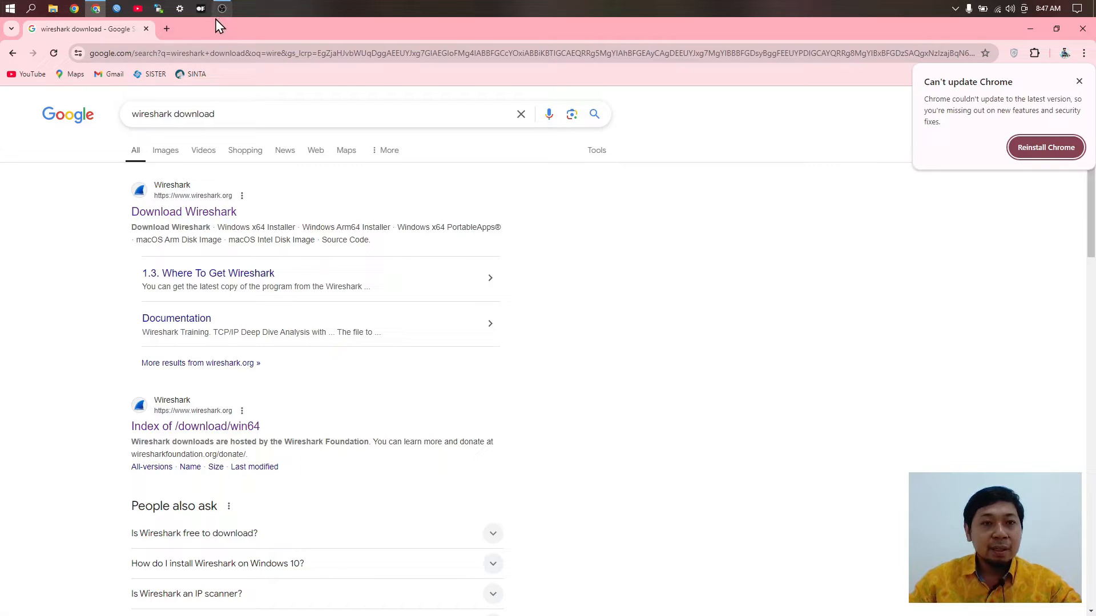
Step: Go from the Google results to wireshark.org's official Download Wireshark page
key("Escape")
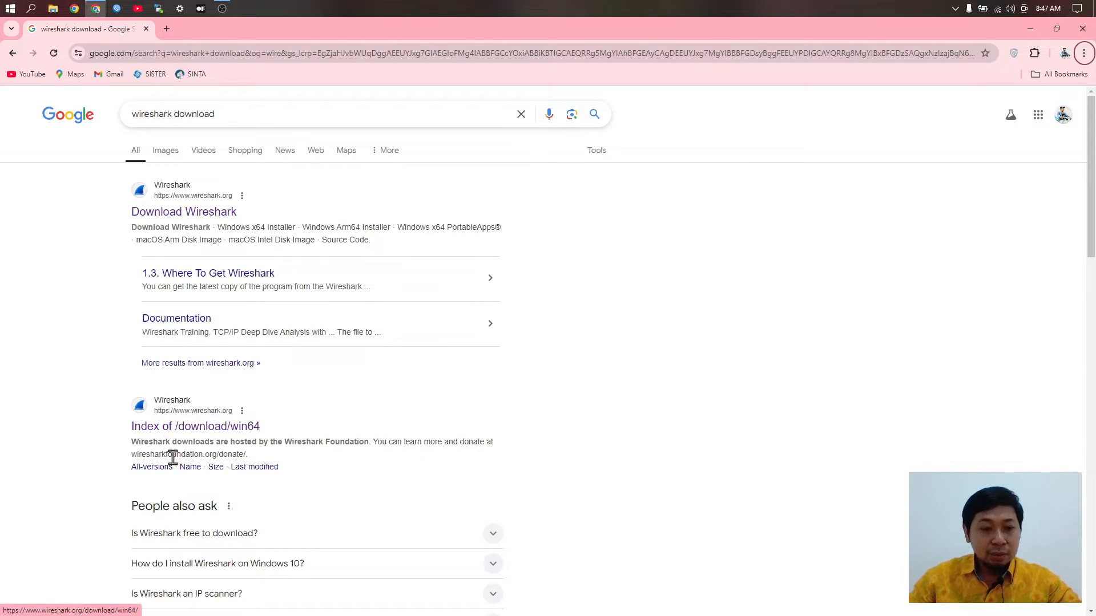
left_click(190, 426)
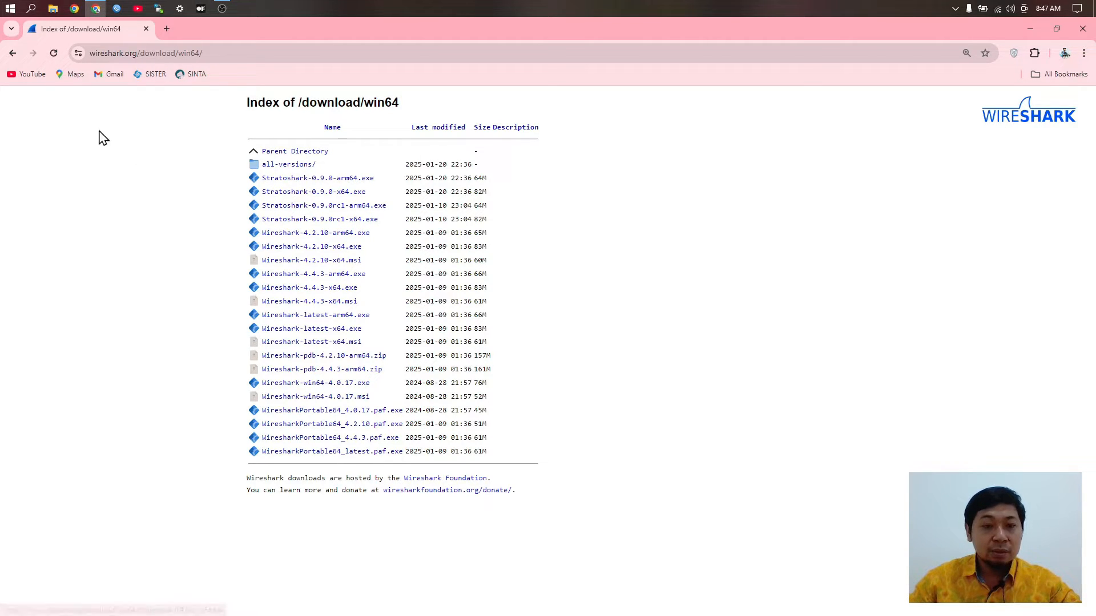
left_click(13, 53)
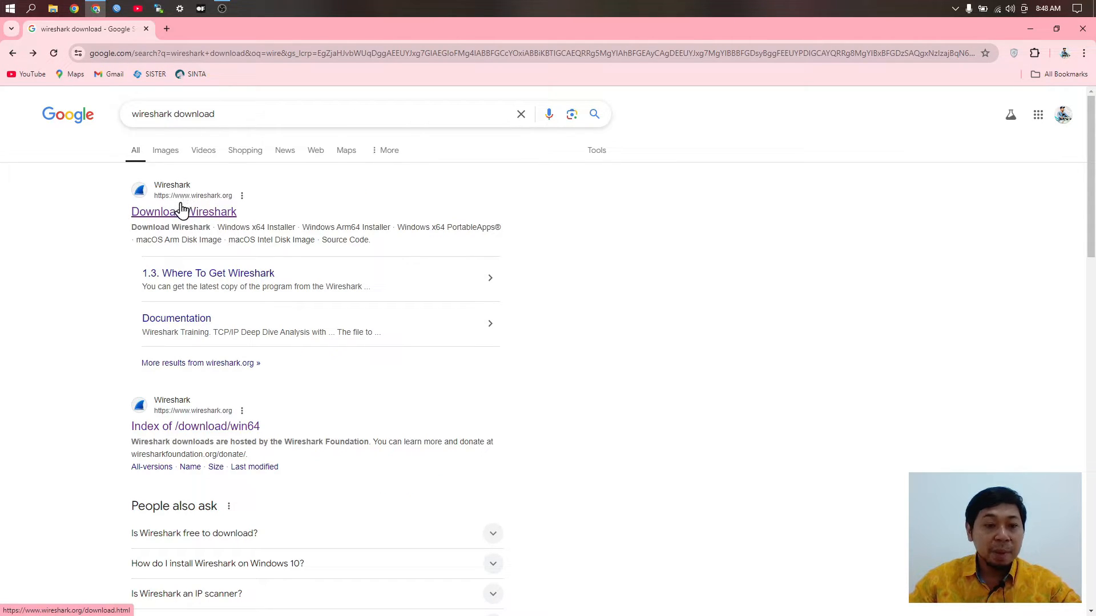
left_click(169, 216)
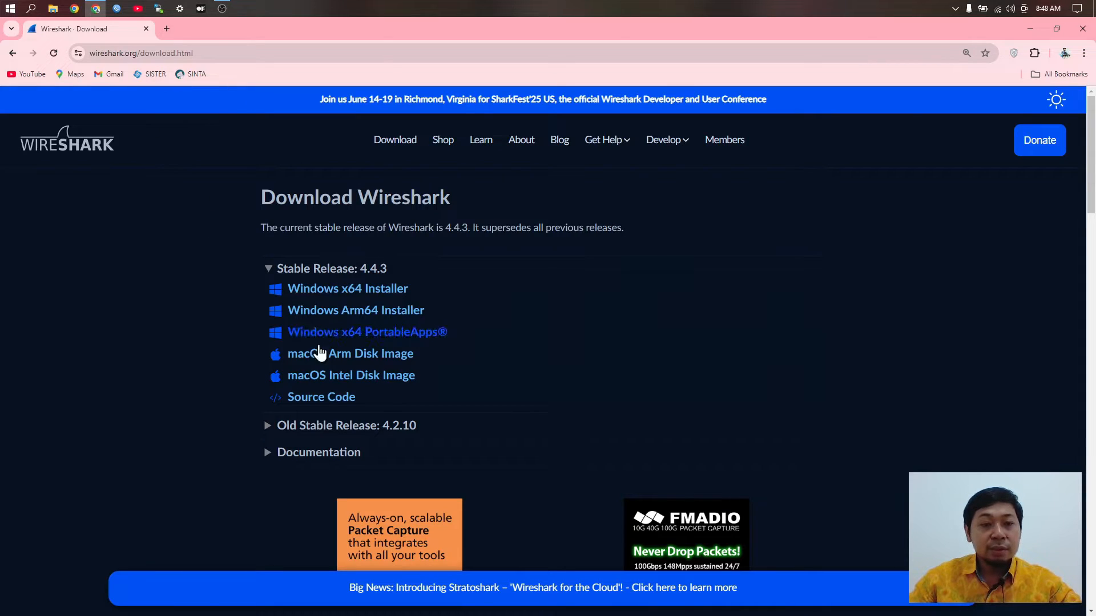
Step: Download the Wireshark 4.4.3 Windows x64 installer and confirm it is downloading
left_click(363, 296)
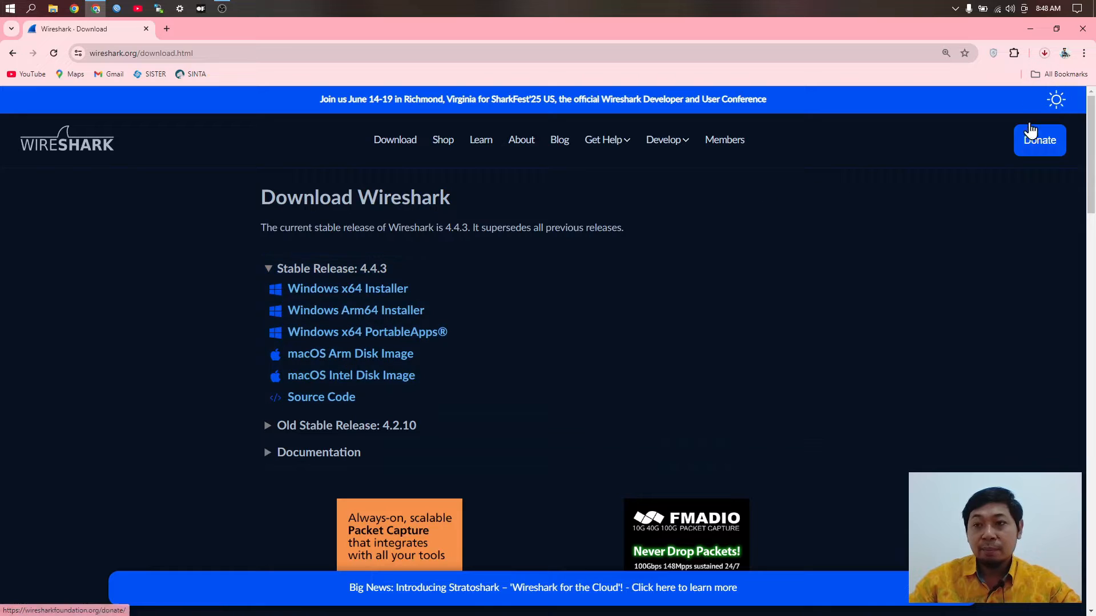
left_click(1045, 53)
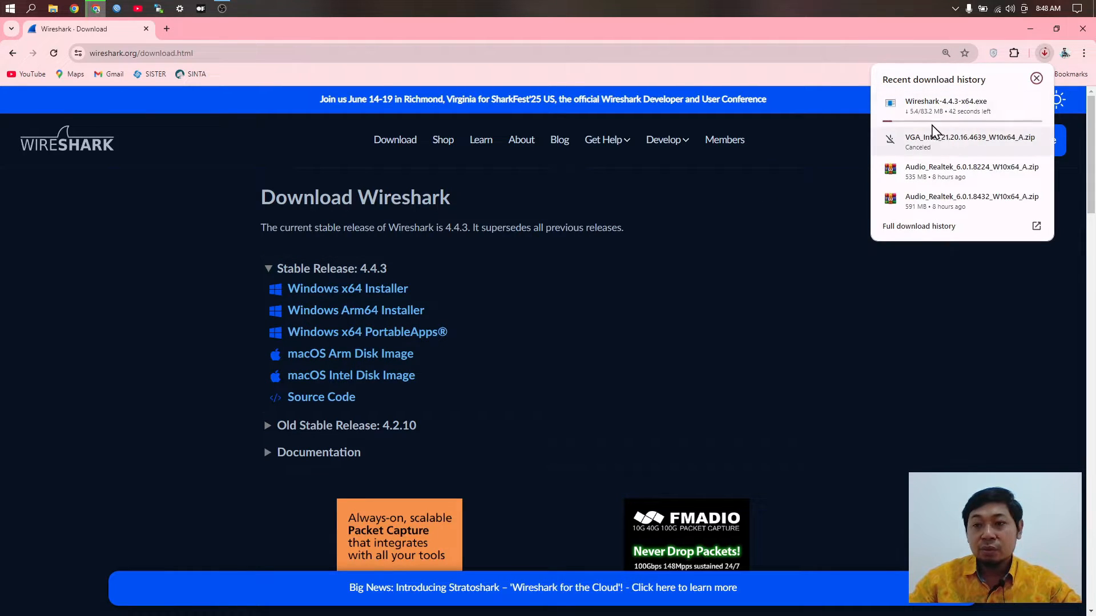
left_click(1037, 79)
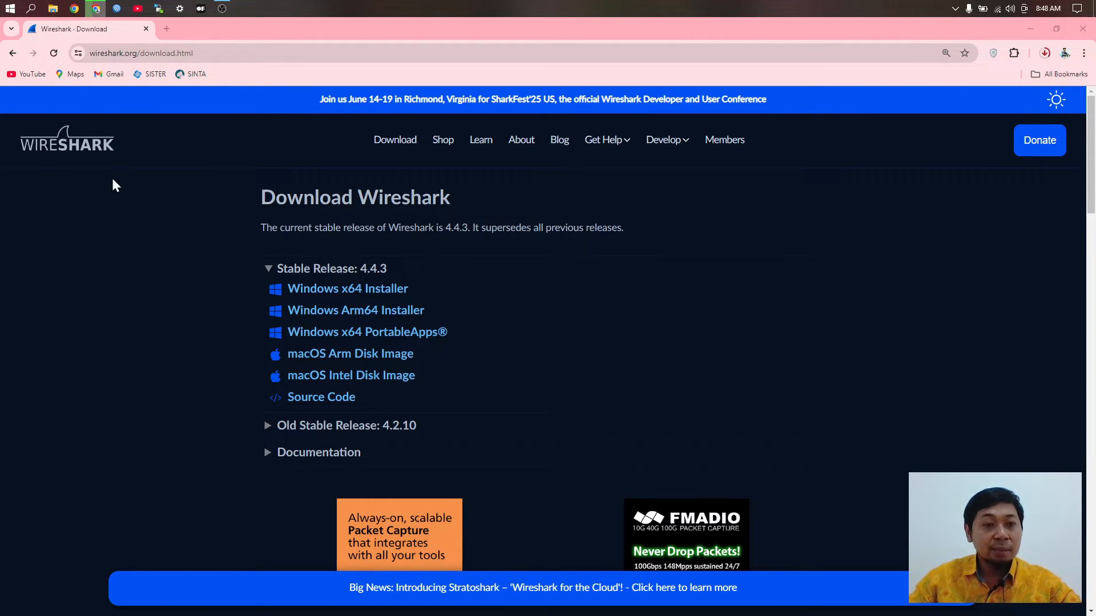
left_click(53, 8)
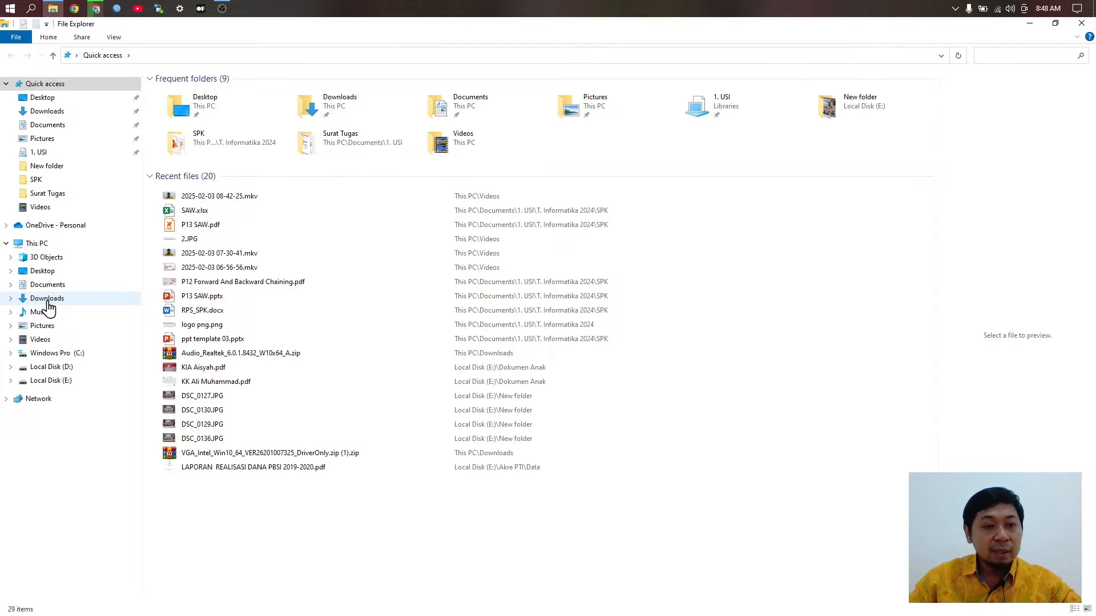
Step: Launch the Wireshark x64 installer from Downloads and agree to uninstall the existing version
left_click(47, 299)
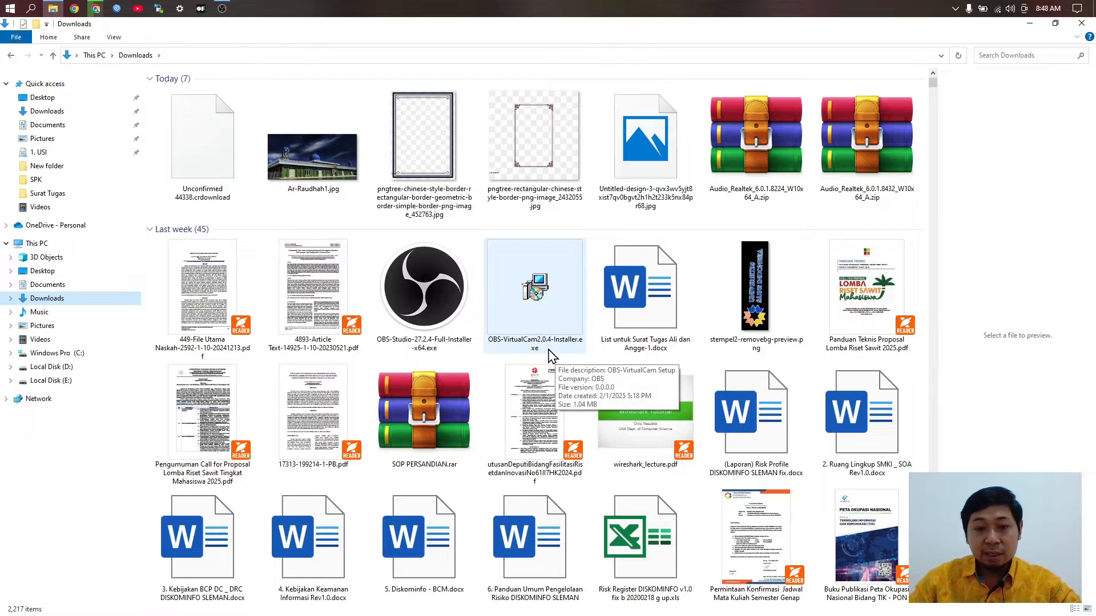
scroll(649, 510, "down", 3)
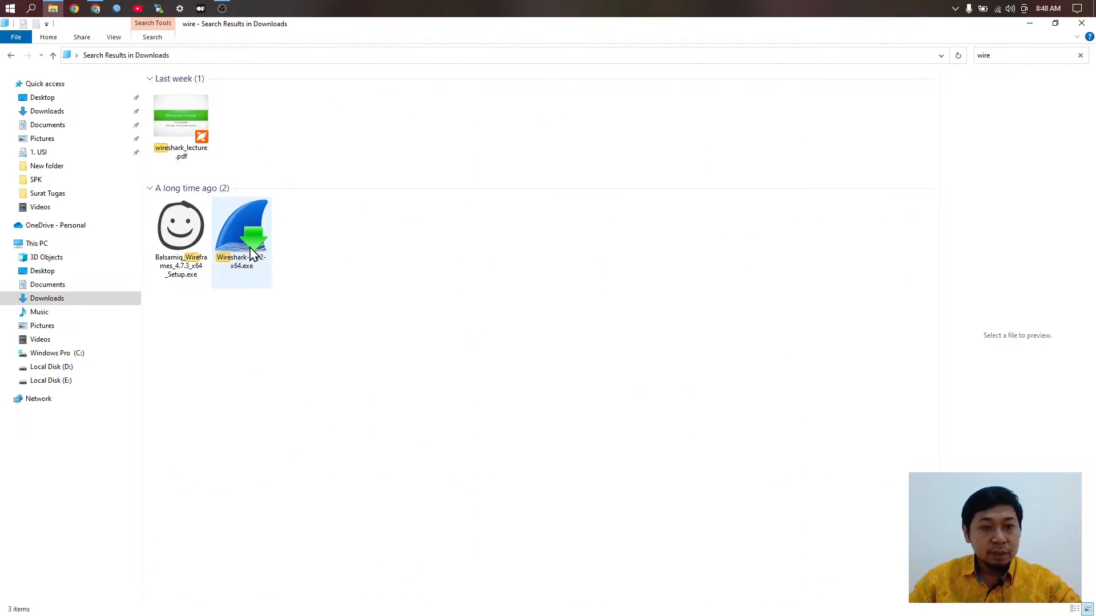
double_click(252, 242)
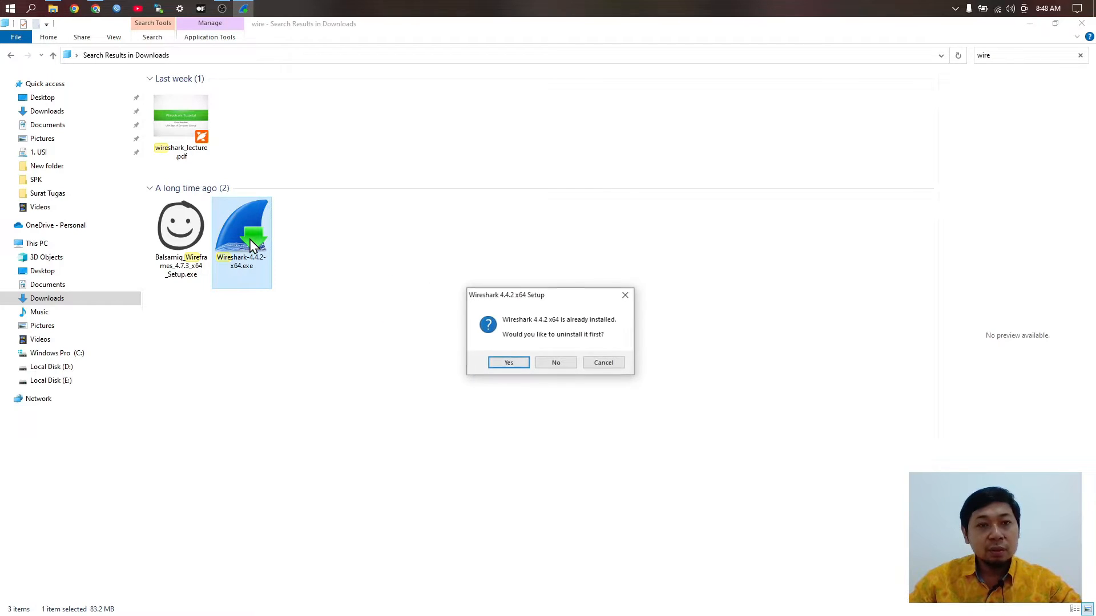
left_click(516, 367)
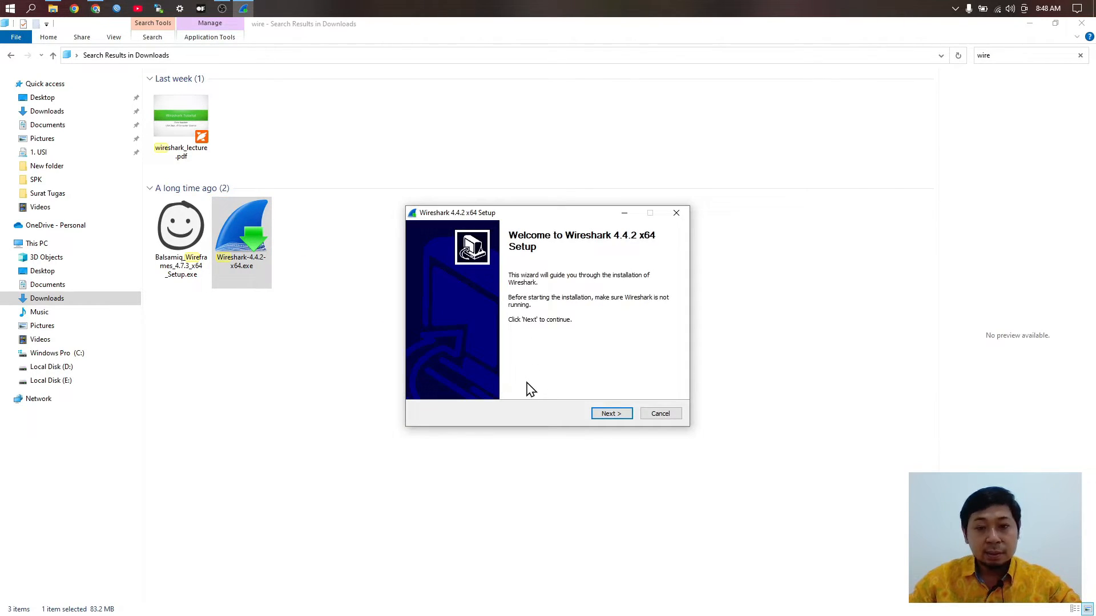
Step: Accept the default license, components, shortcuts, install location and Npcap settings up to USB Capture
left_click(609, 415)
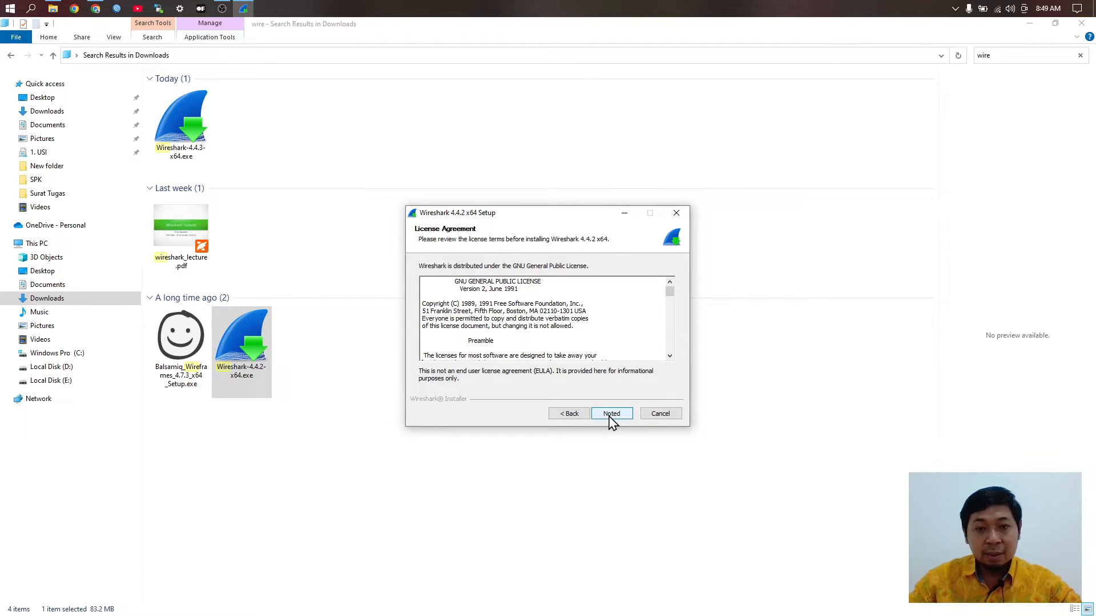
left_click(611, 415)
left_click(611, 415)
left_click(612, 415)
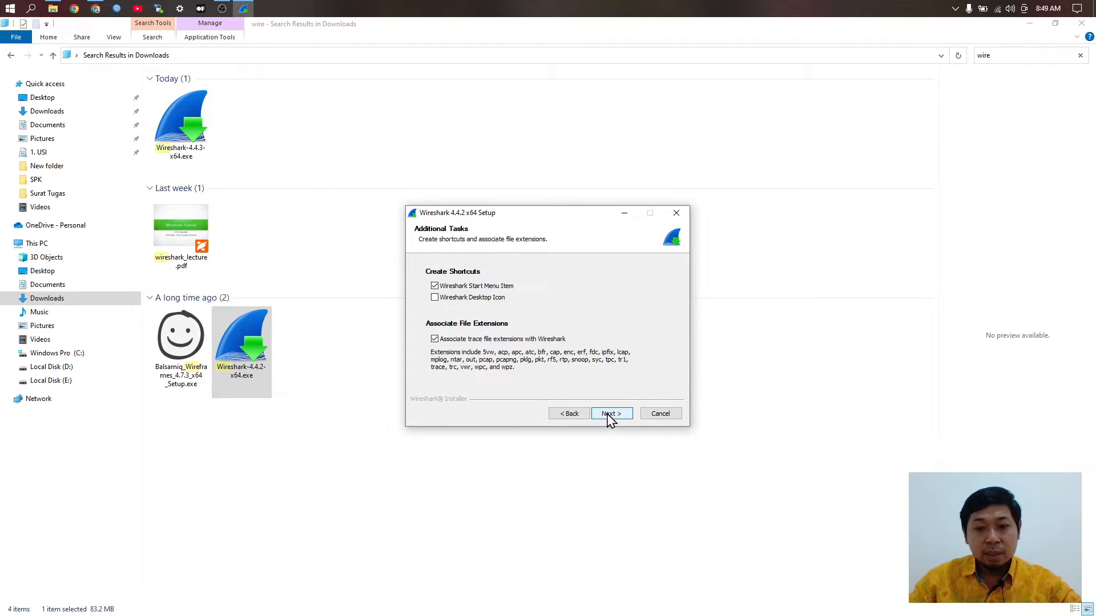
left_click(611, 415)
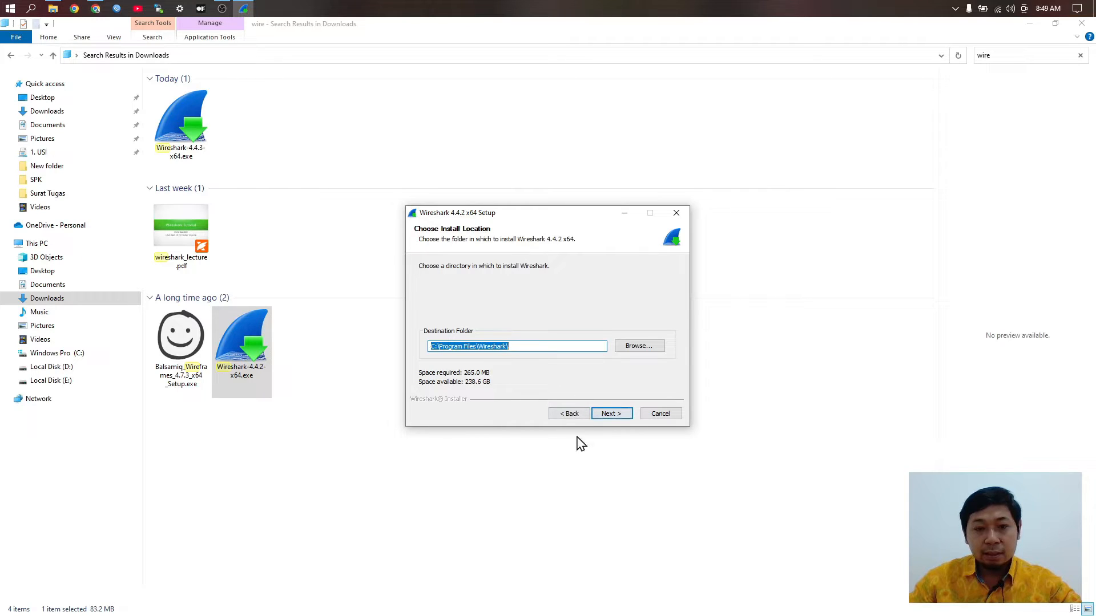
left_click(612, 420)
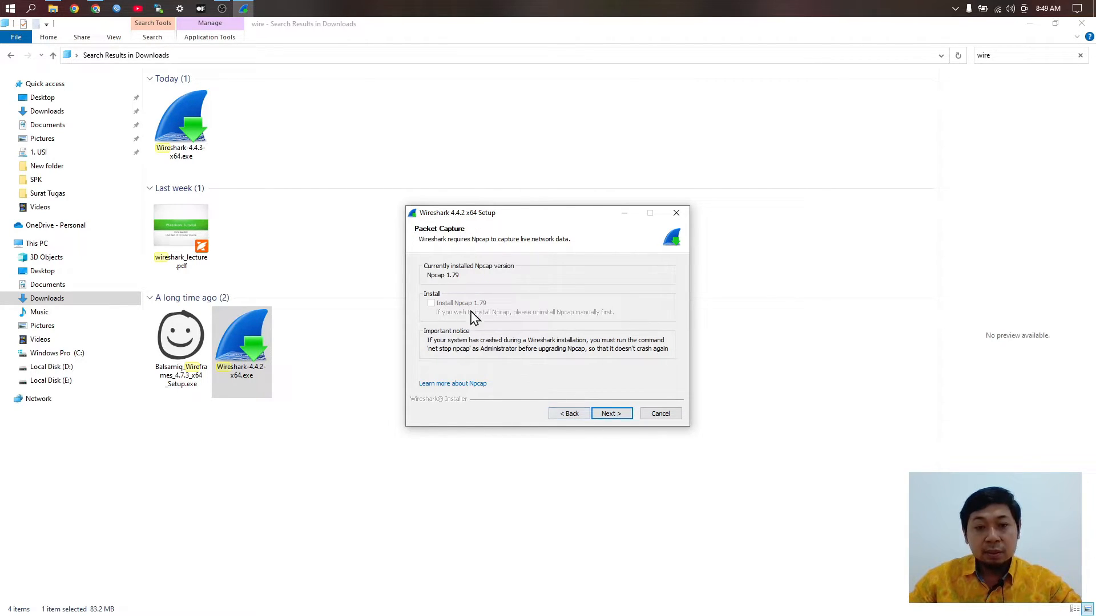
left_click(611, 414)
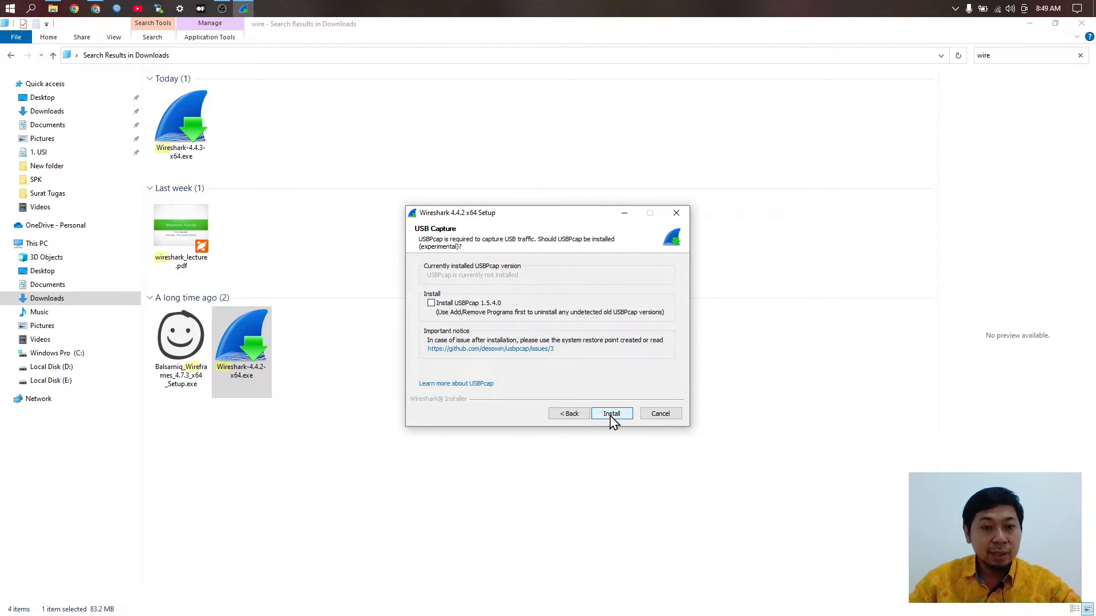
Step: Install Wireshark 4.4.2 x64 without USBPcap and click through to the finished setup page
left_click(612, 414)
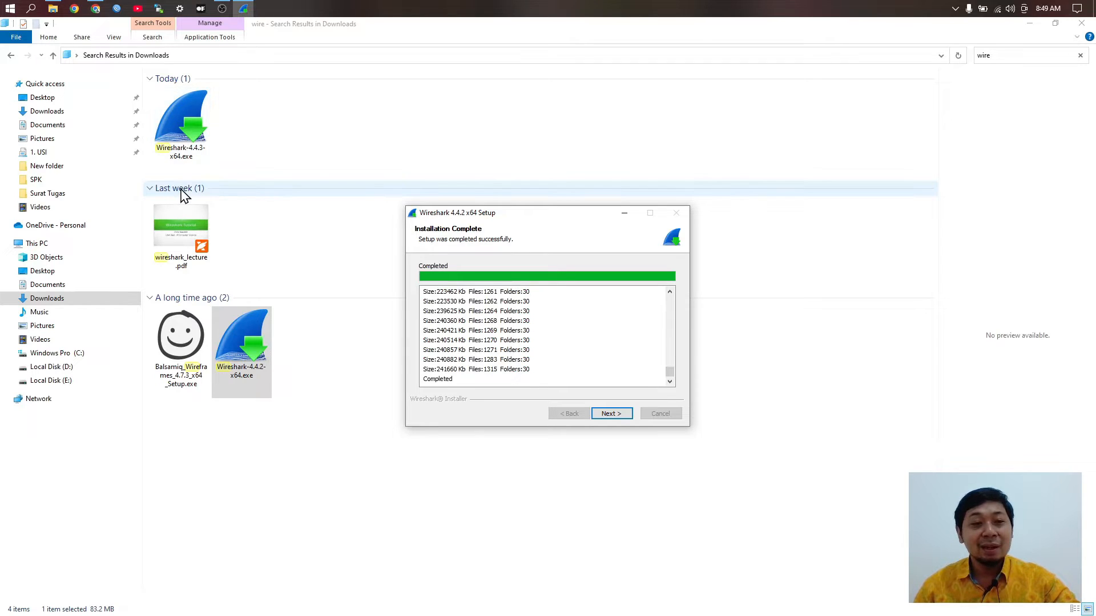
left_click(606, 416)
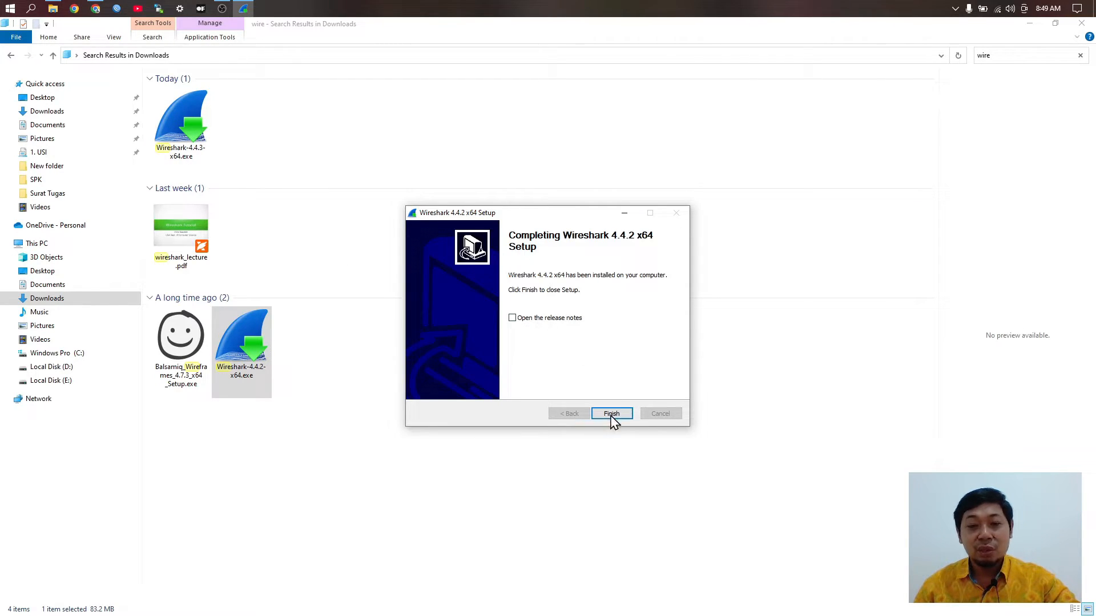
left_click(612, 415)
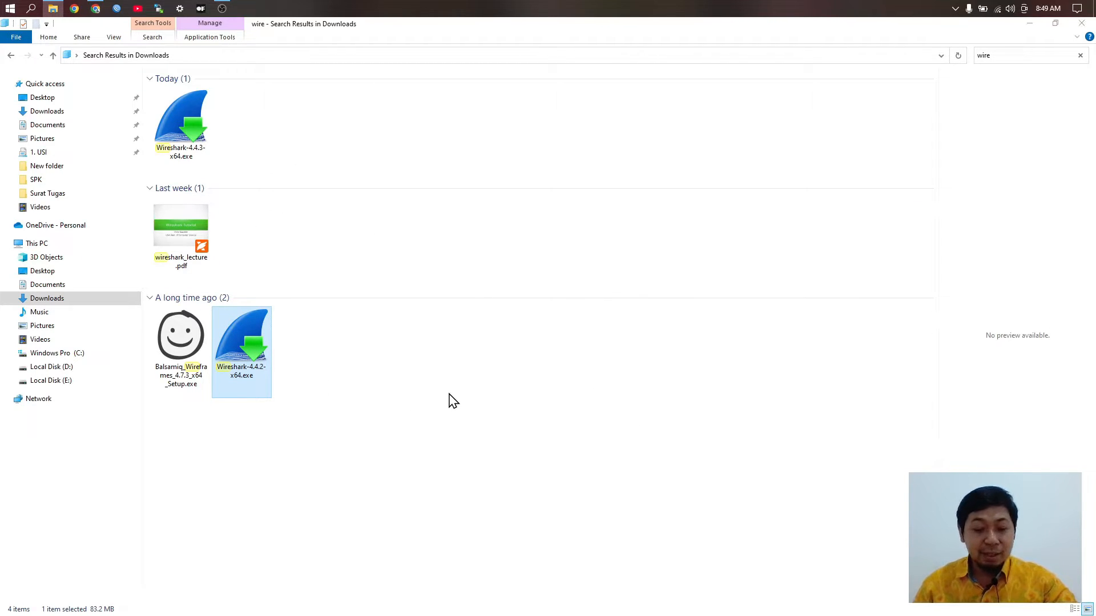
Step: Launch Wireshark from the Start menu and begin capturing packets on the Wi-Fi interface
key("super")
type("wire")
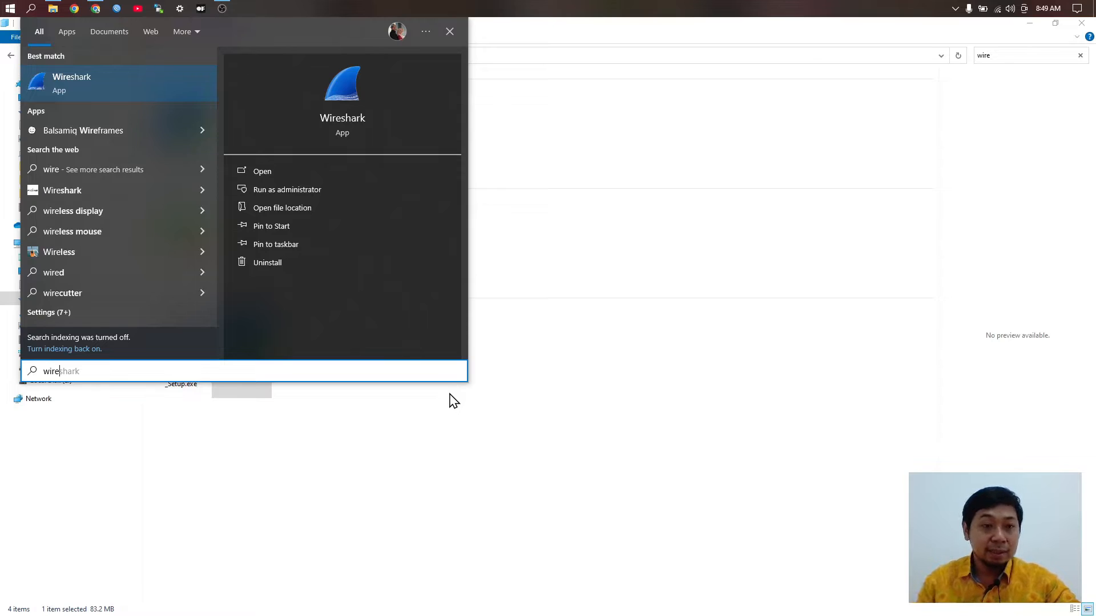
left_click(121, 94)
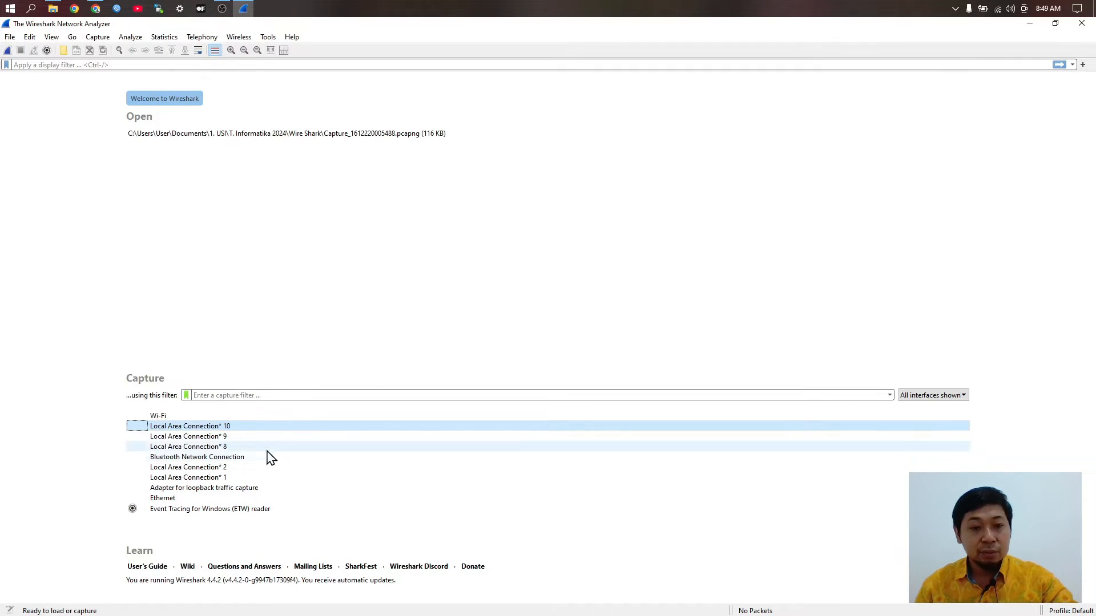
left_click(162, 419)
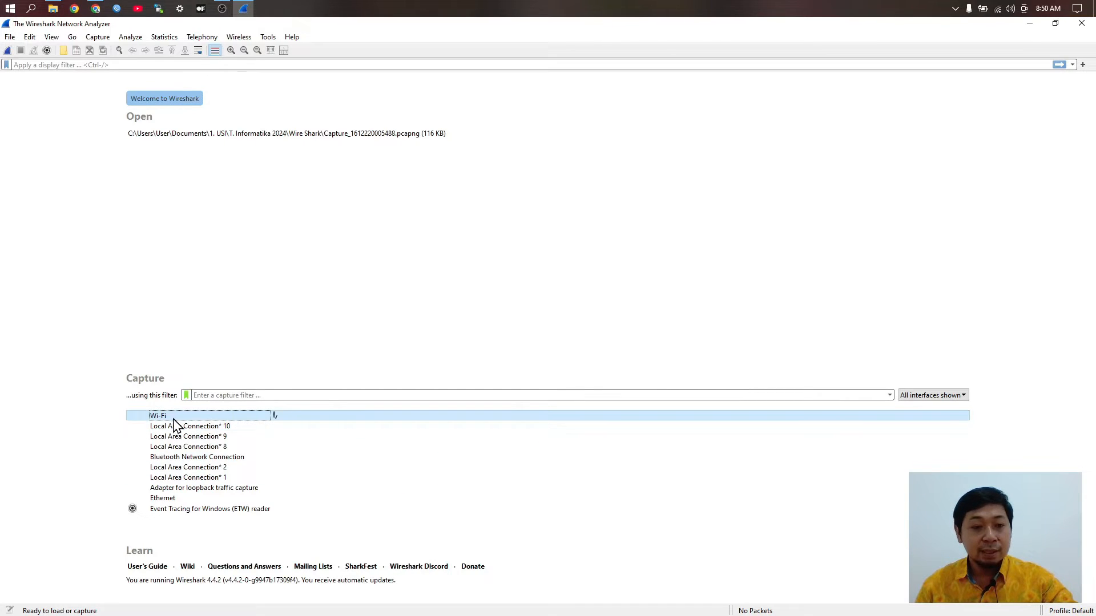
double_click(177, 421)
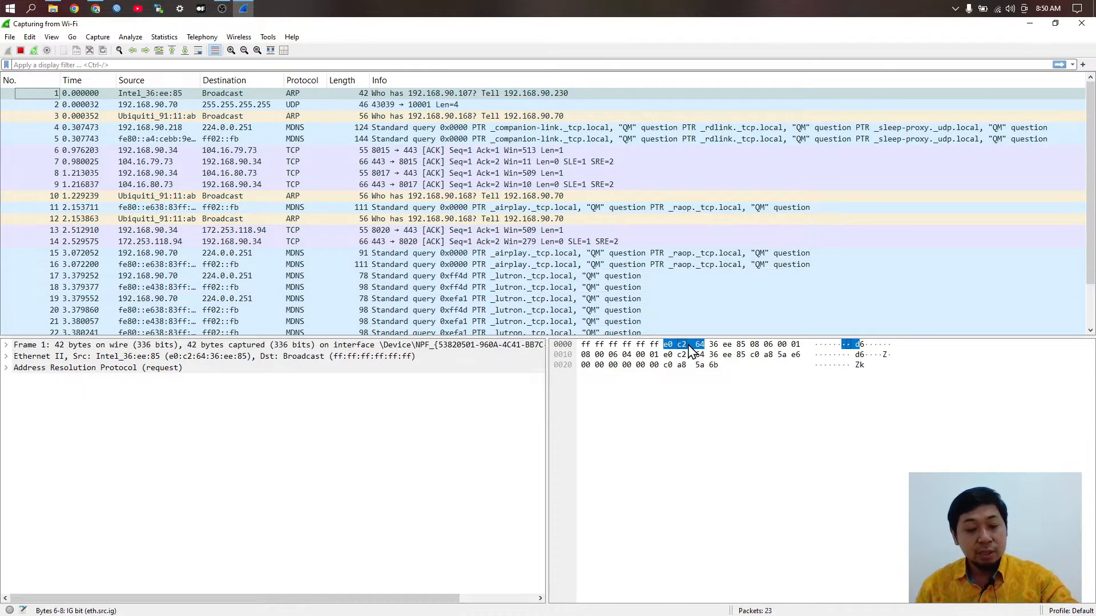
key("super+r")
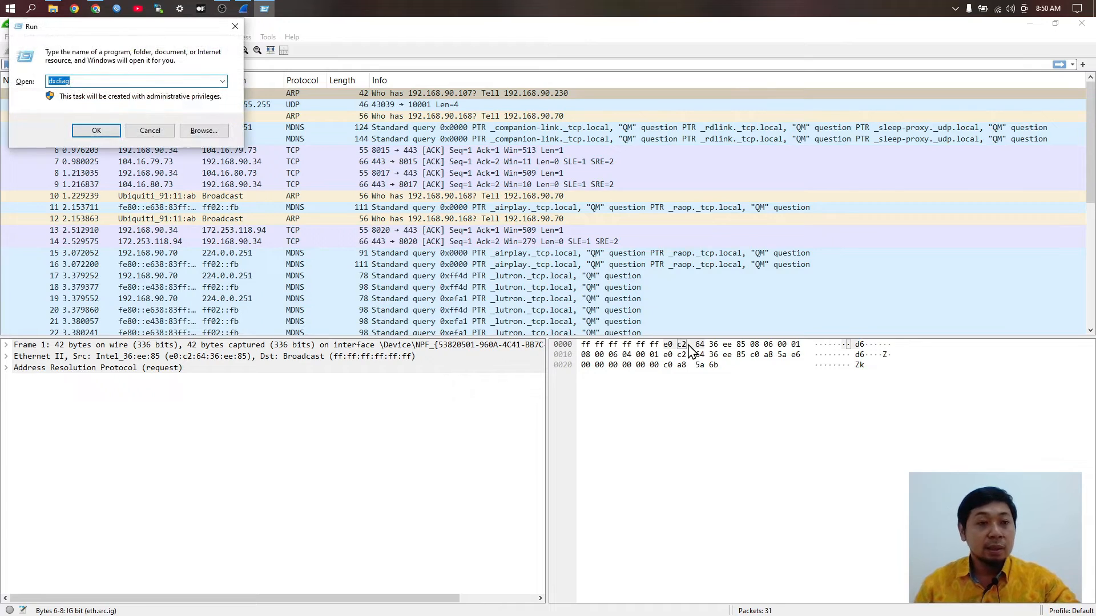
type("cmd")
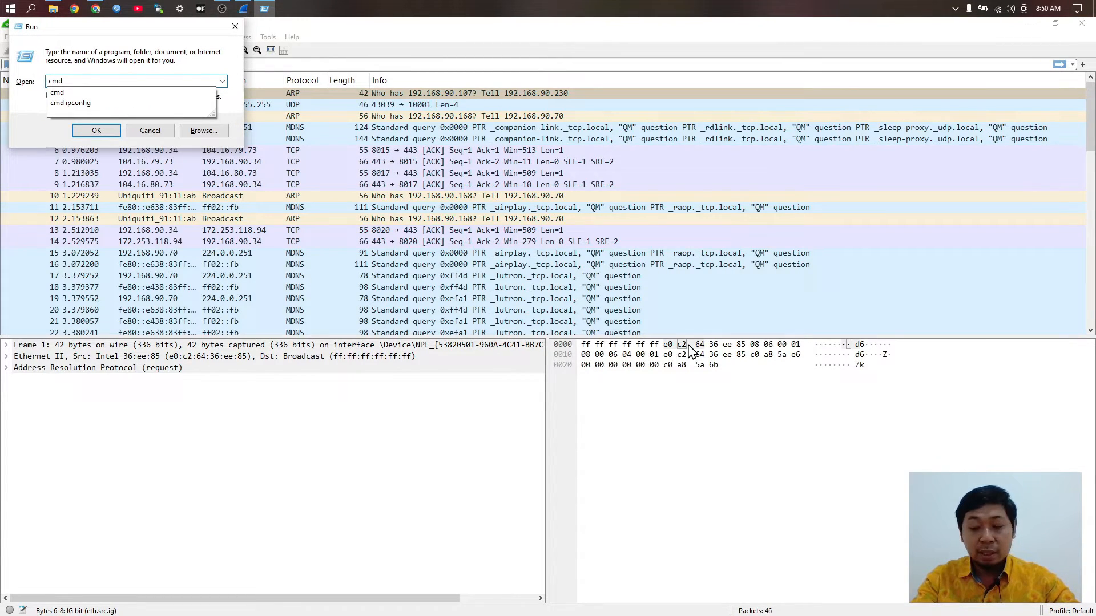
key("Return")
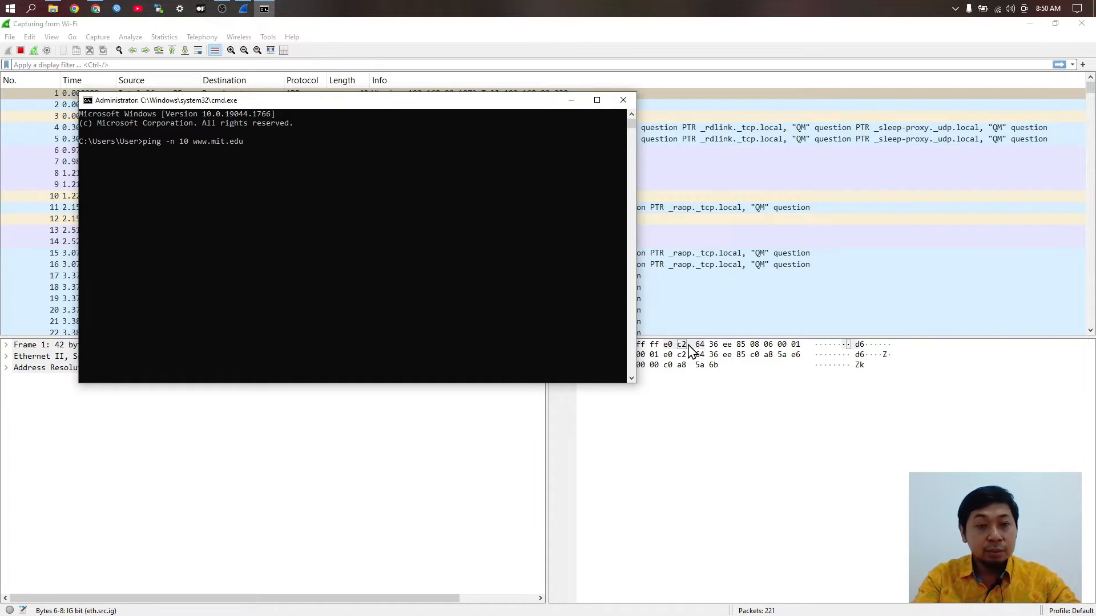
key("Return")
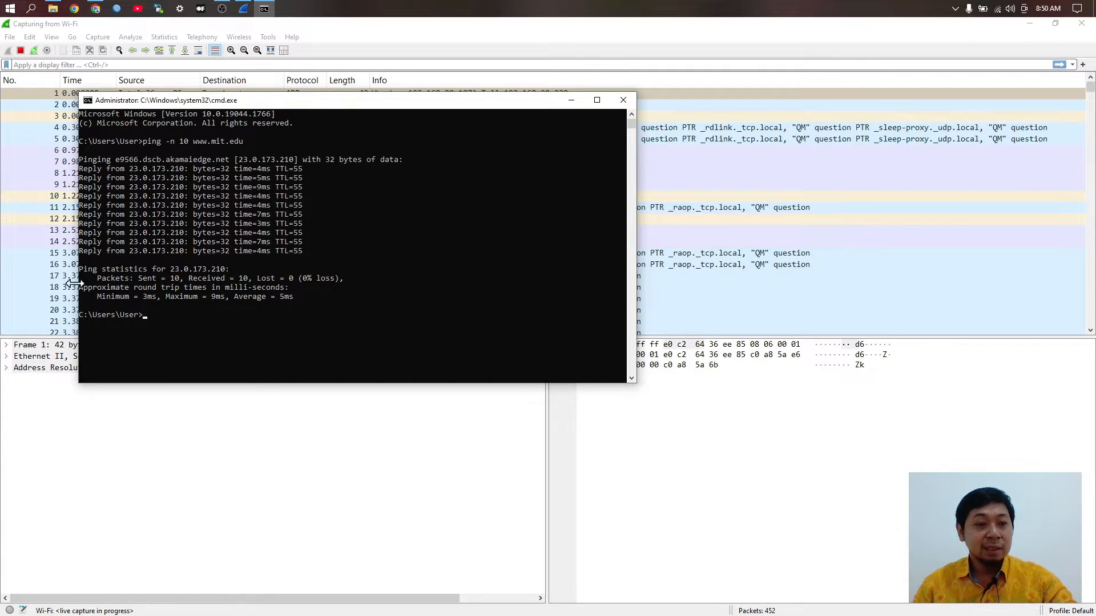
Step: Return to Wireshark, review the packet list and stop the capture at 474 packets
left_click(14, 233)
scroll(290, 268, "down", 5)
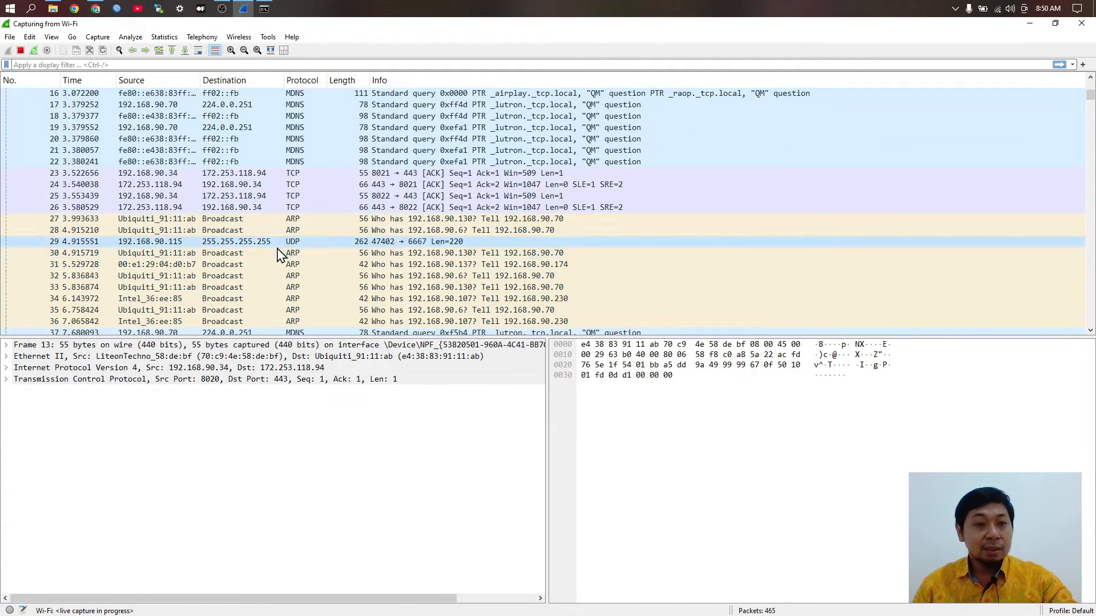
scroll(279, 254, "down", 3)
left_click(20, 50)
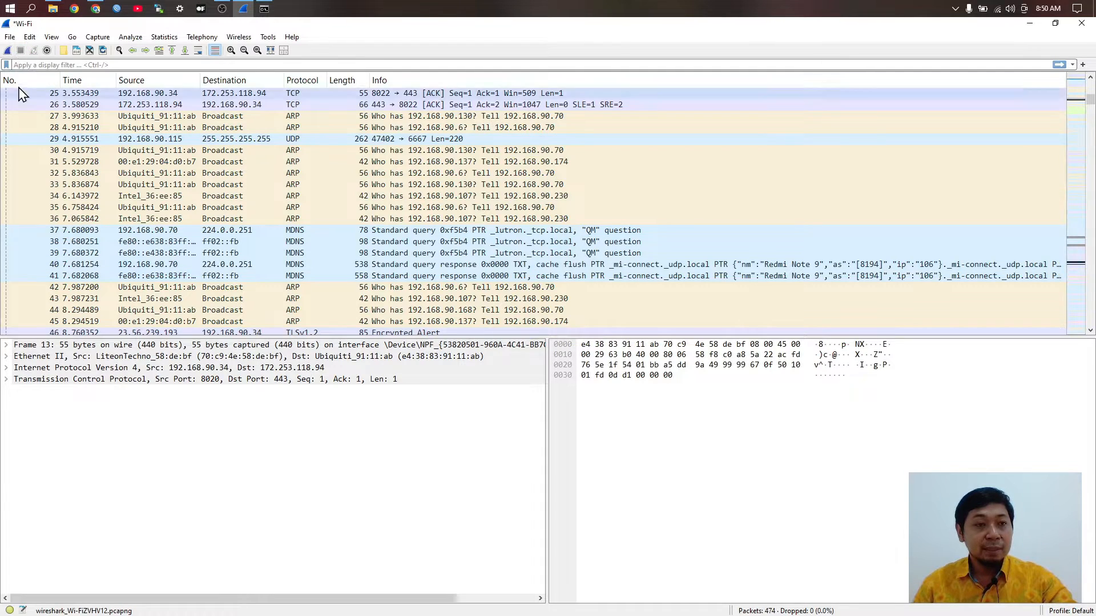
Step: Start the icmp display filter and run ipconfig to check the network addresses
left_click(99, 64)
type("icmp")
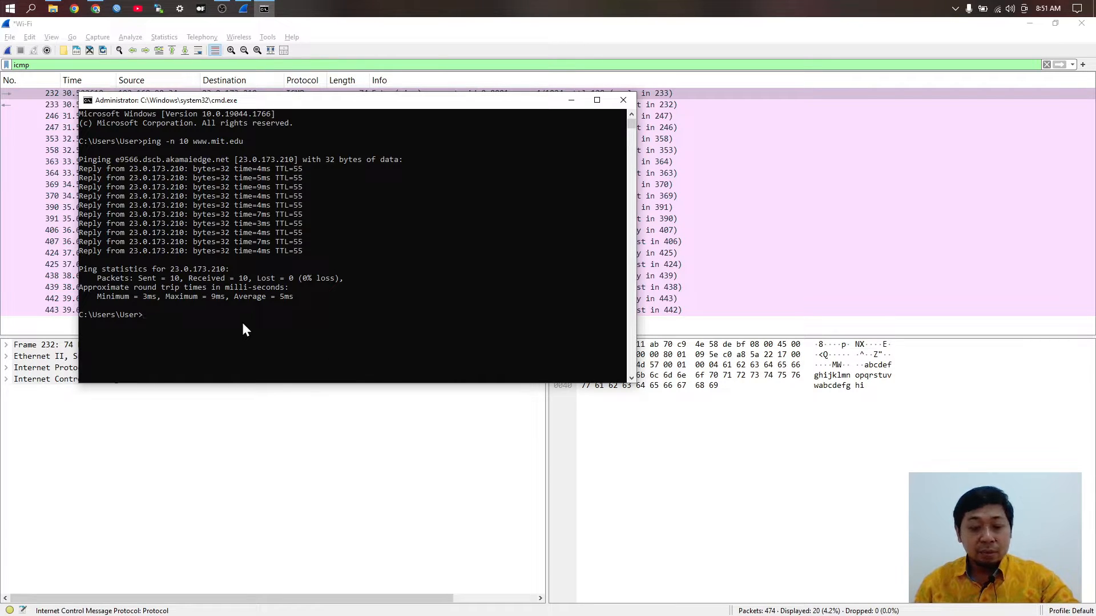
type("ip")
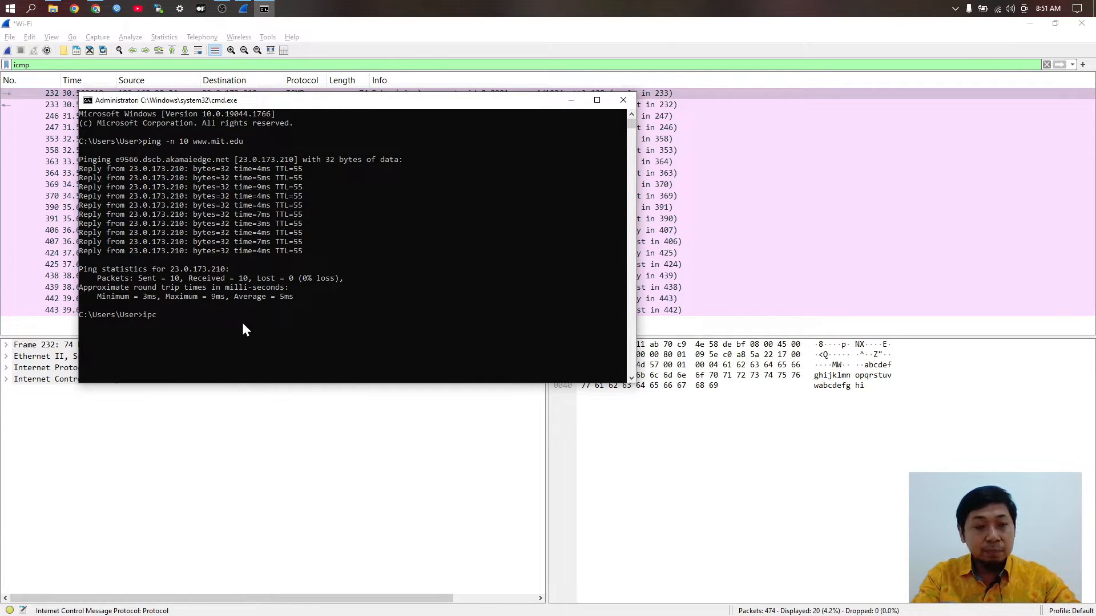
type("config")
key("Return")
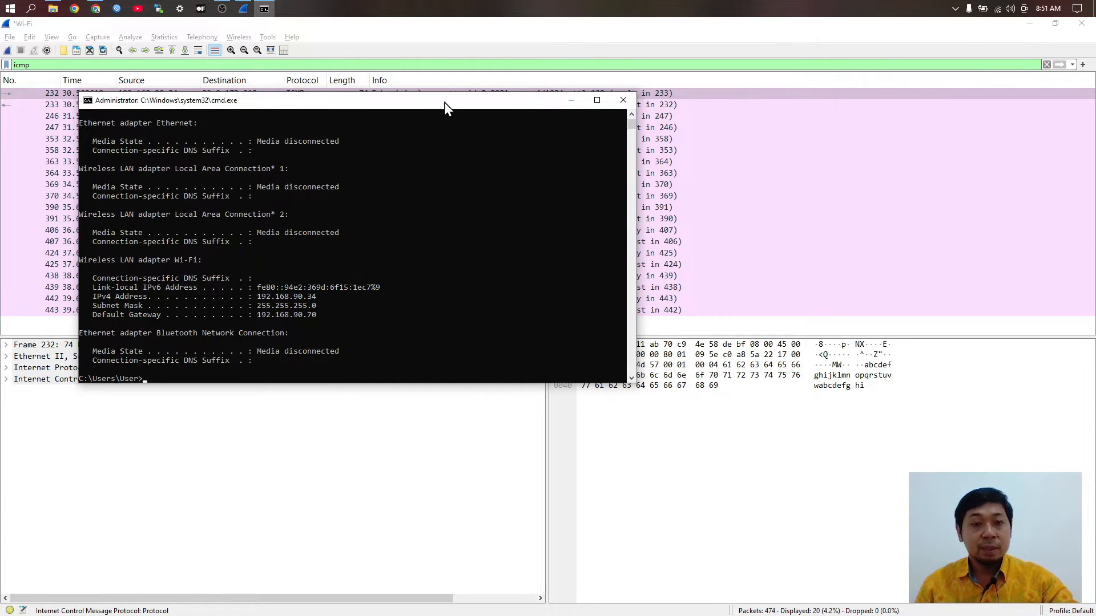
Step: Compare the icmp-filtered packets with ipconfig output and open packet 232's ping request to 23.0.173.210
left_click(571, 102)
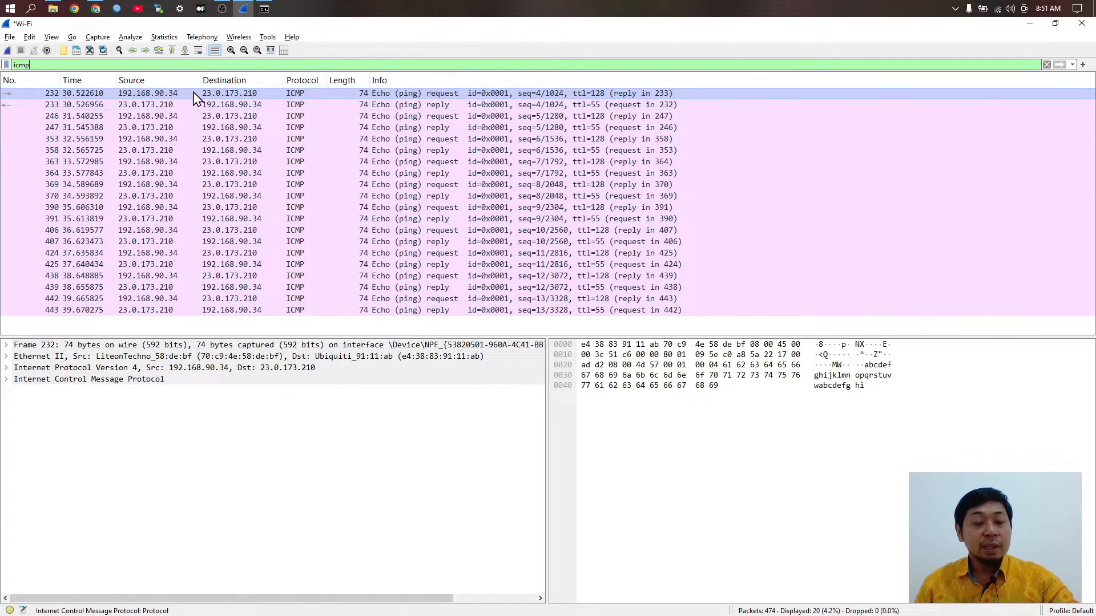
key("alt+Tab")
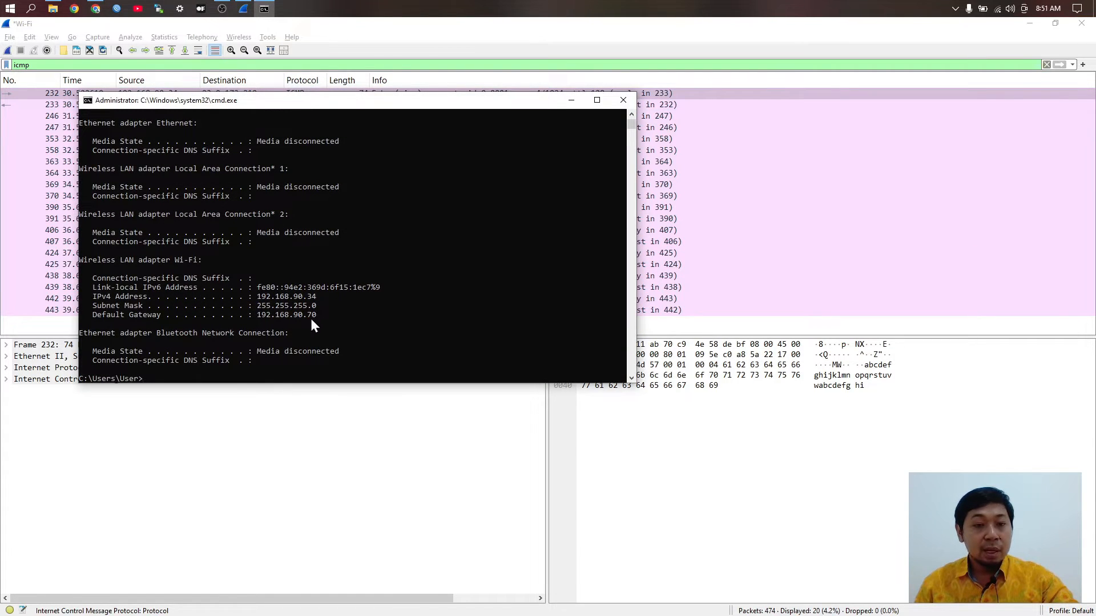
scroll(292, 221, "up", 9)
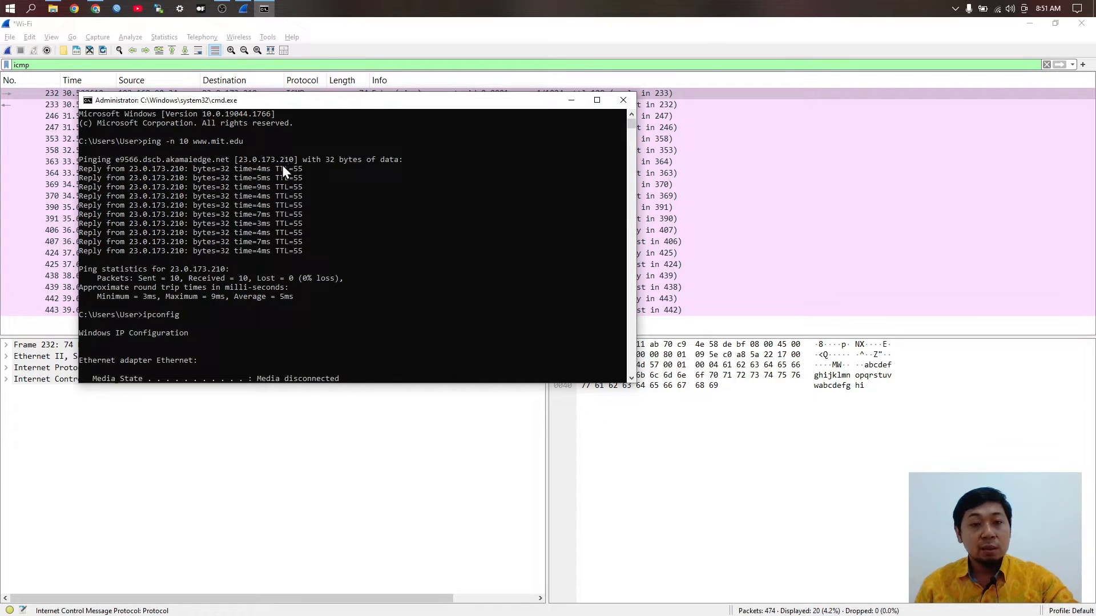
key("alt+Tab")
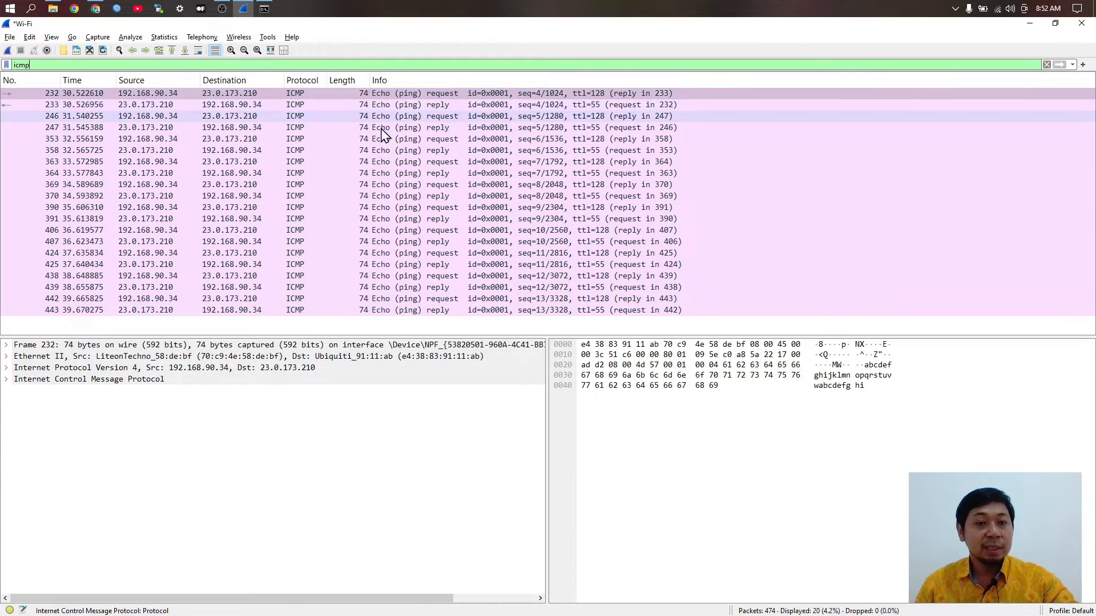
double_click(409, 93)
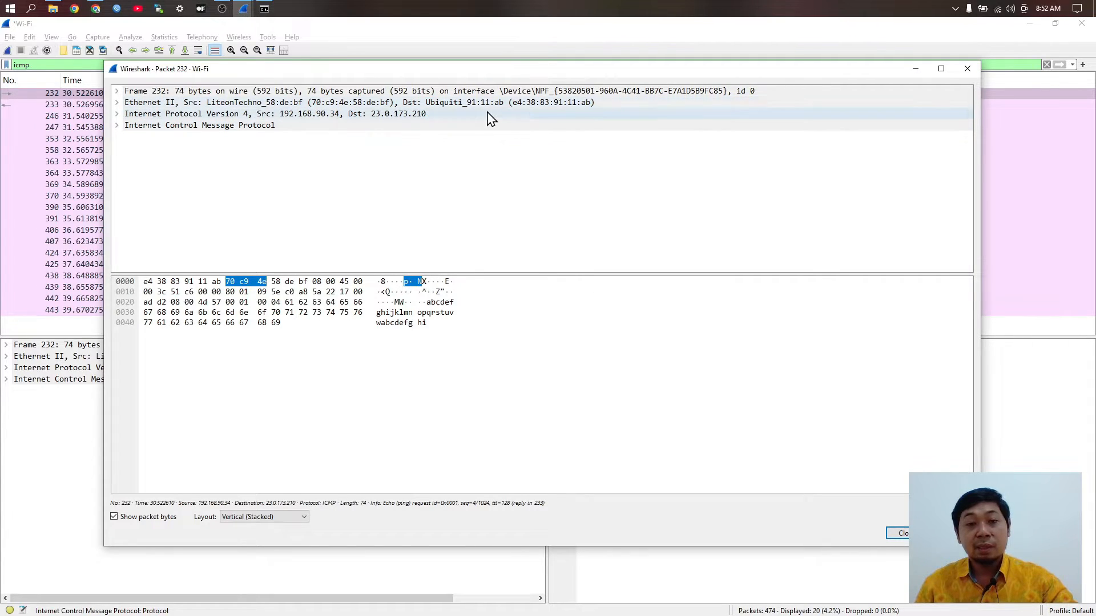
left_click(117, 91)
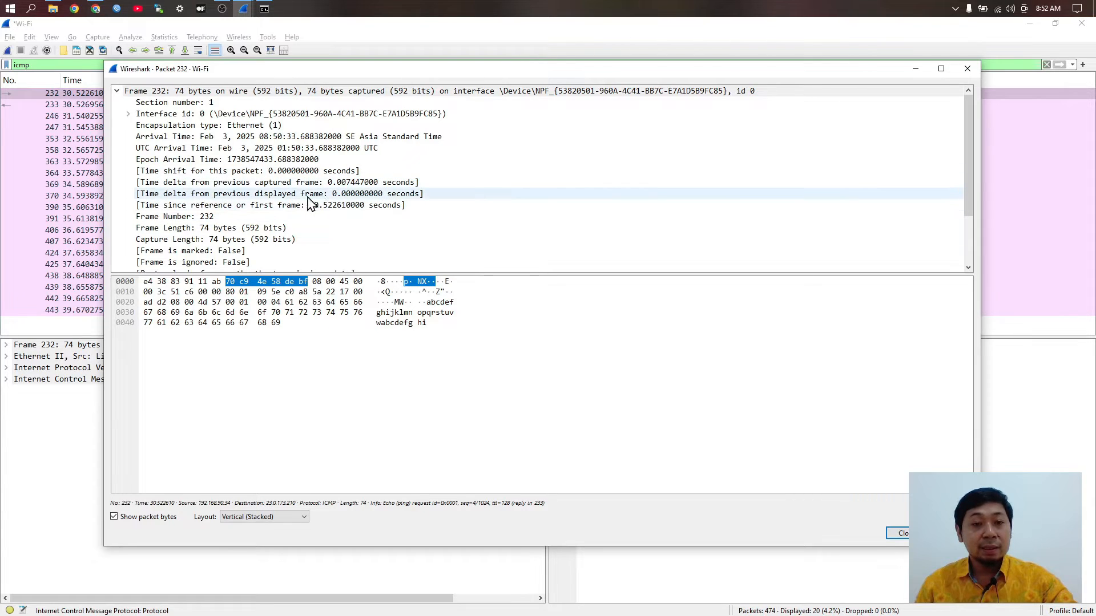
scroll(274, 190, "down", 1)
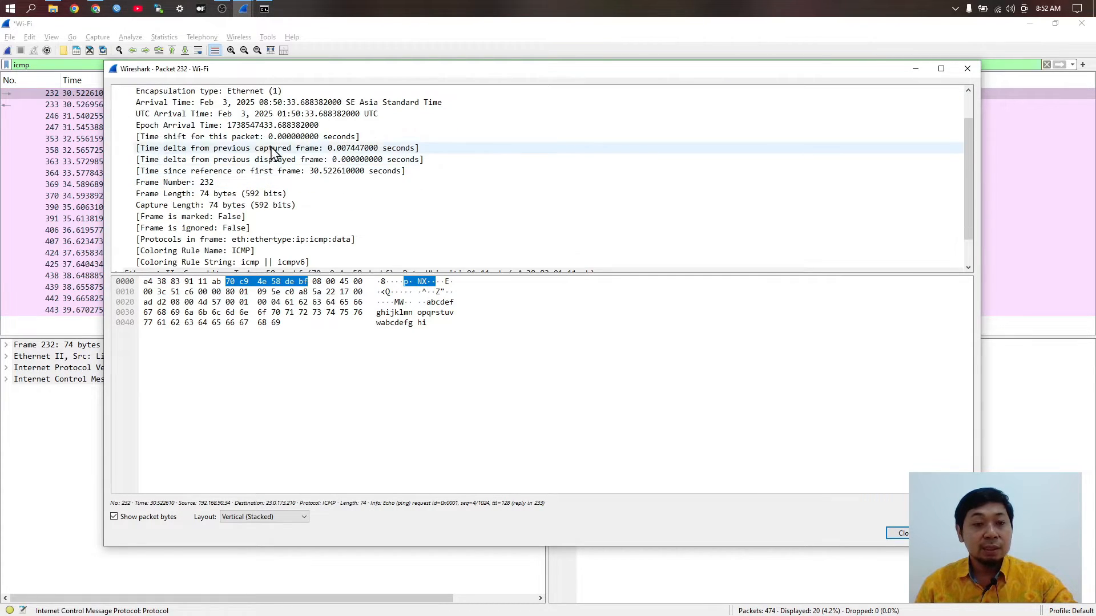
scroll(228, 172, "down", 1)
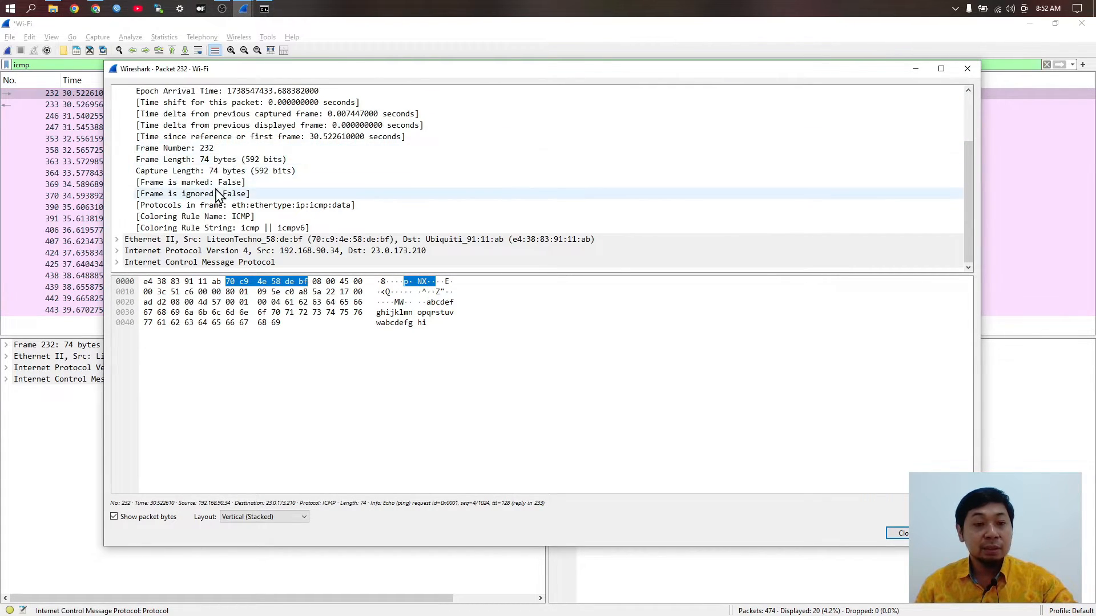
left_click(117, 240)
scroll(205, 197, "down", 2)
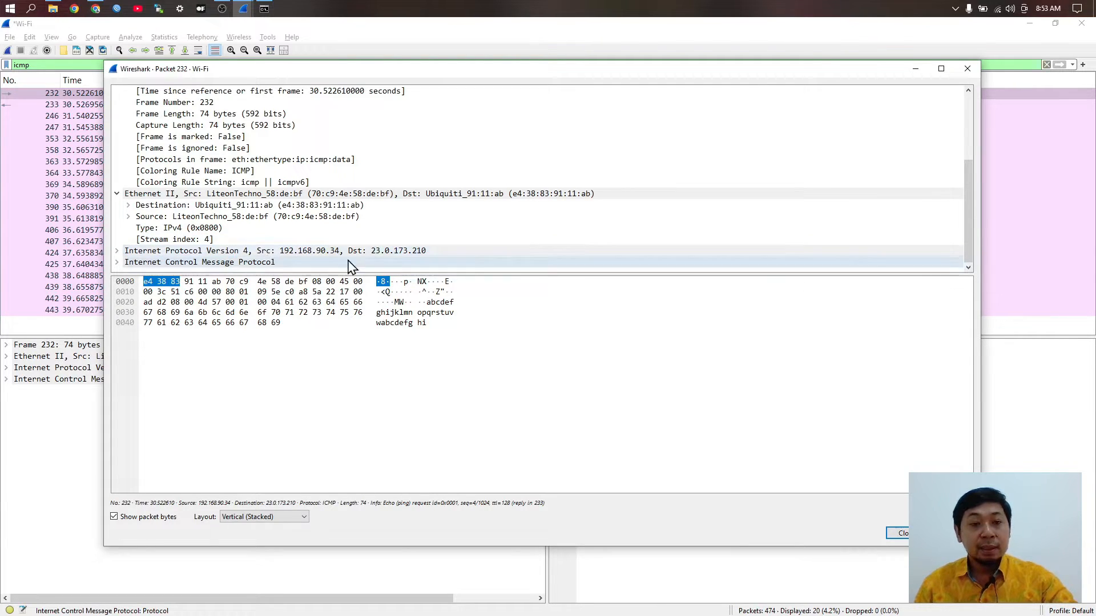
left_click(119, 252)
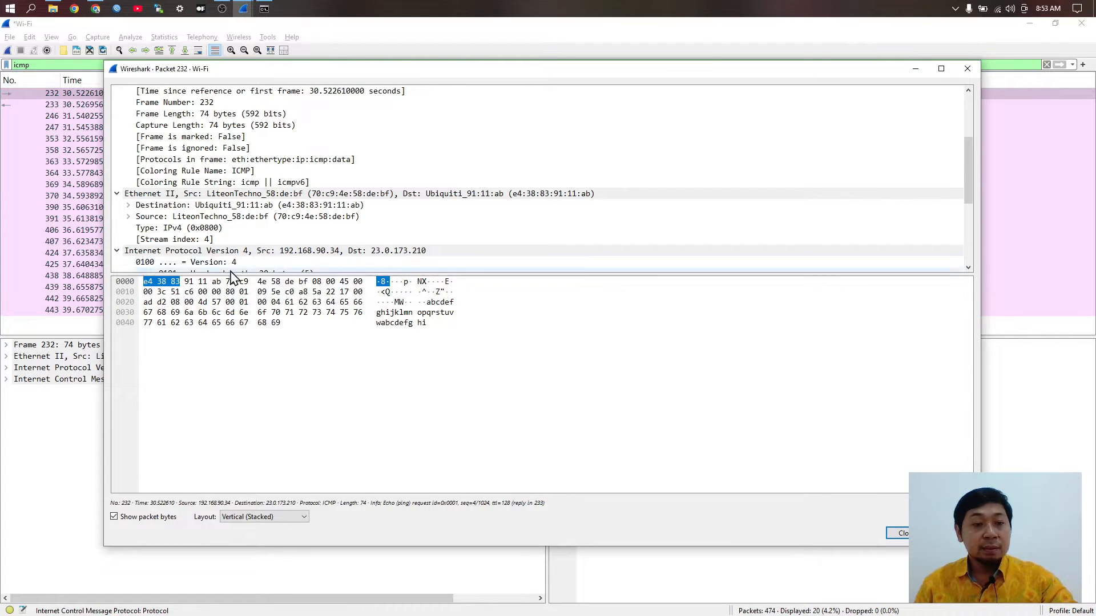
scroll(245, 179, "down", 3)
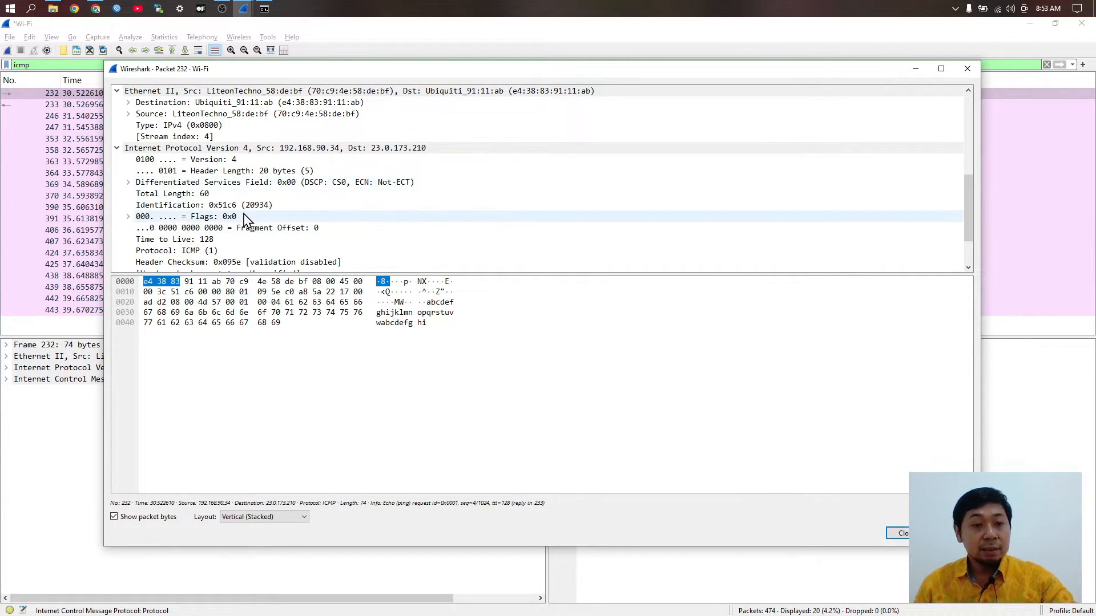
scroll(242, 217, "down", 2)
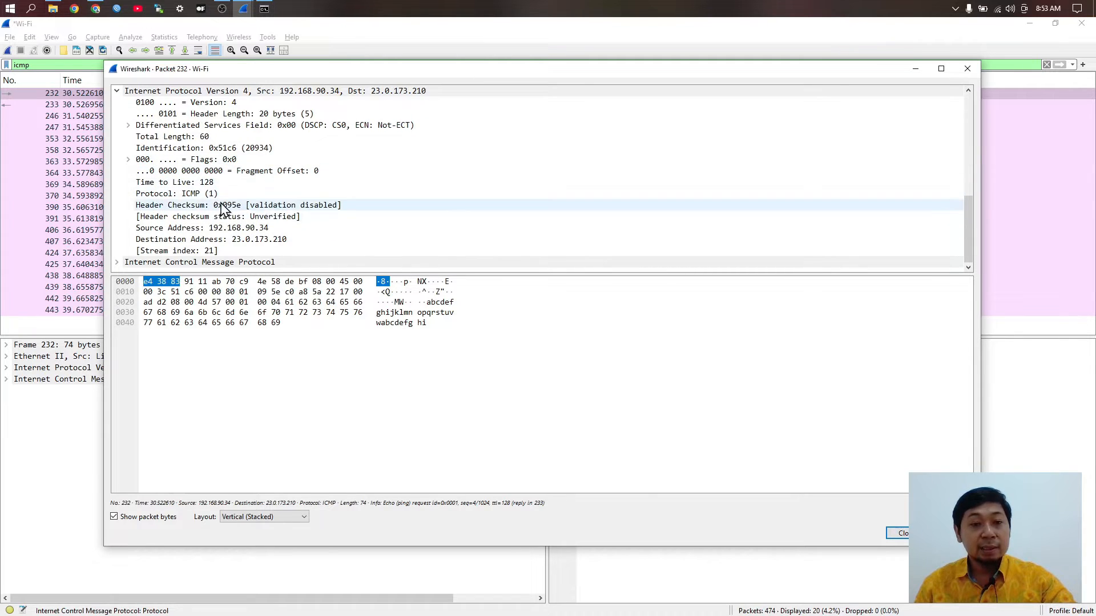
left_click(118, 264)
scroll(268, 239, "down", 1)
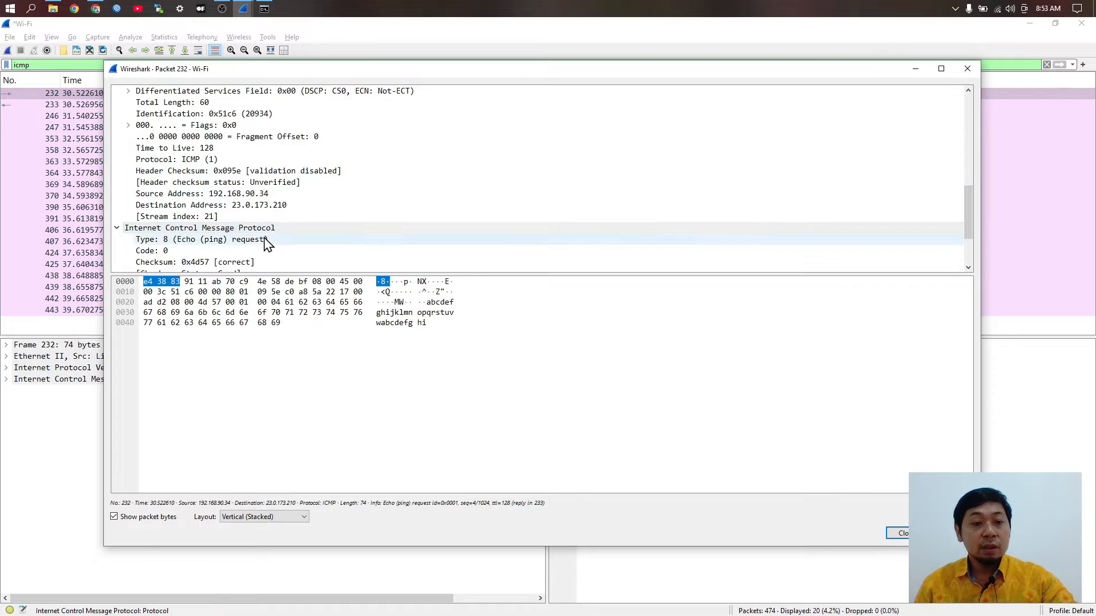
scroll(268, 240, "down", 1)
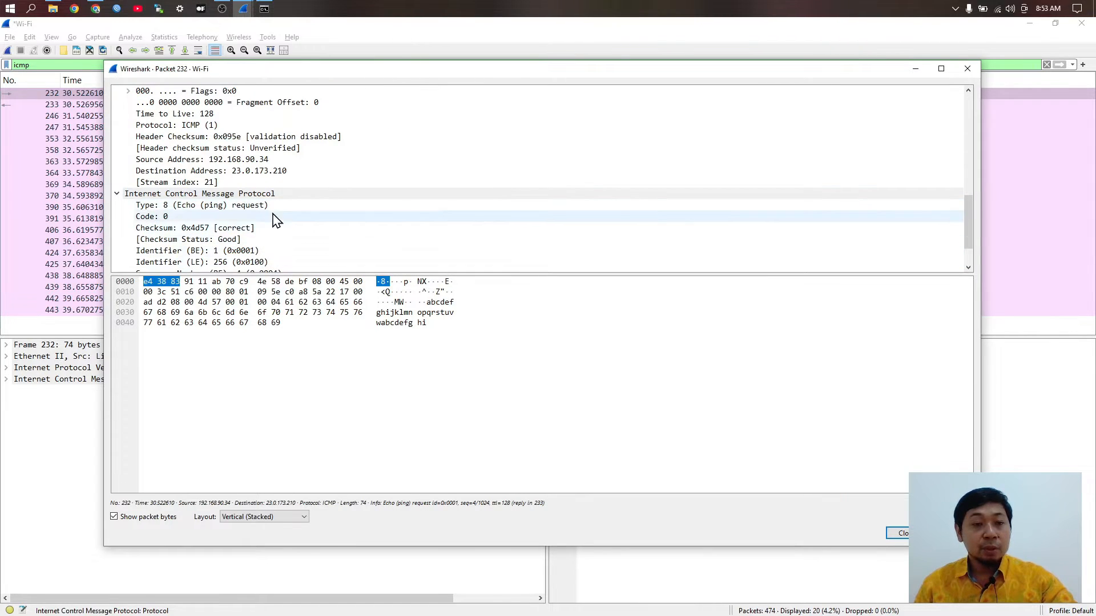
scroll(244, 240, "down", 1)
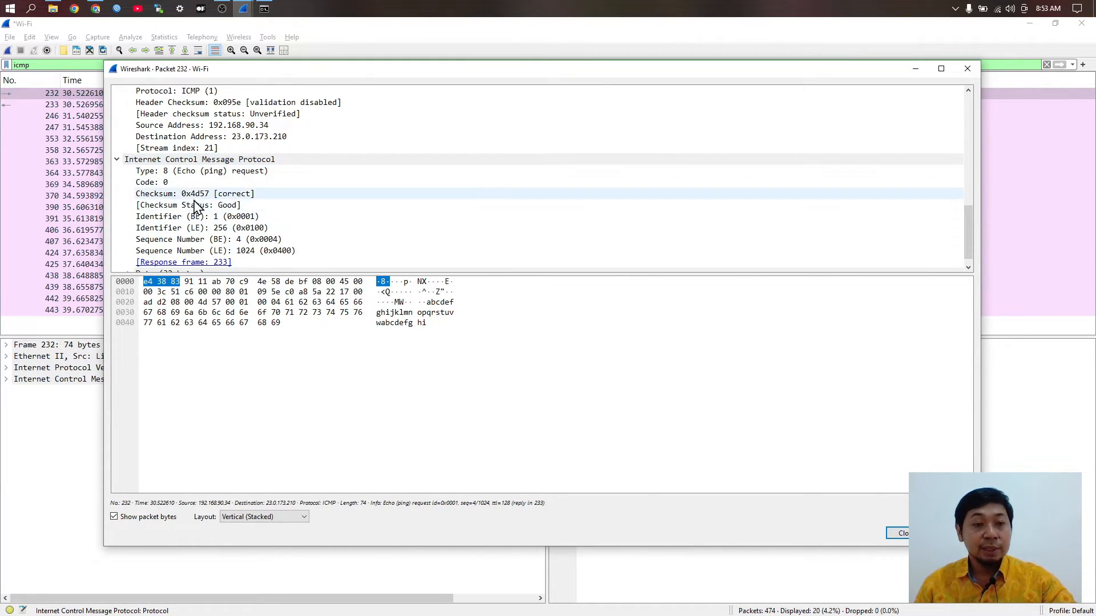
scroll(230, 215, "down", 1)
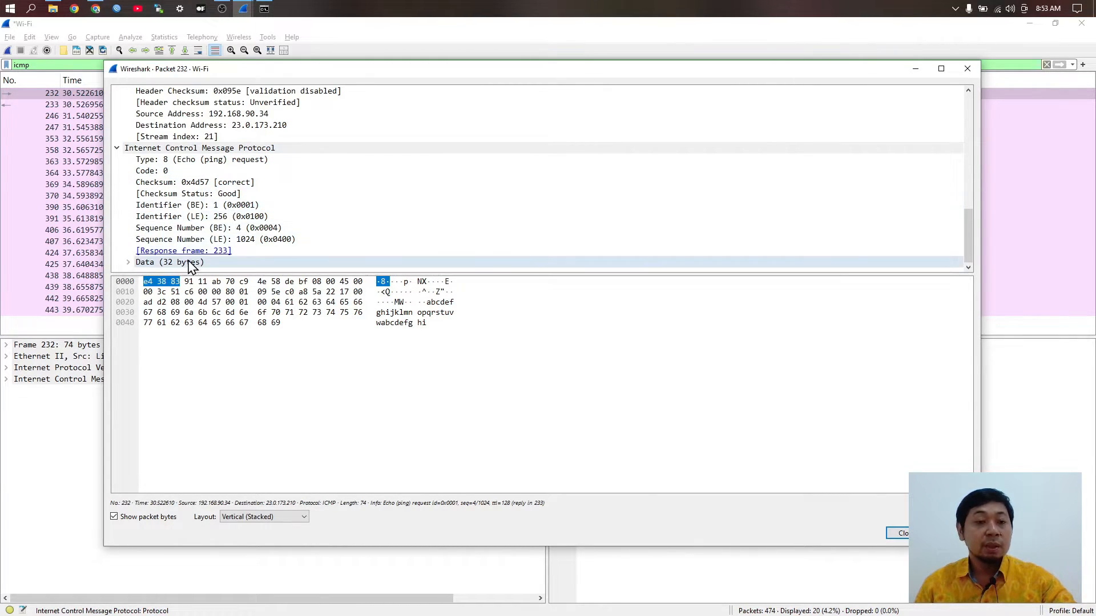
left_click(130, 263)
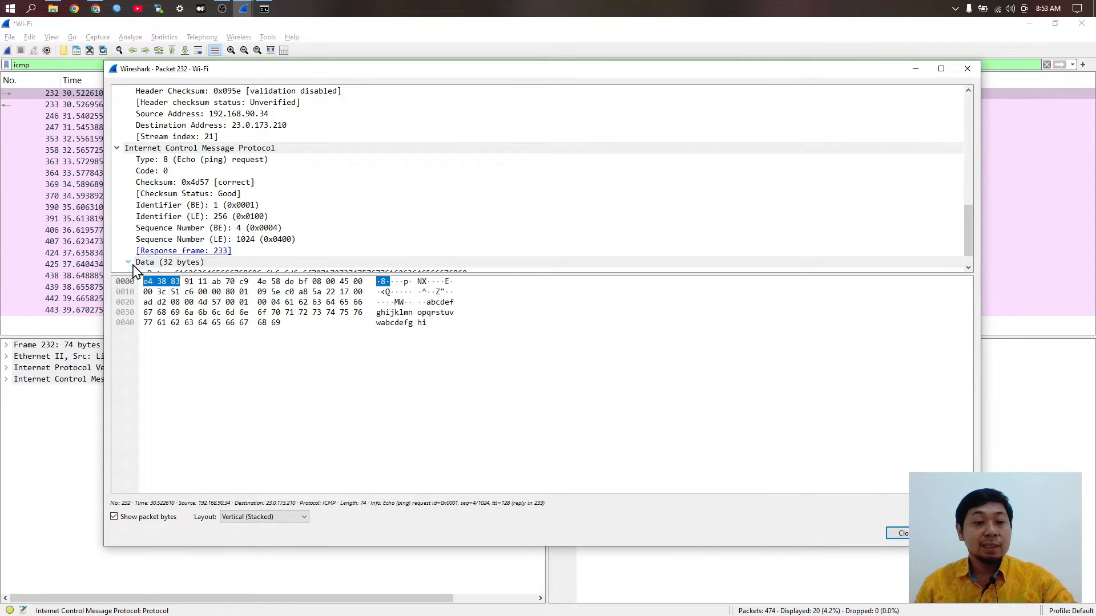
scroll(229, 254, "down", 1)
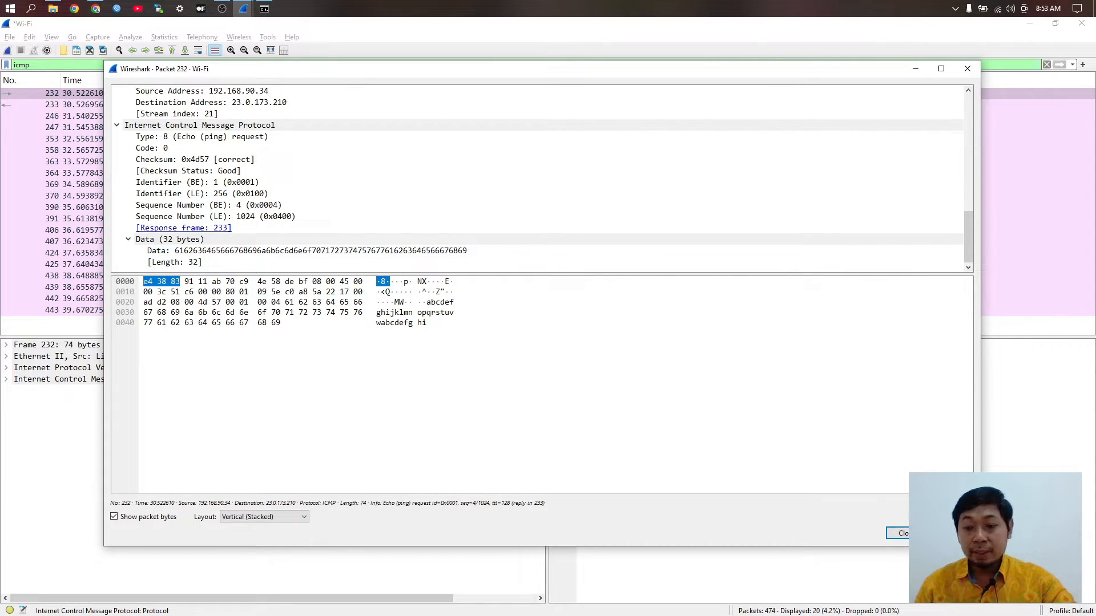
left_click(897, 533)
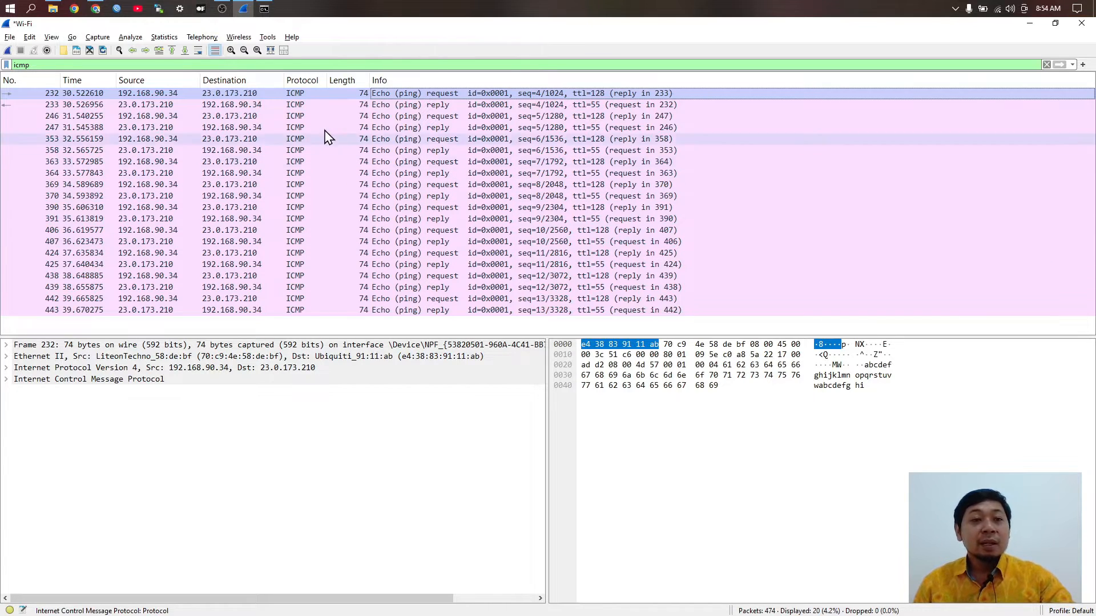
left_click(265, 9)
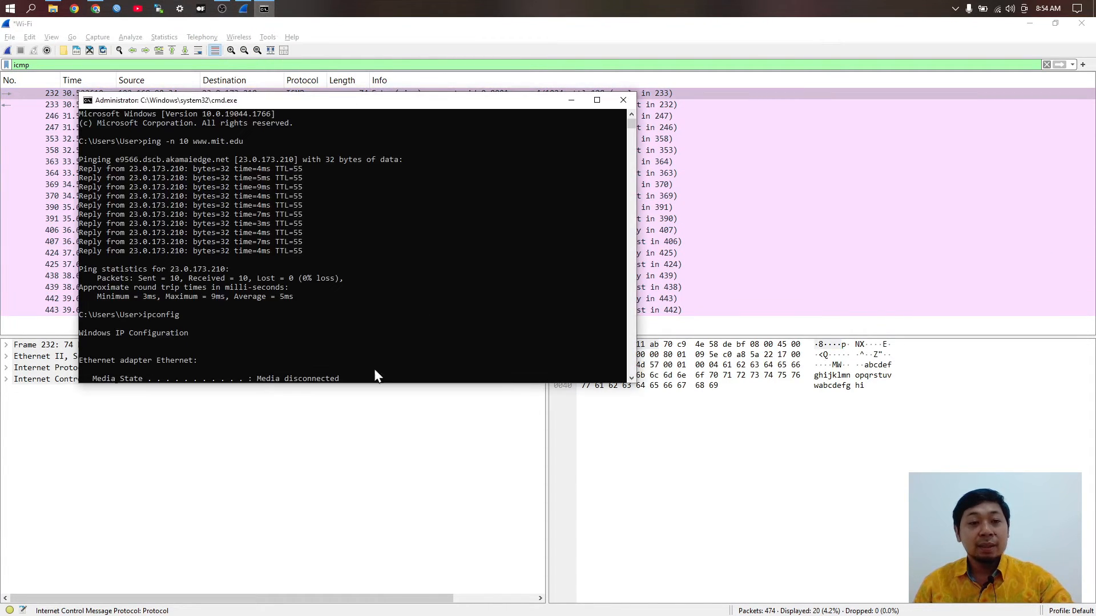
scroll(334, 333, "down", 14)
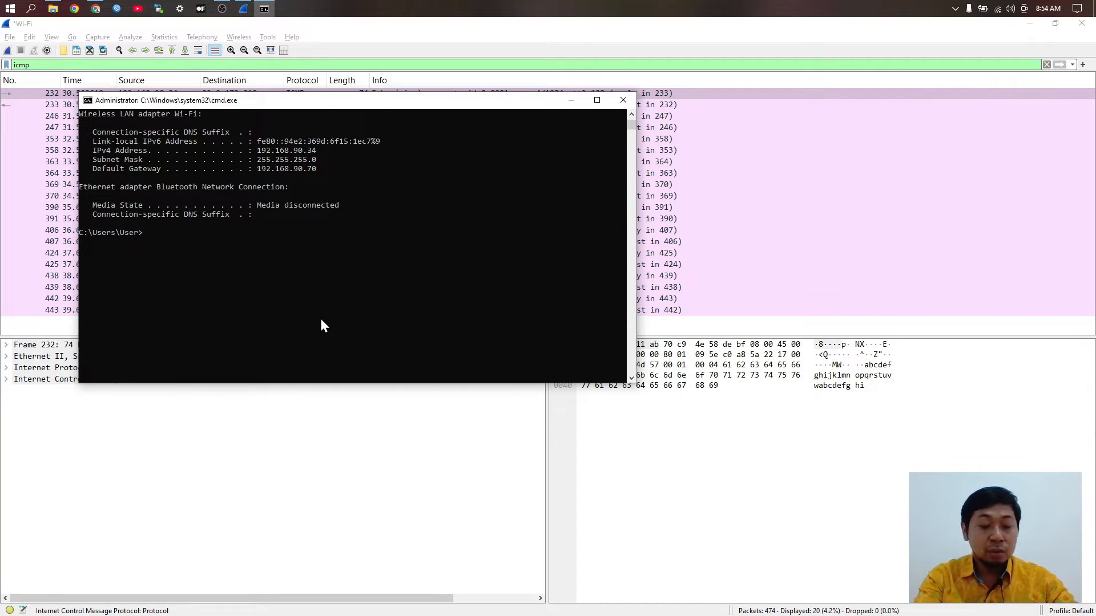
type("tracer")
type("t")
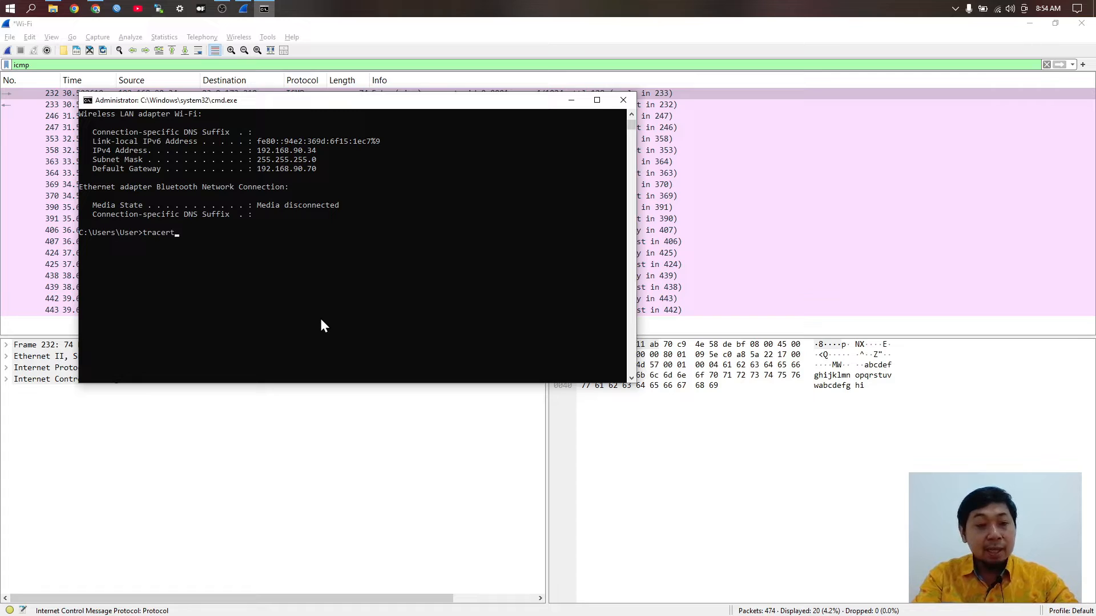
type(" www")
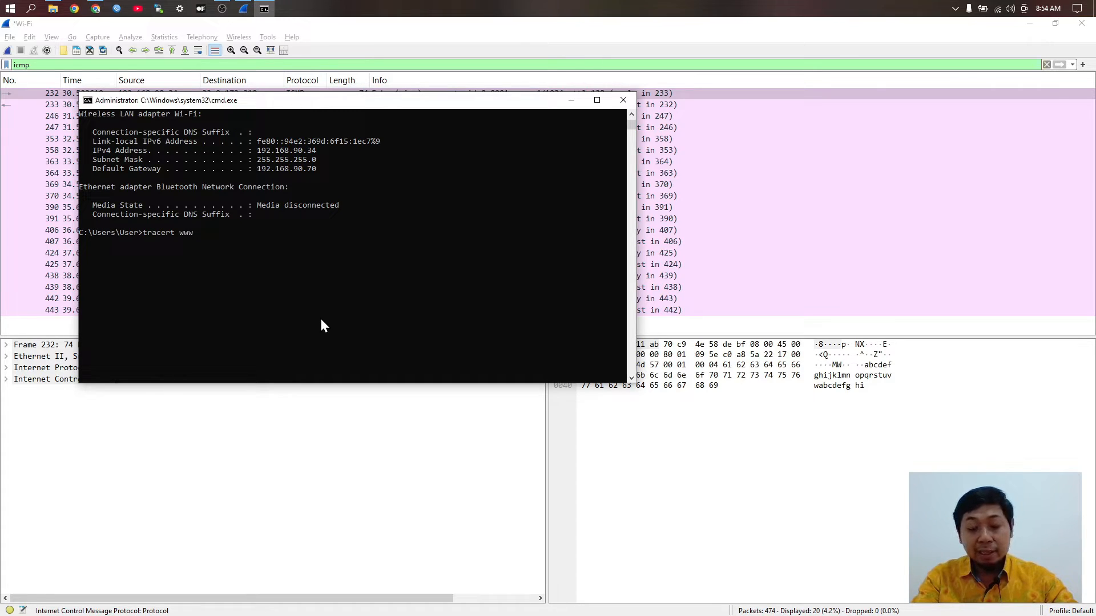
type(".mit")
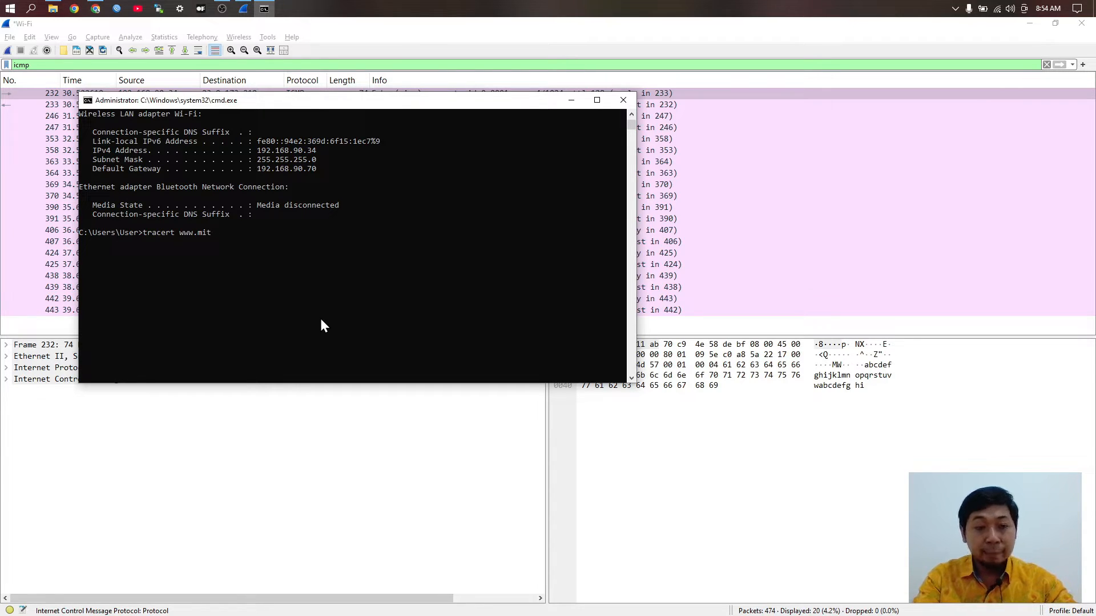
type(".edu")
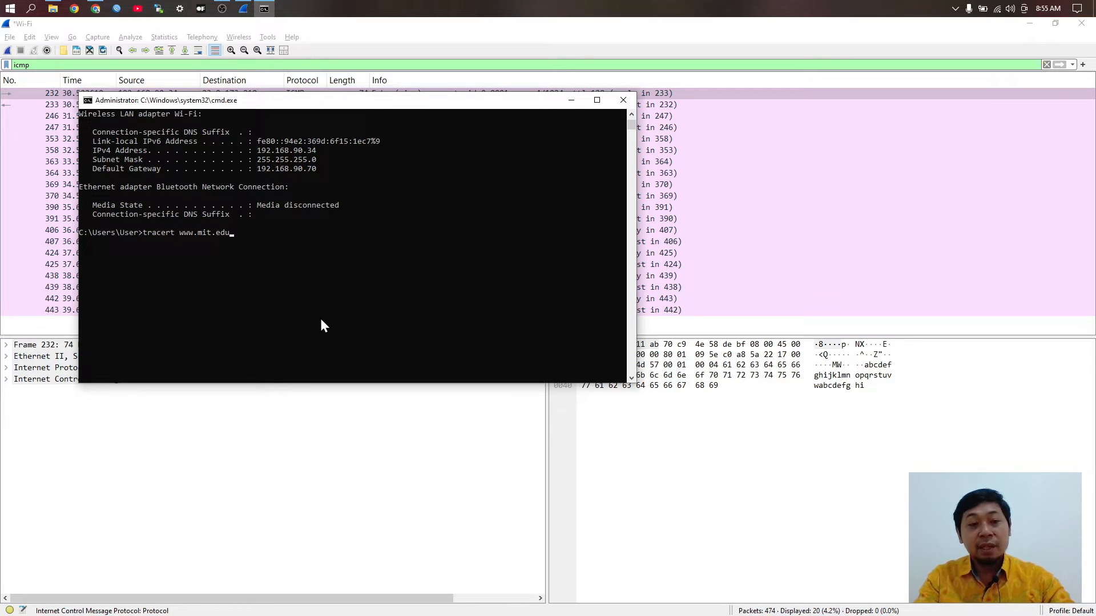
key("Return")
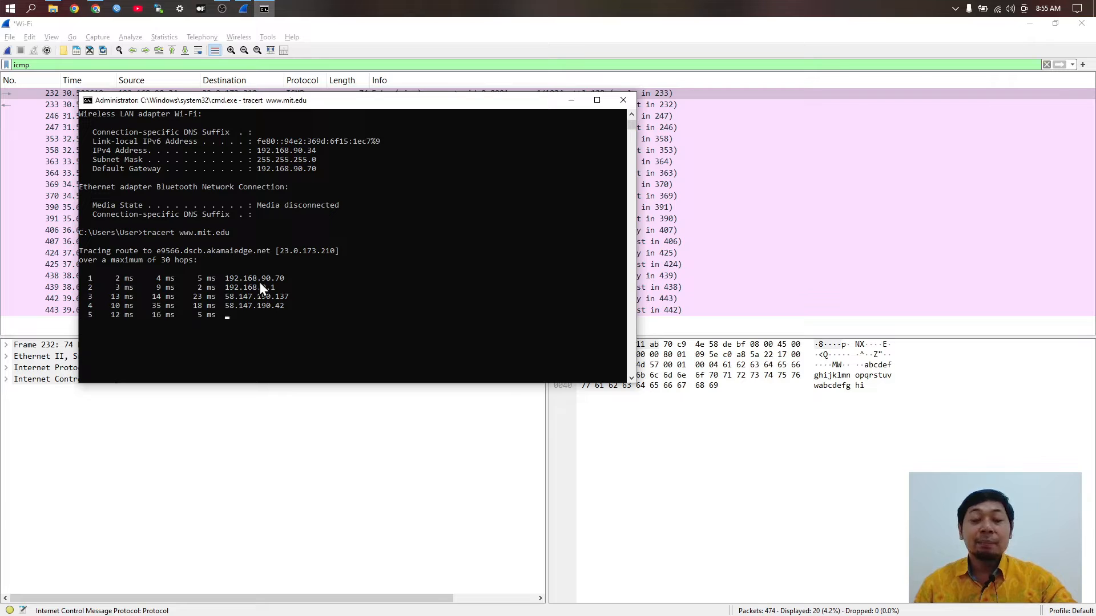
Step: Open hkust.edu.hk in a new Chrome tab from the '.us' address-bar suggestion
left_click(93, 12)
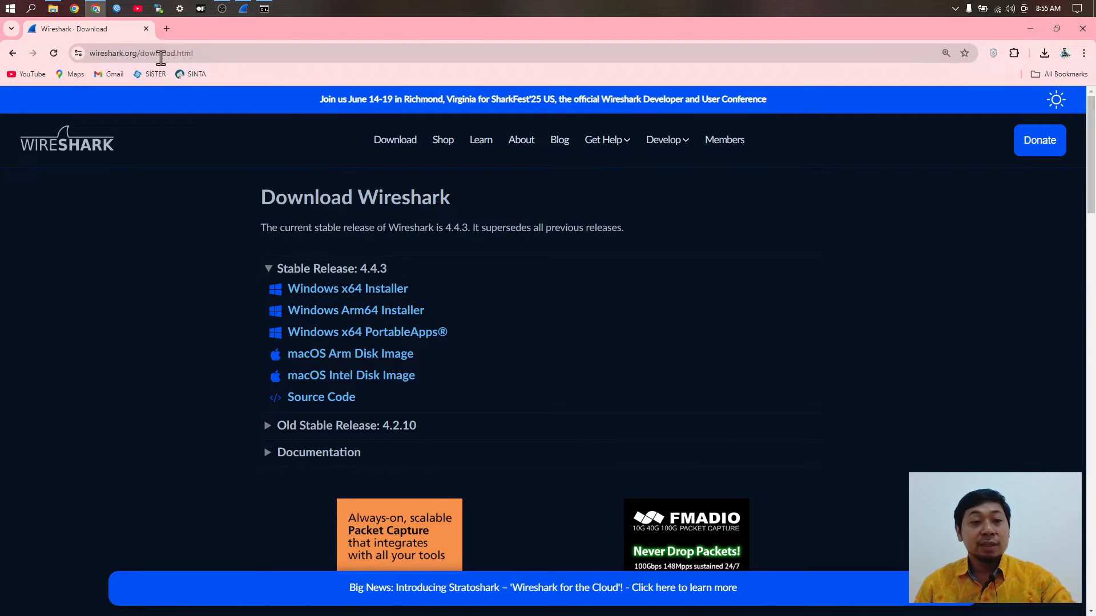
left_click(165, 29)
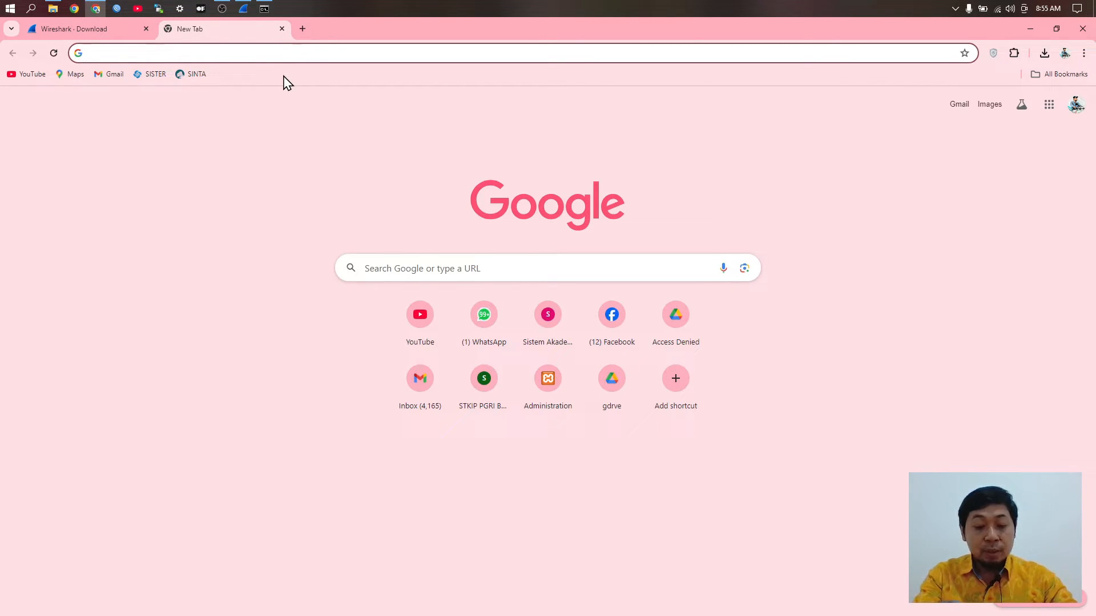
type(".us")
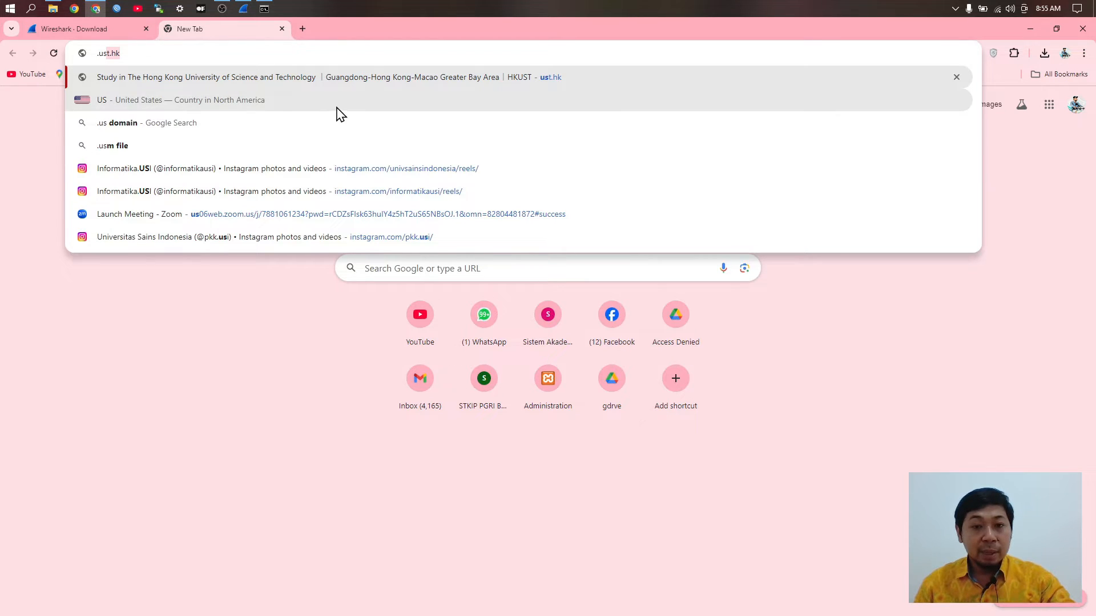
left_click(443, 85)
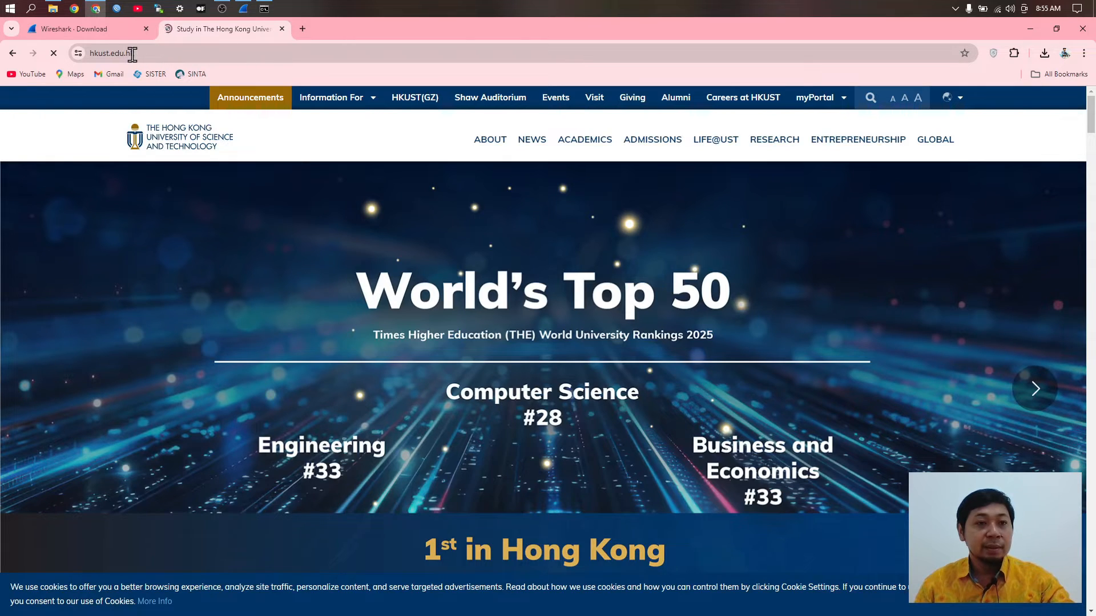
key("alt+Tab")
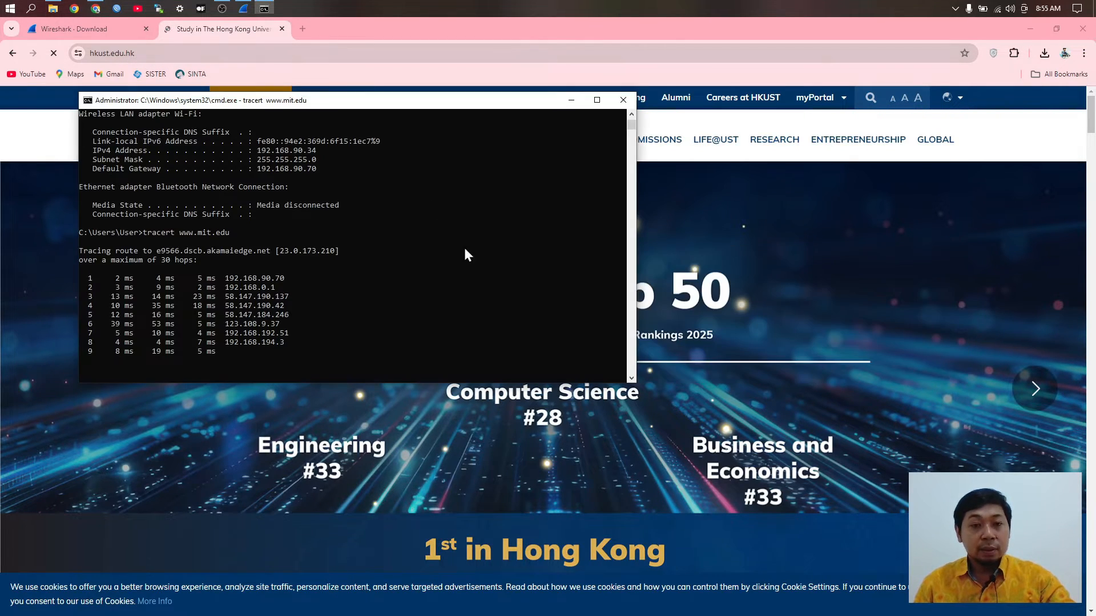
scroll(283, 323, "down", 2)
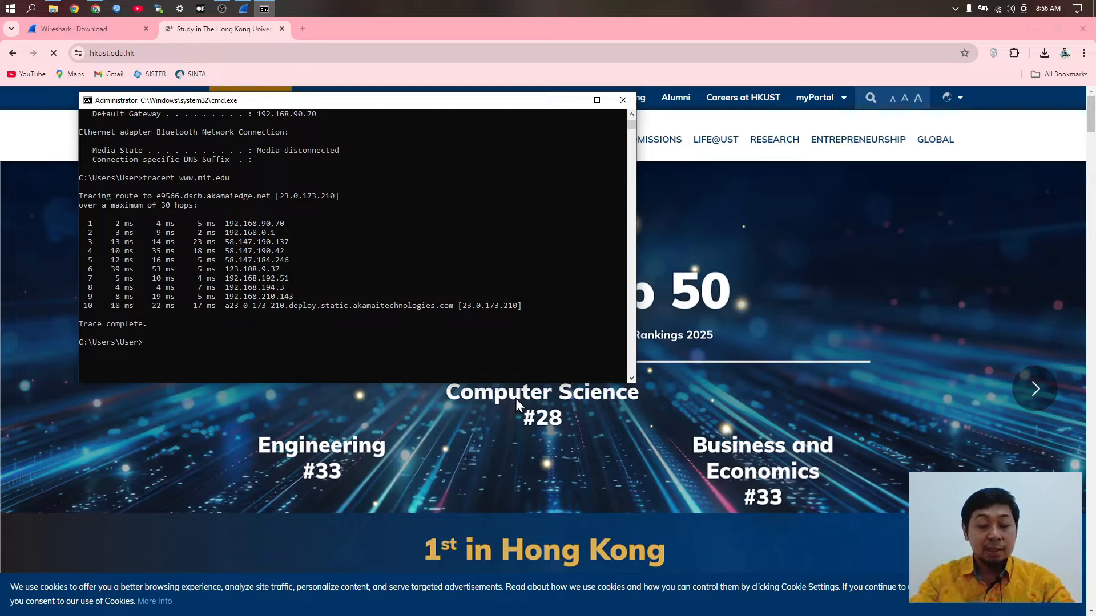
key("Up")
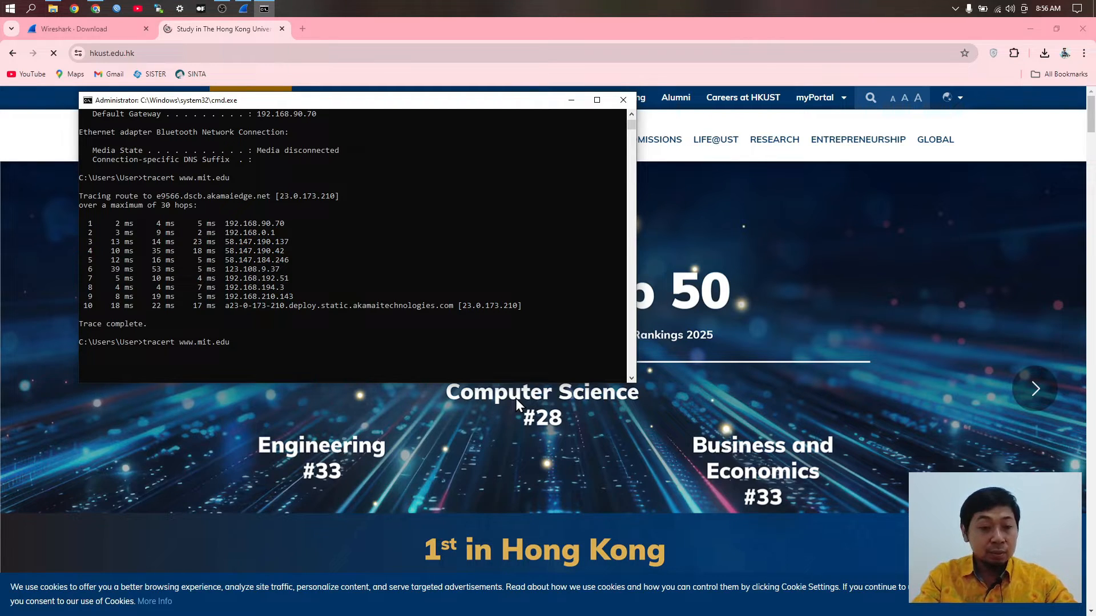
key("BackSpace")
key("BackSpace")
key("BackSpace")
key("BackSpace")
key("BackSpace")
key("BackSpace")
key("BackSpace")
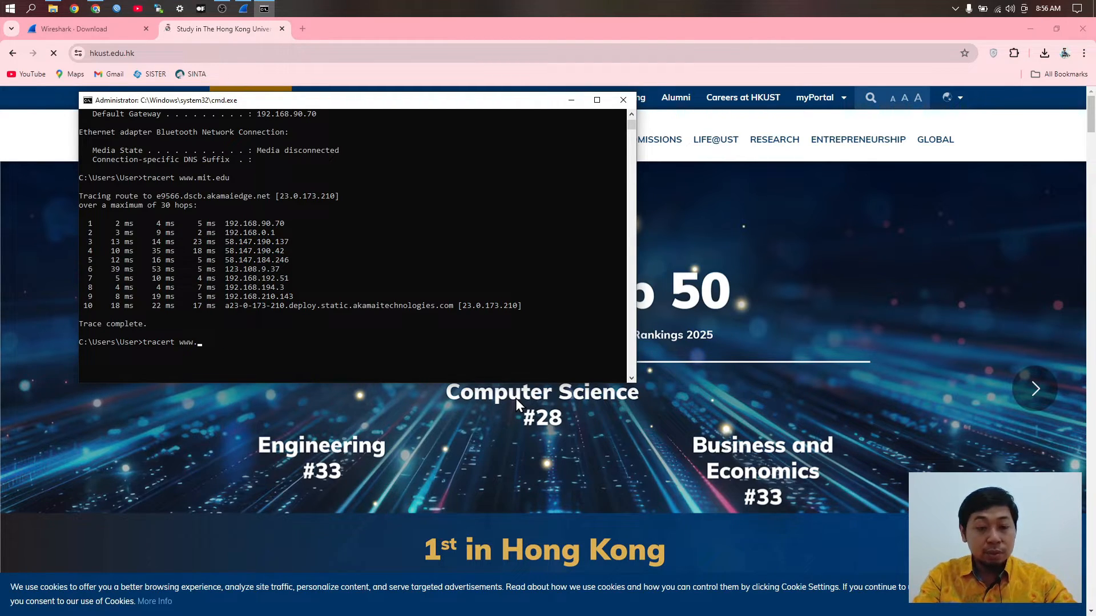
type("ust")
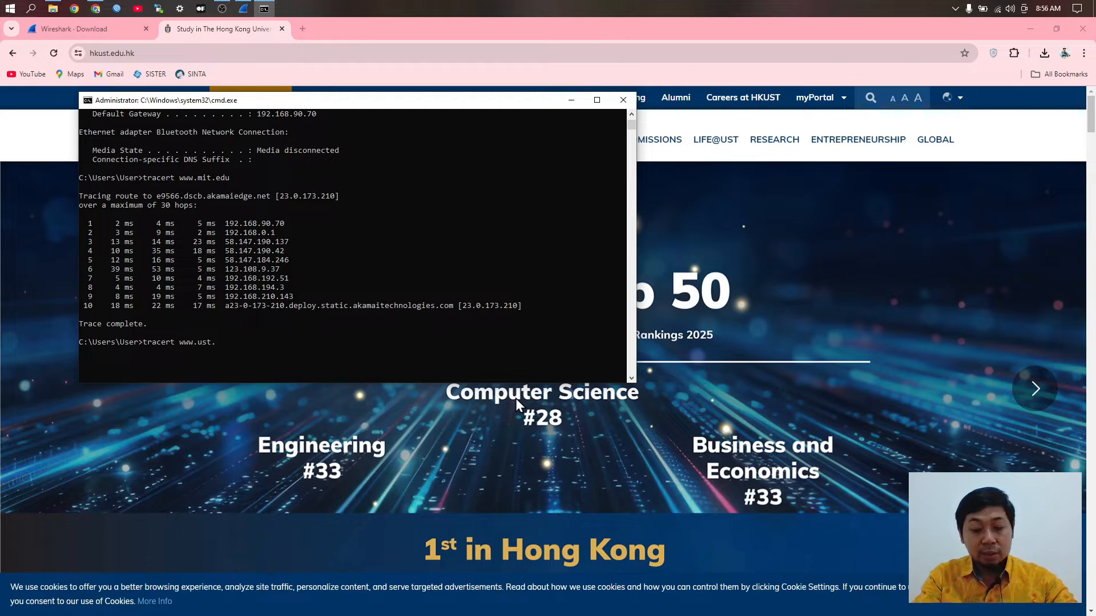
type(".hk")
key("Return")
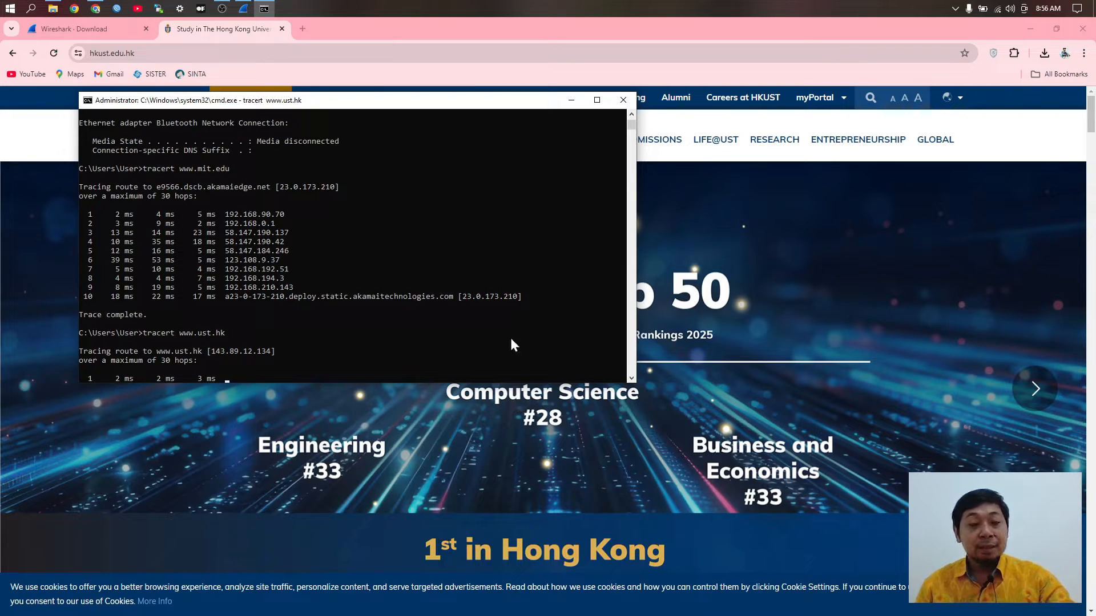
left_click(115, 23)
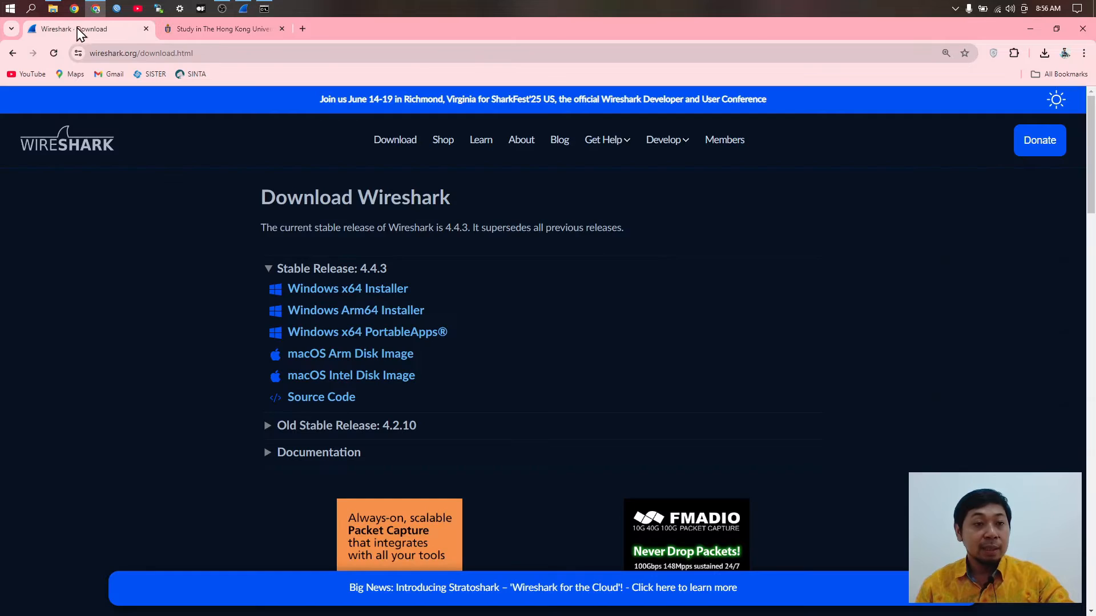
Step: Start a new Wi-Fi capture in Wireshark, continuing without saving the old packets
left_click(244, 9)
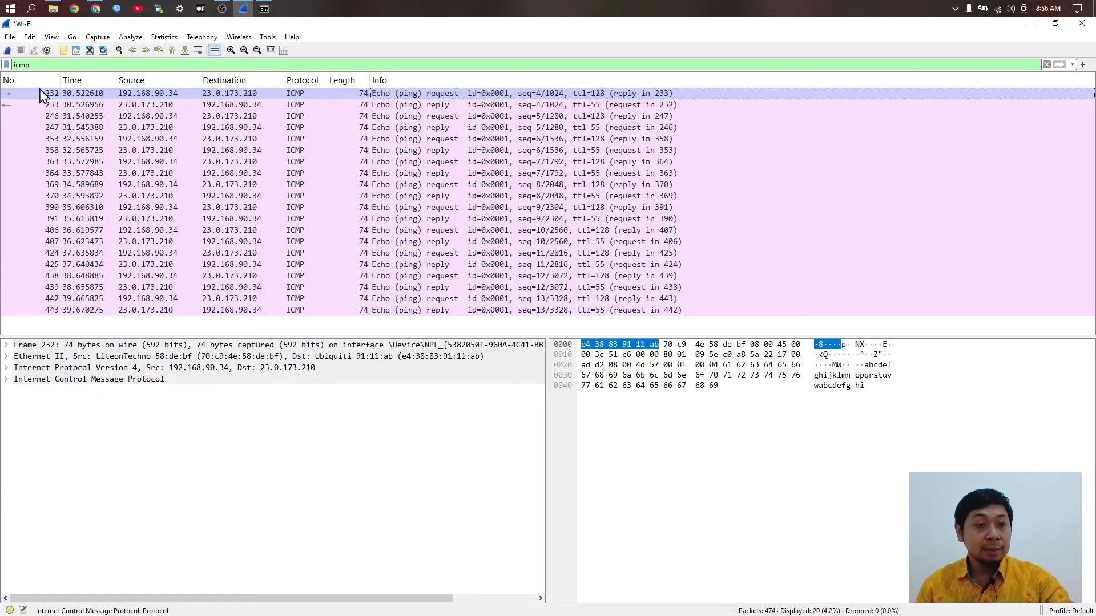
left_click(8, 50)
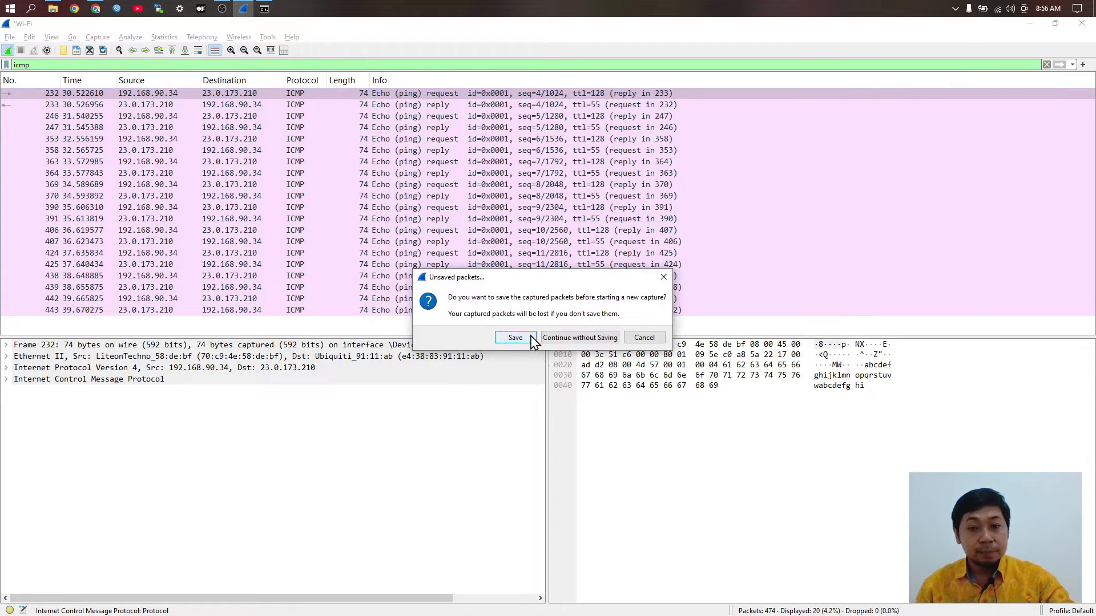
left_click(581, 338)
key("alt+Tab")
key("alt+Tab")
key("Tab")
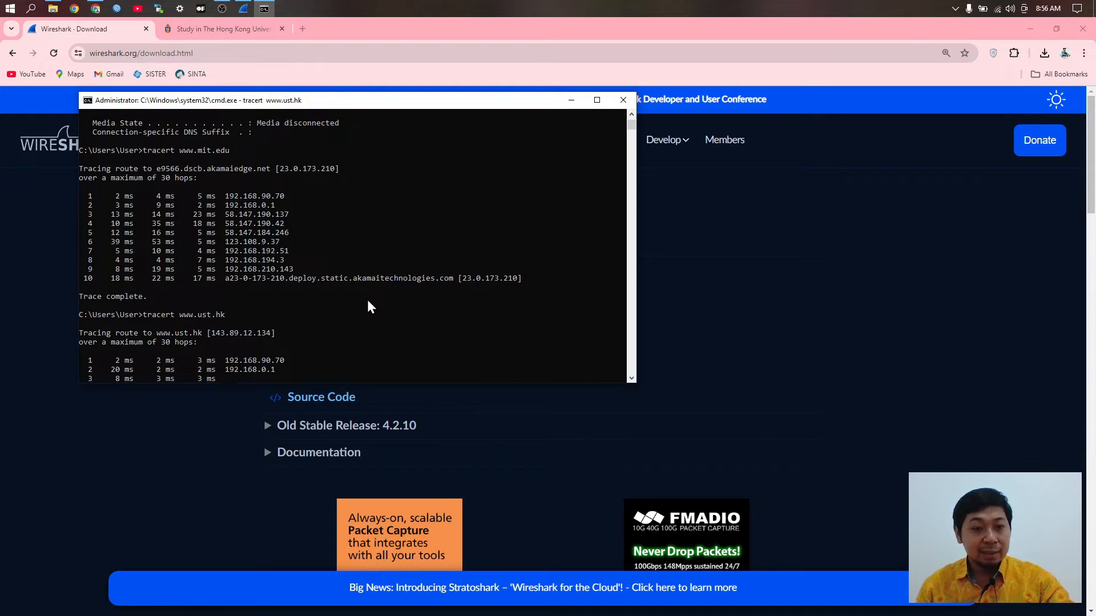
left_click(244, 8)
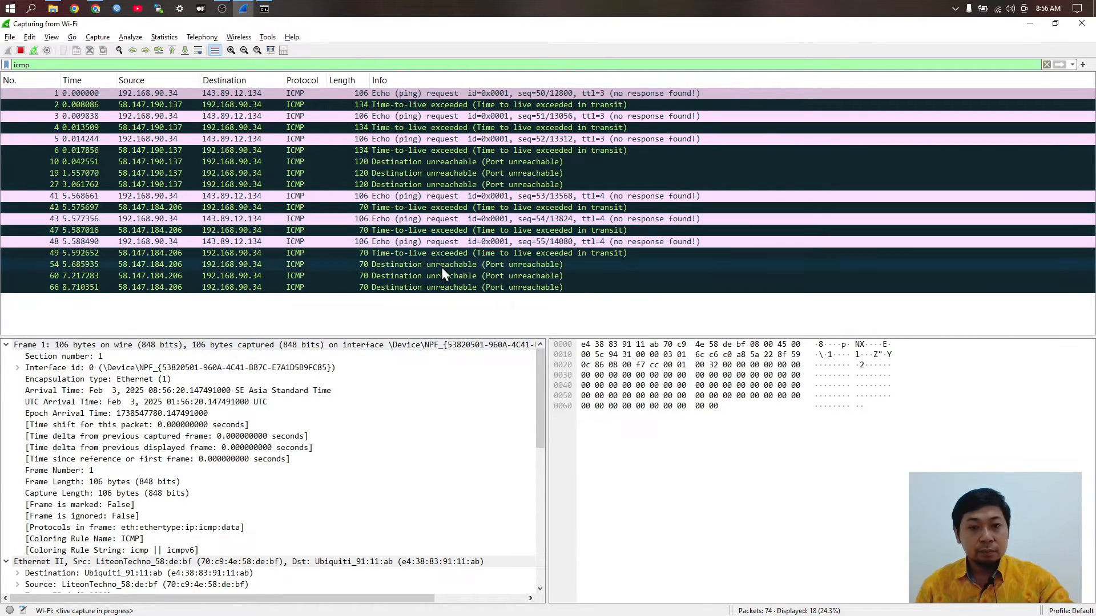
key("alt+Tab")
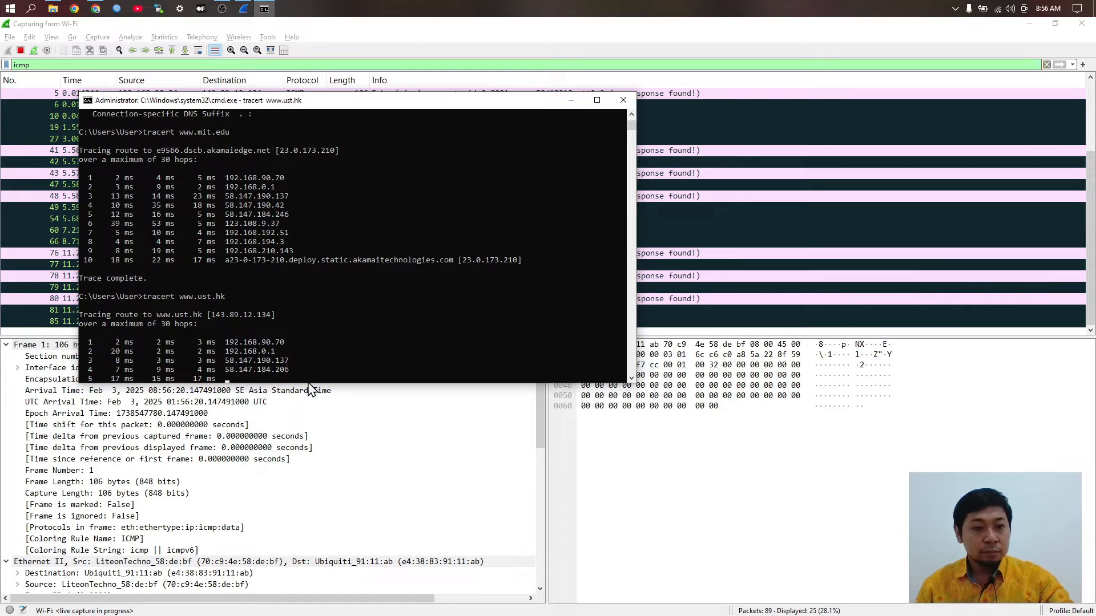
scroll(303, 336, "down", 3)
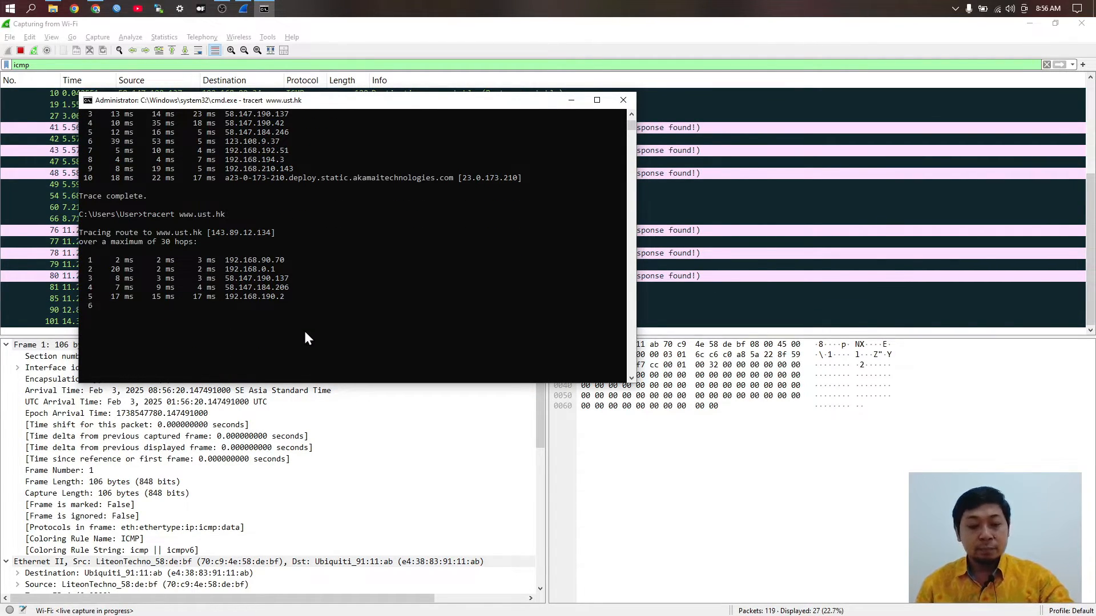
key("ctrl+c")
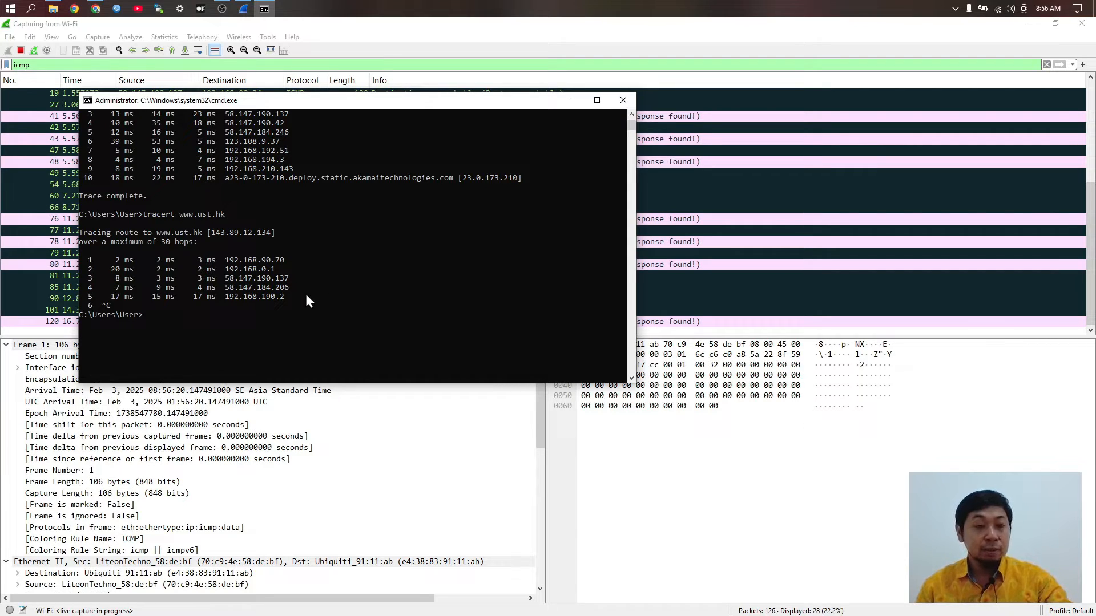
left_click(20, 51)
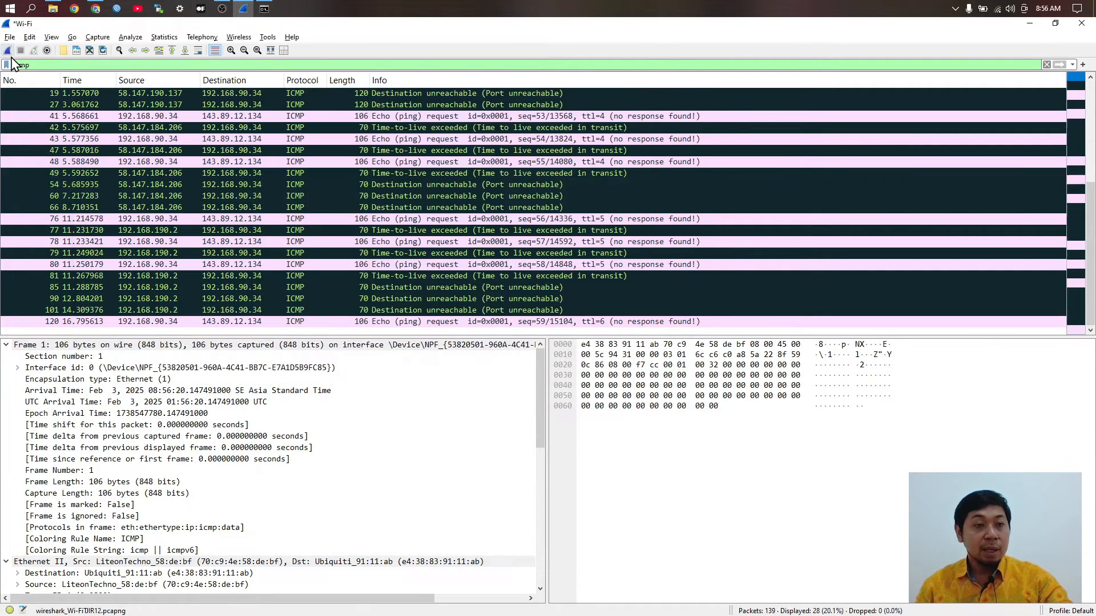
left_click(8, 51)
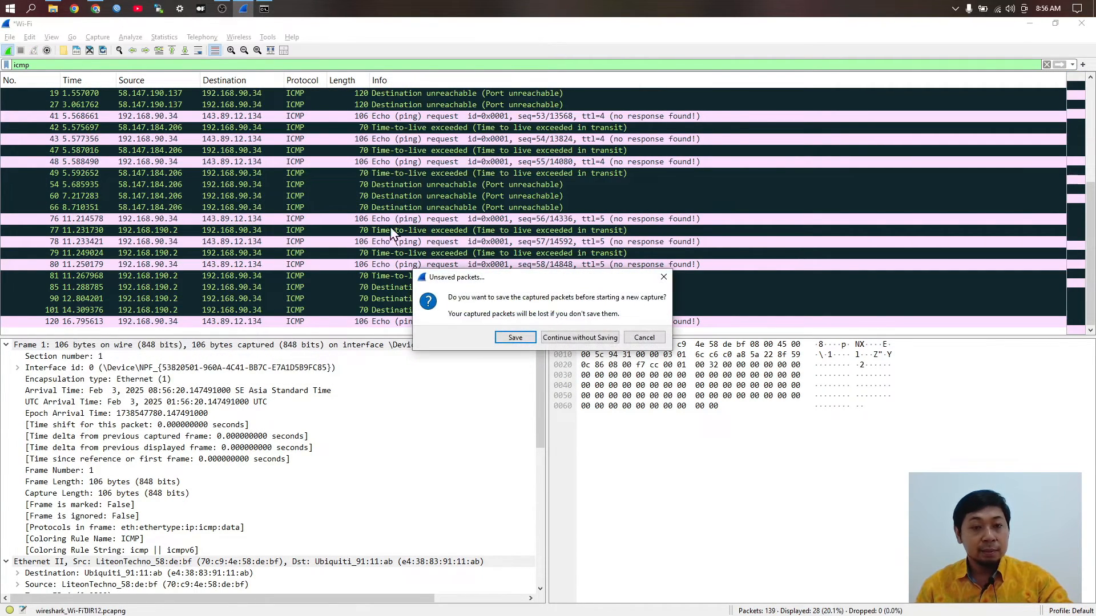
left_click(580, 338)
key("alt+Tab")
key("Up")
key("Return")
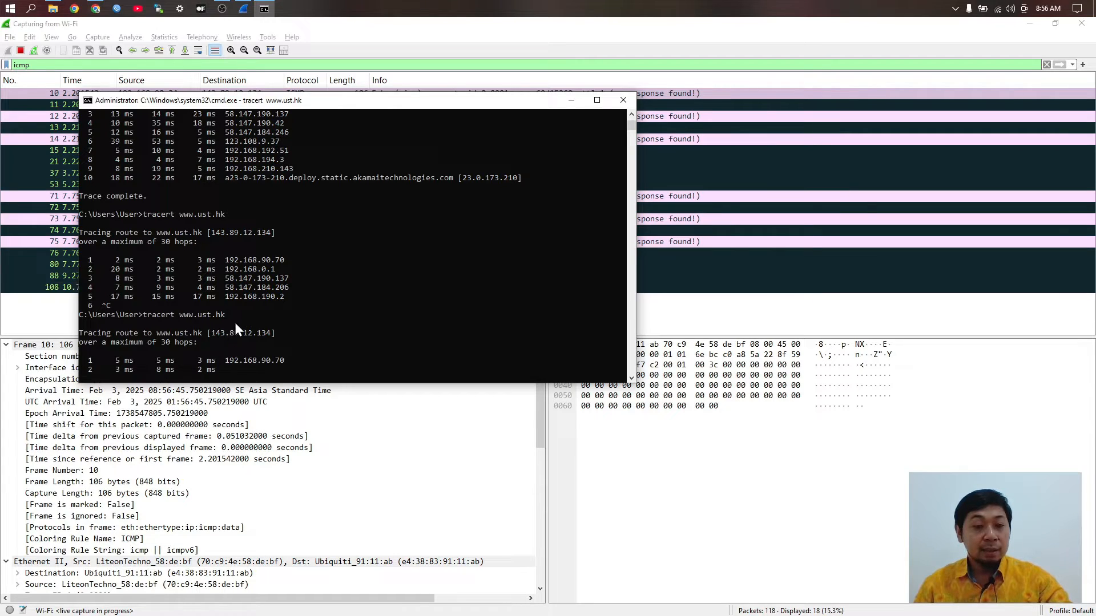
Step: Enlarge the Command Prompt font, move it aside, and let tracert finish at 143.89.12.134
scroll(234, 320, "up", 1, "ctrl")
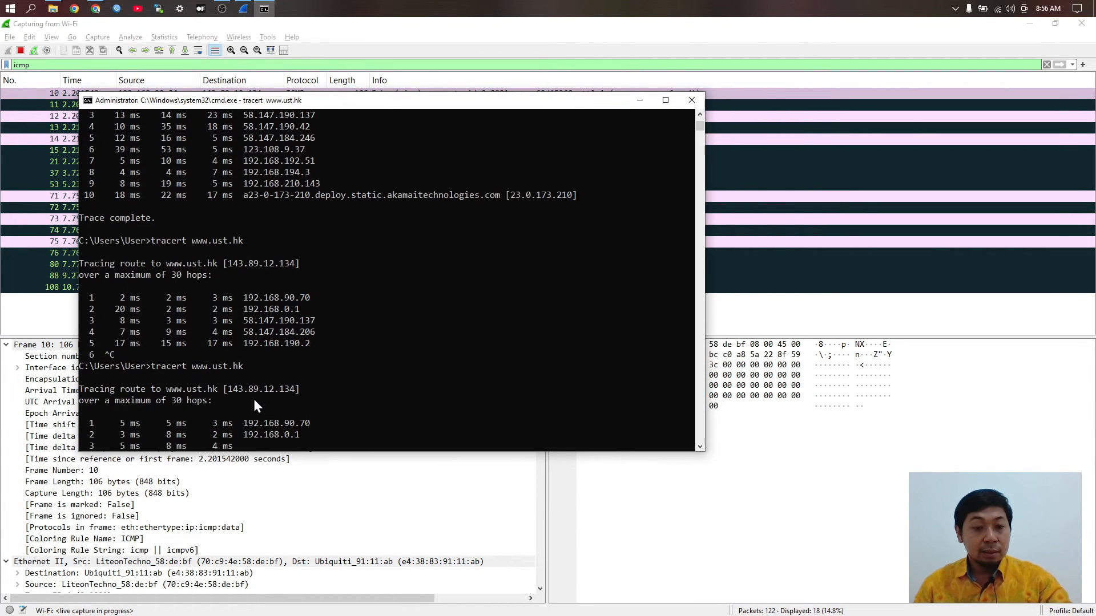
scroll(228, 382, "down", 1)
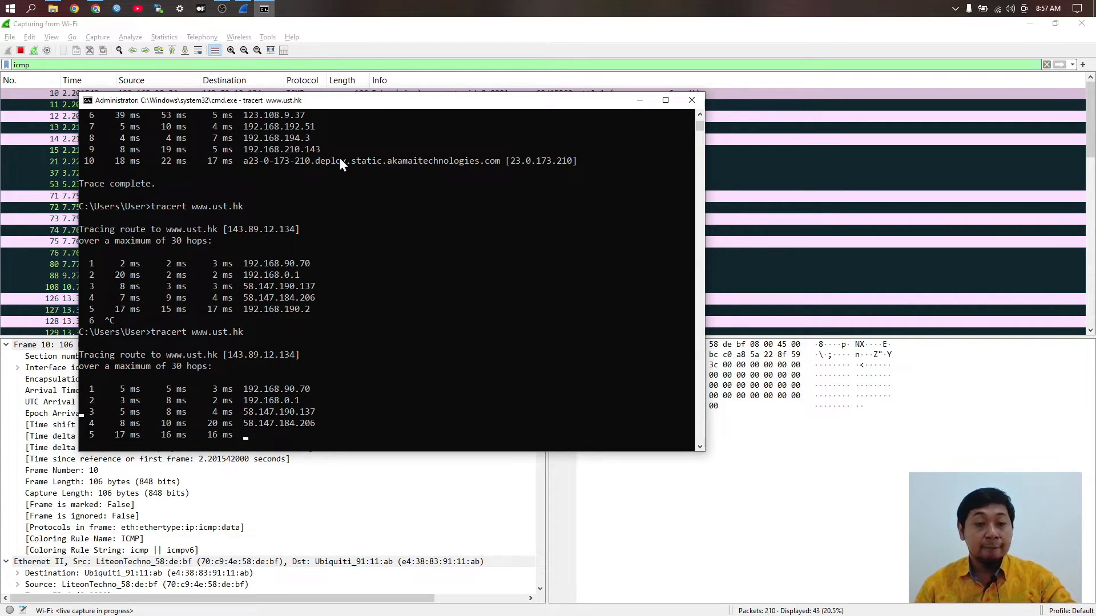
left_click_drag(358, 97, 699, 24)
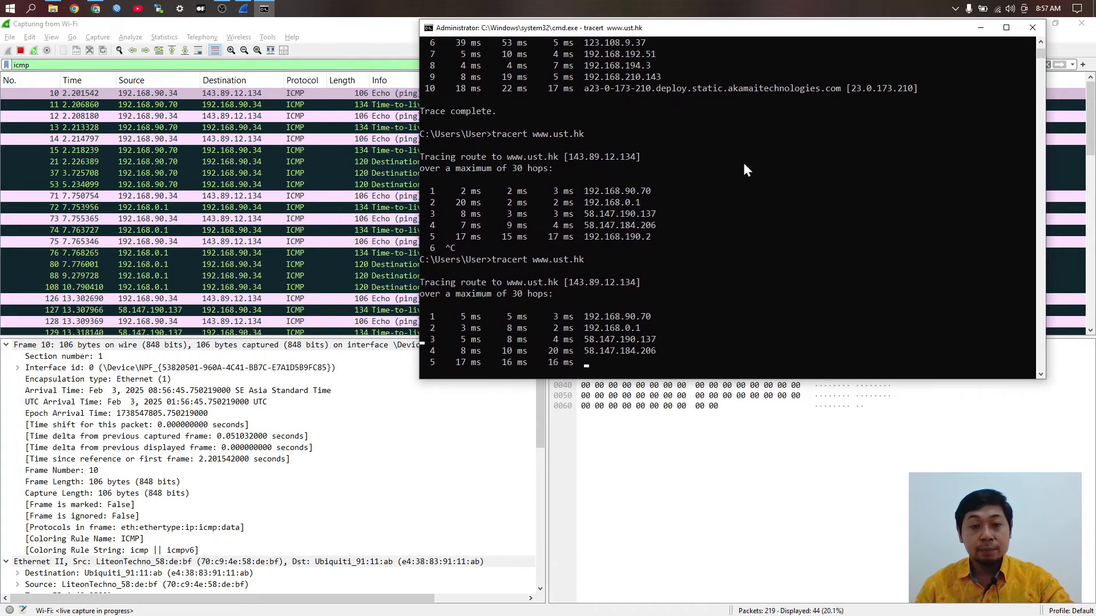
scroll(686, 252, "down", 1)
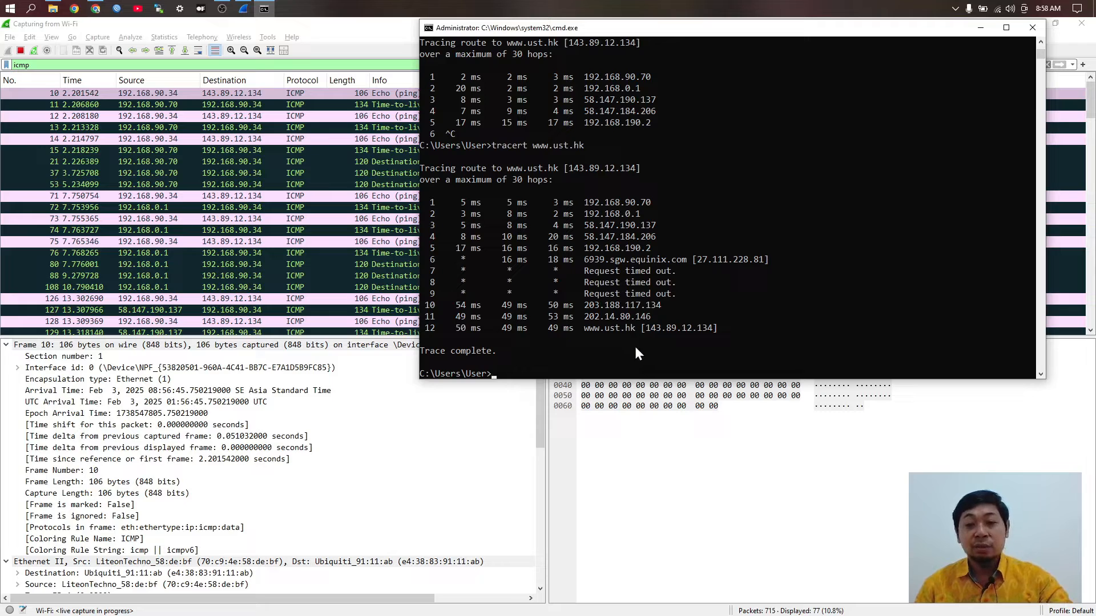
left_click(318, 252)
Step: Stop the live Wi-Fi capture and reapply the icmp display filter
left_click(21, 51)
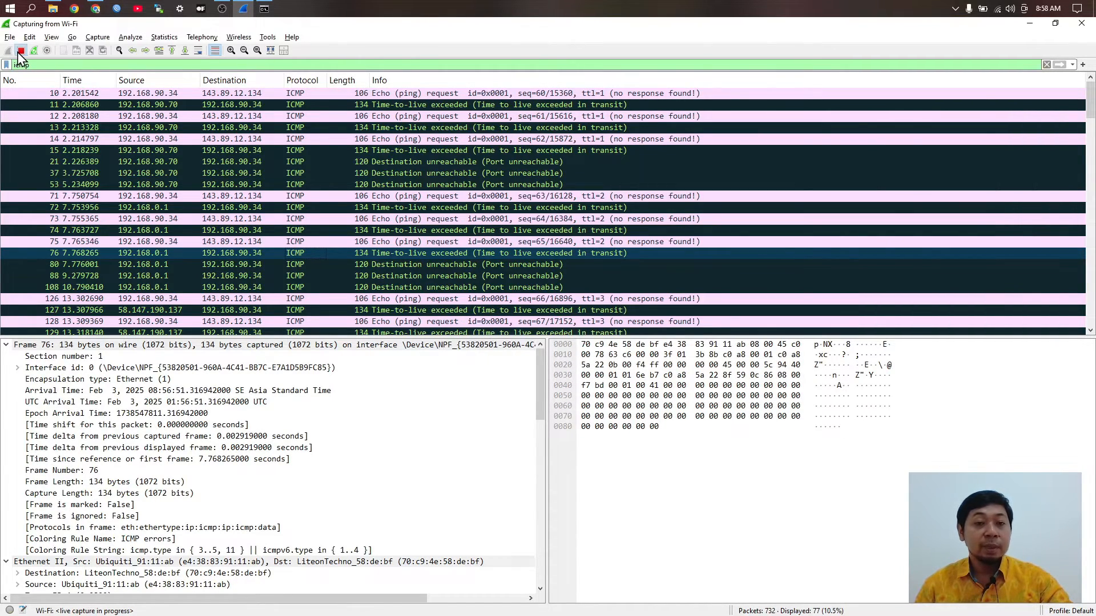
left_click(33, 66)
key("Return")
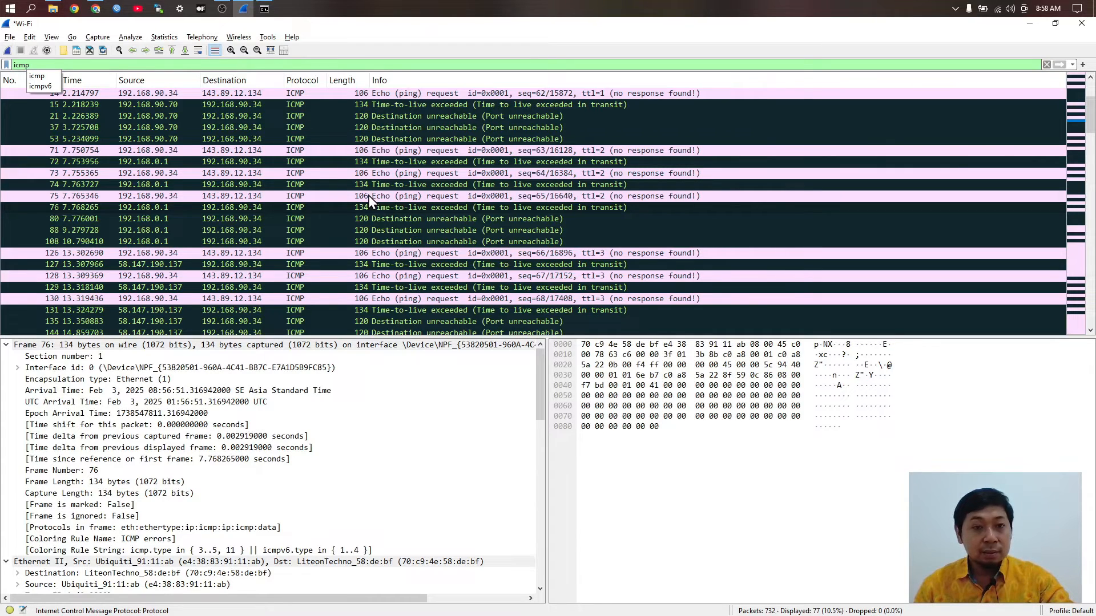
Step: Scroll through the 77 ICMP packets, including routers' Time-to-live exceeded replies
key("alt+Tab")
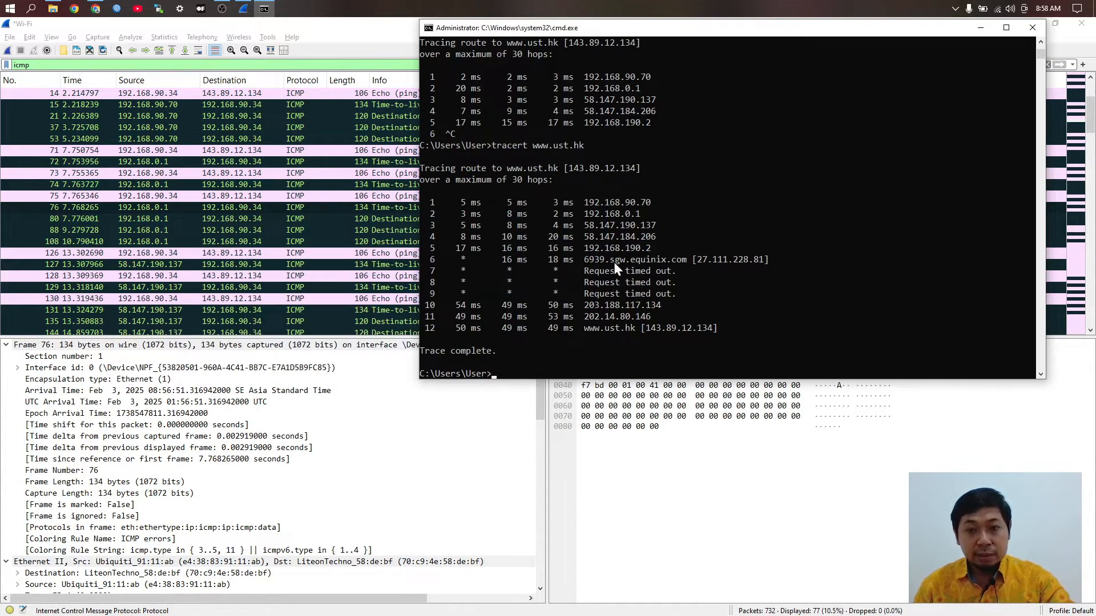
left_click(368, 207)
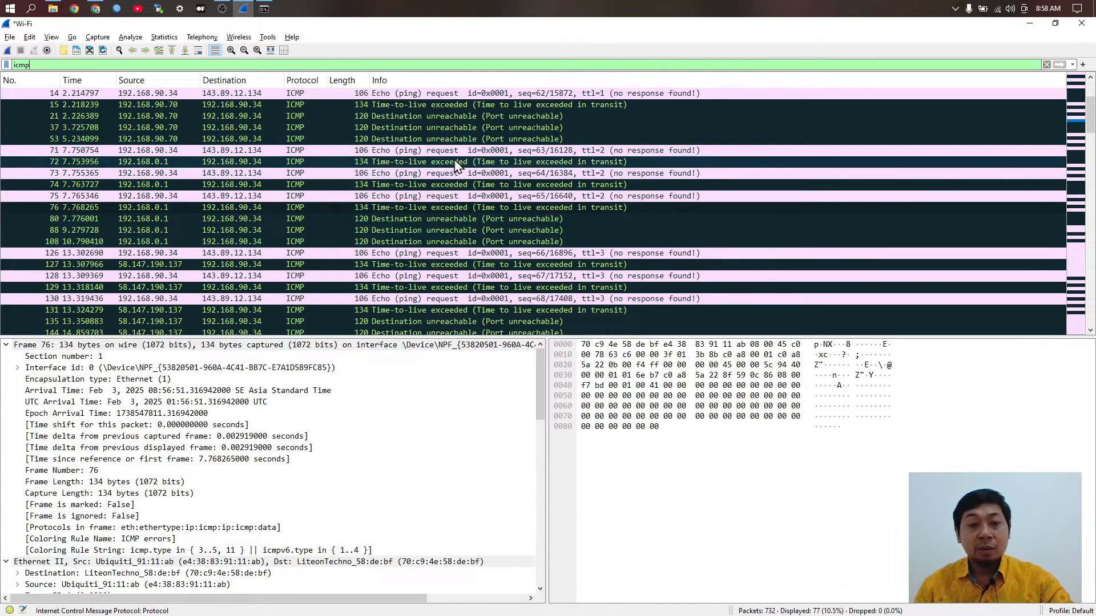
scroll(431, 200, "down", 4)
scroll(430, 199, "down", 14)
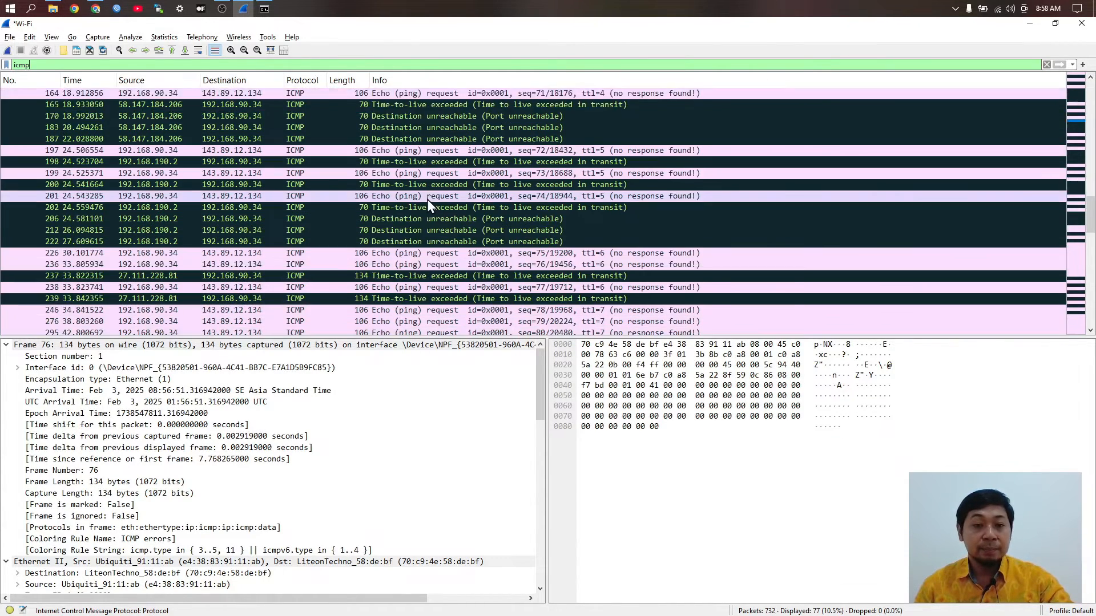
scroll(422, 199, "down", 1)
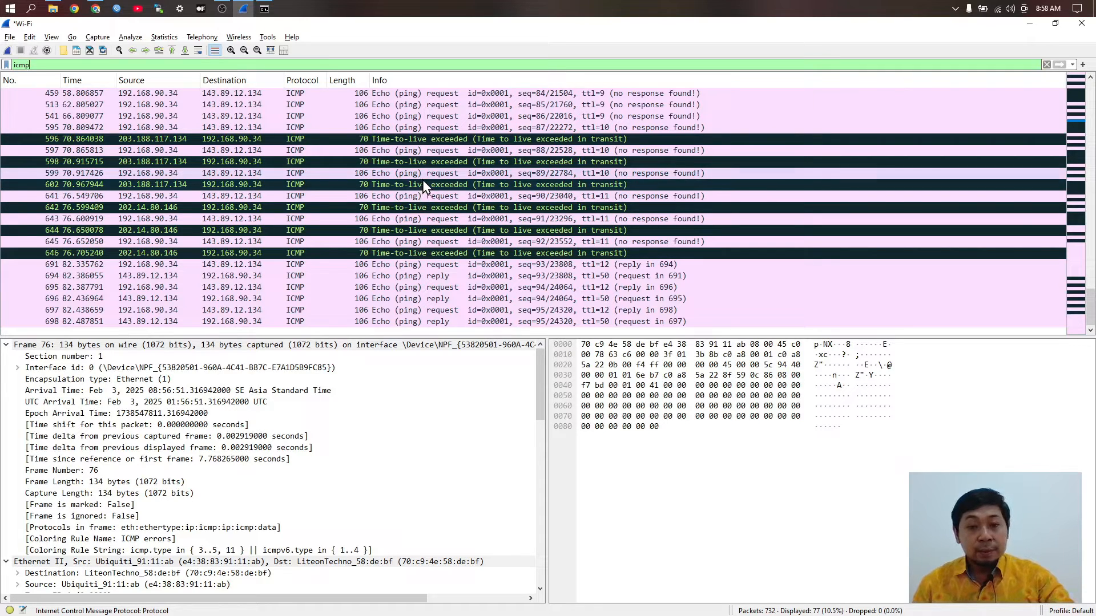
scroll(420, 185, "up", 6)
scroll(419, 184, "down", 3)
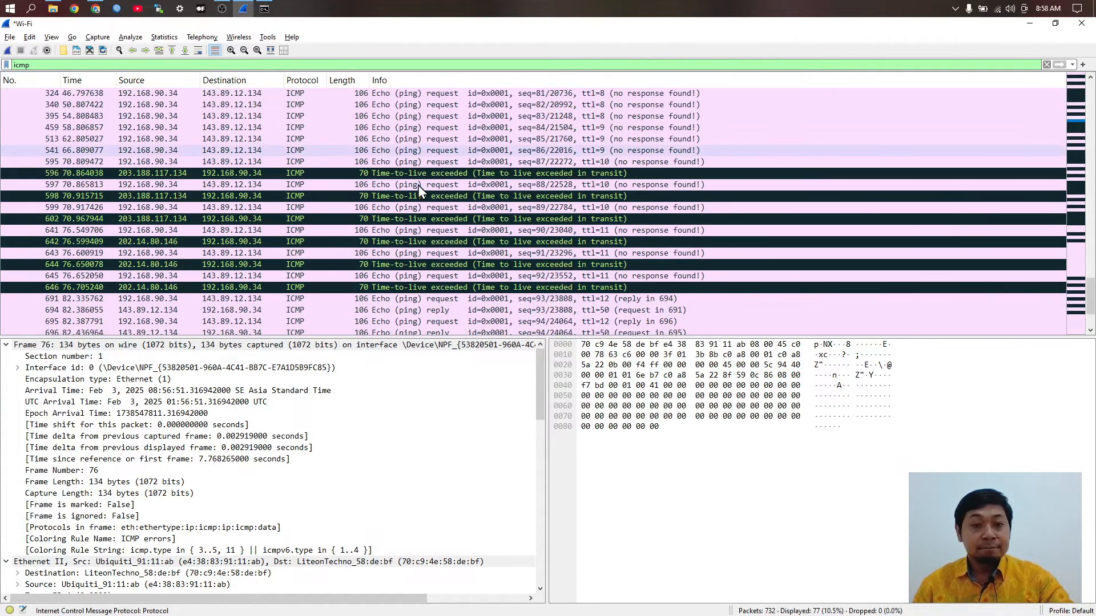
scroll(418, 185, "down", 3)
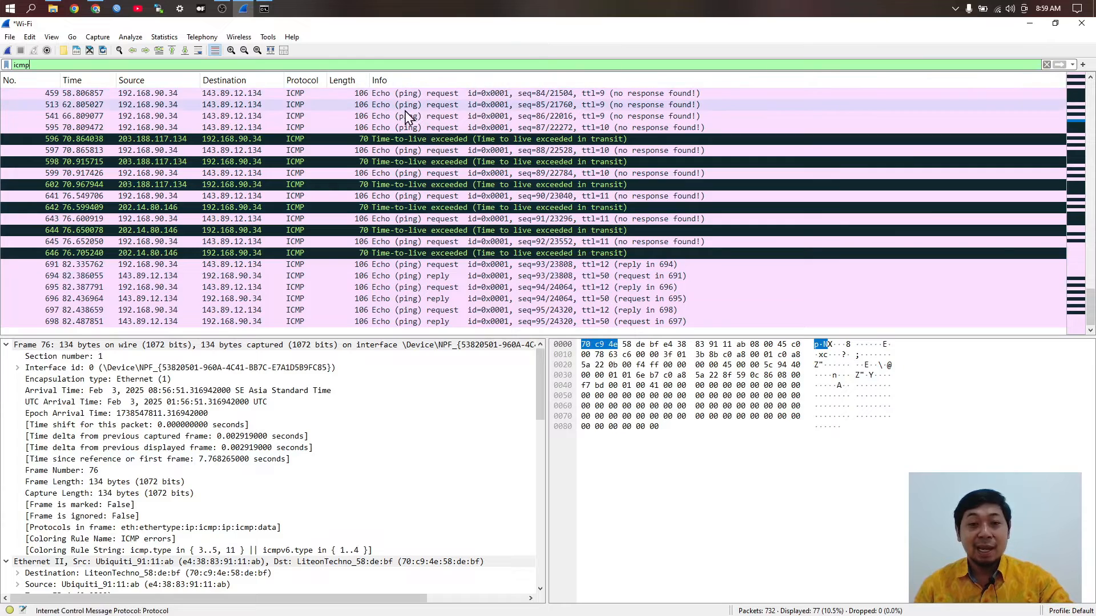
Step: Inspect echo request 597 and time-to-live exceeded reply 598, and view packet 596's actions
left_click(378, 150)
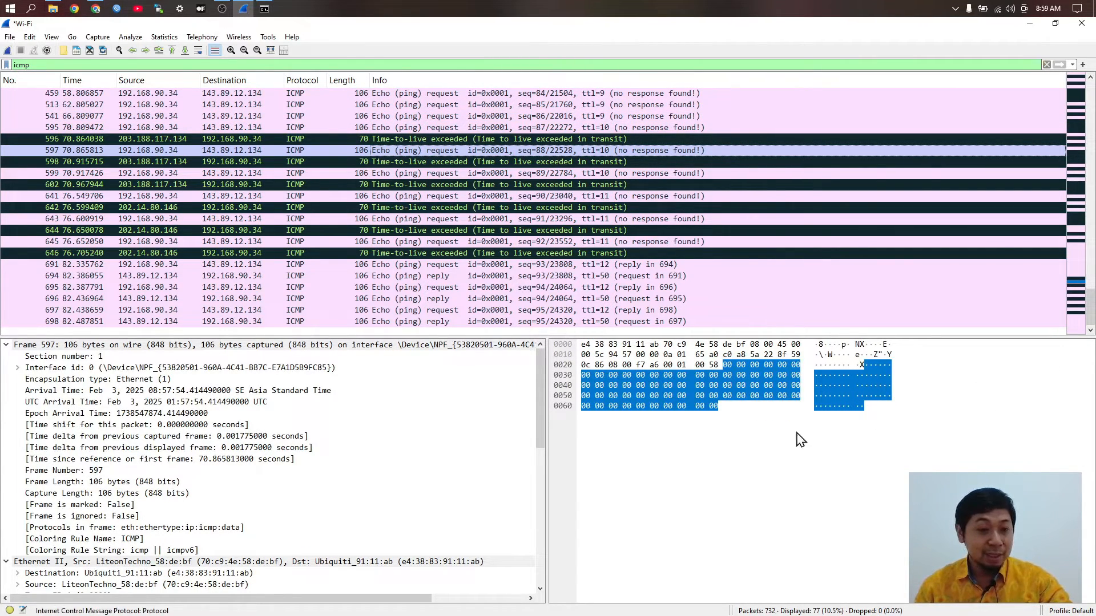
left_click(247, 164)
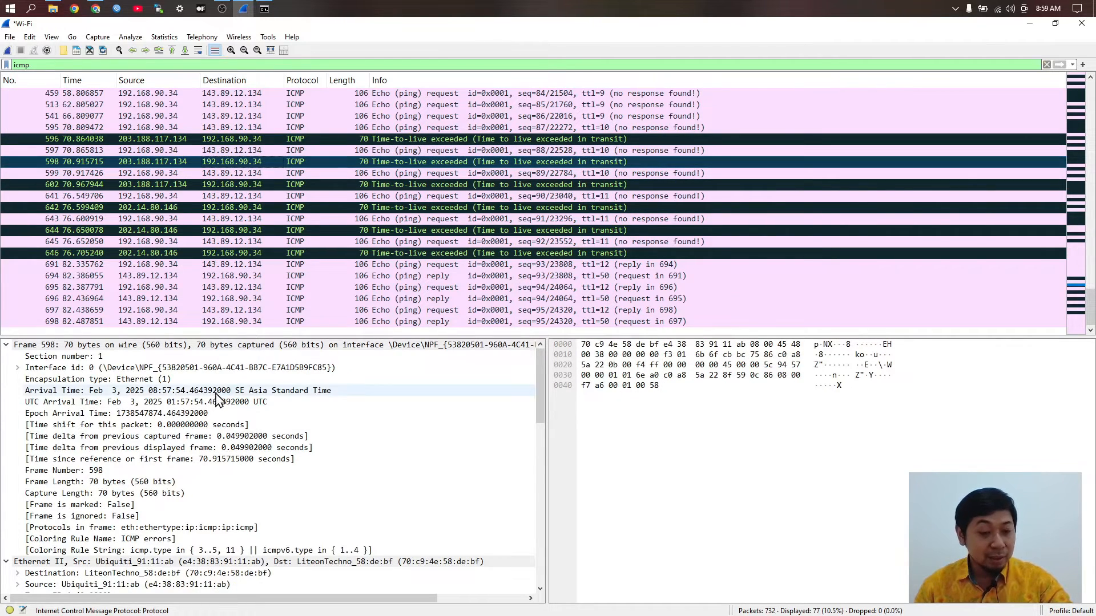
scroll(349, 560, "down", 1)
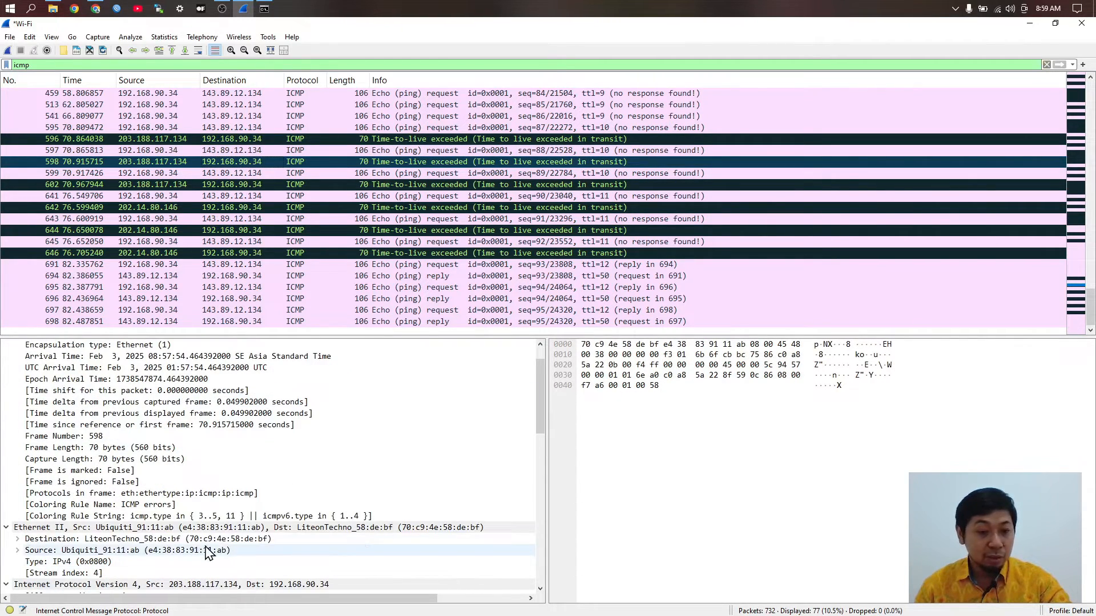
scroll(220, 551, "down", 2)
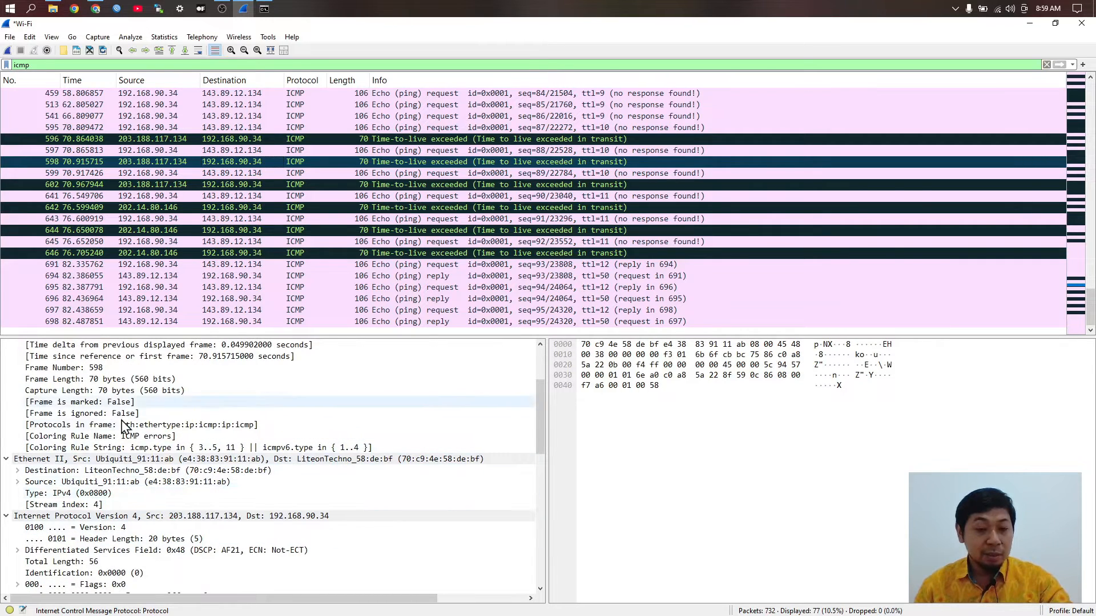
right_click(289, 141)
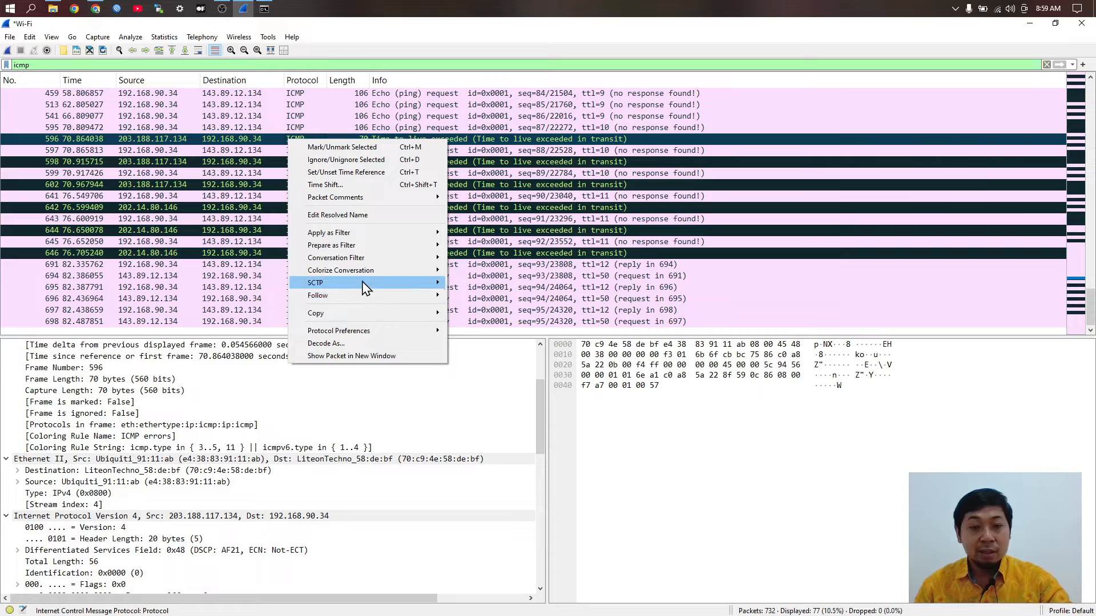
key("Escape")
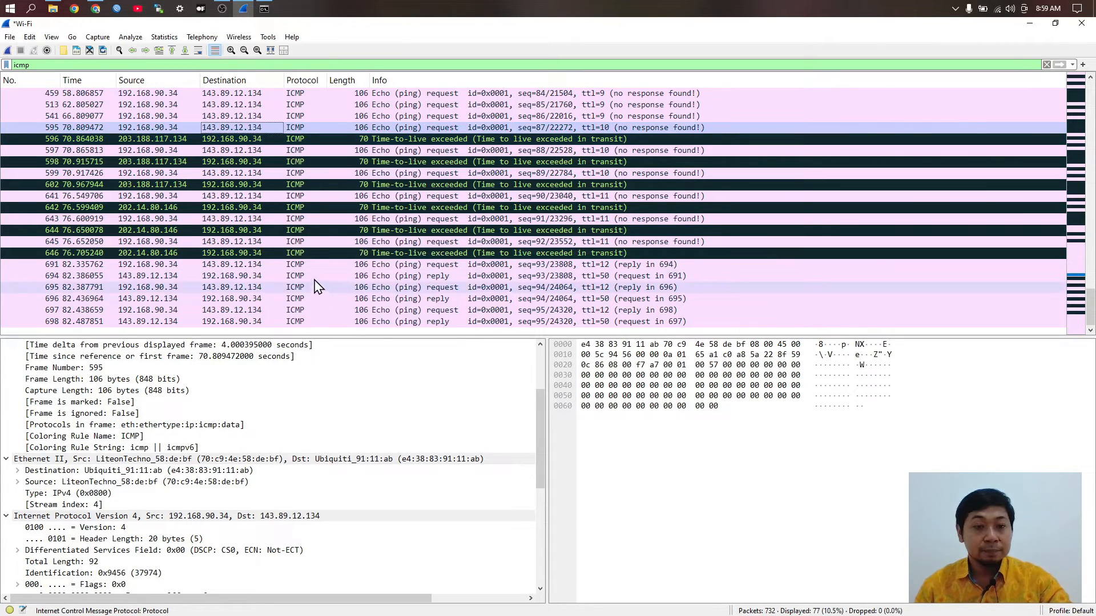
Step: Review packets 645, 691, 697 and 698, then recheck 598 and echo request 595
left_click(299, 242)
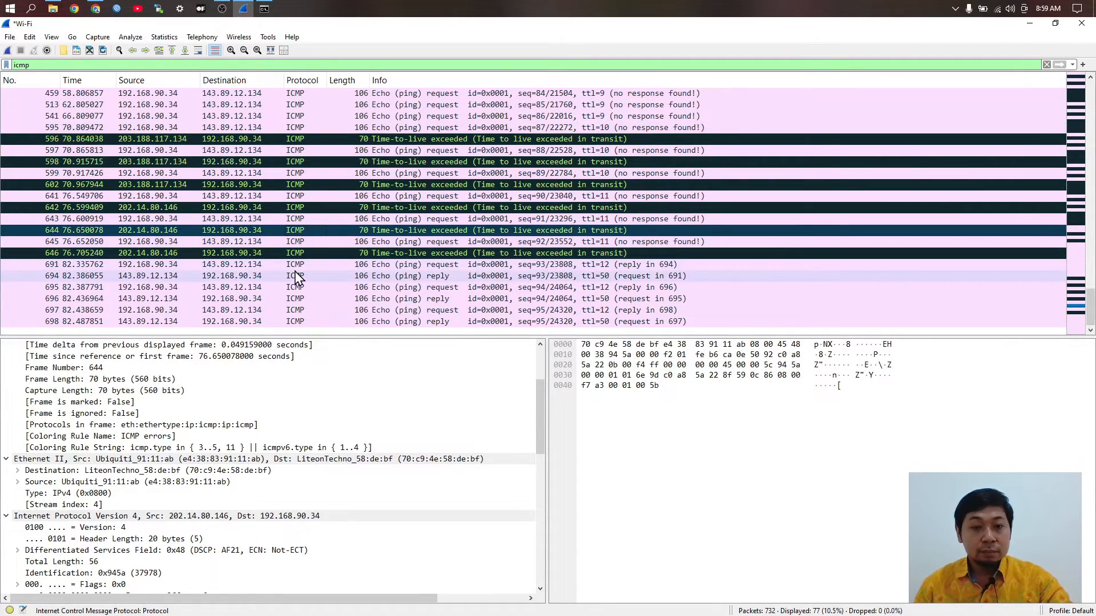
left_click(274, 265)
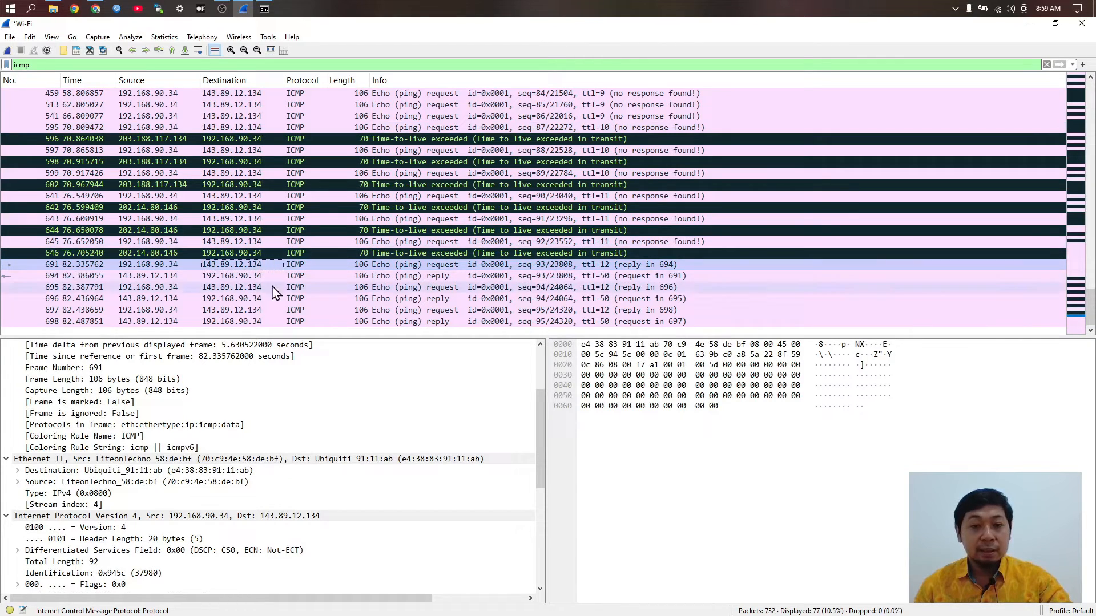
left_click(294, 311)
left_click(238, 322)
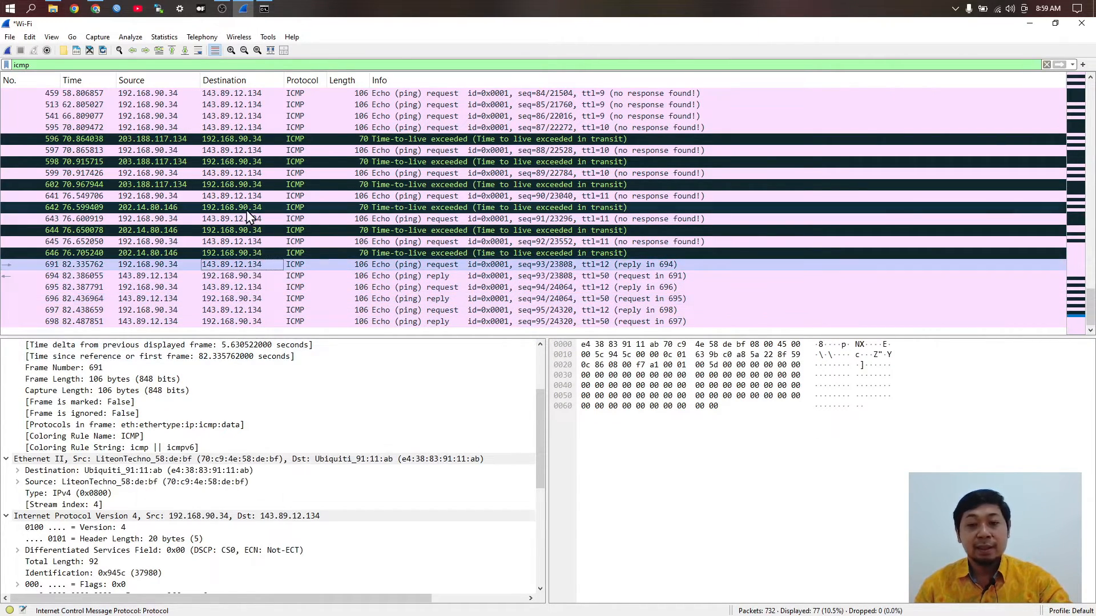
left_click(242, 162)
left_click(228, 127)
scroll(249, 234, "up", 3)
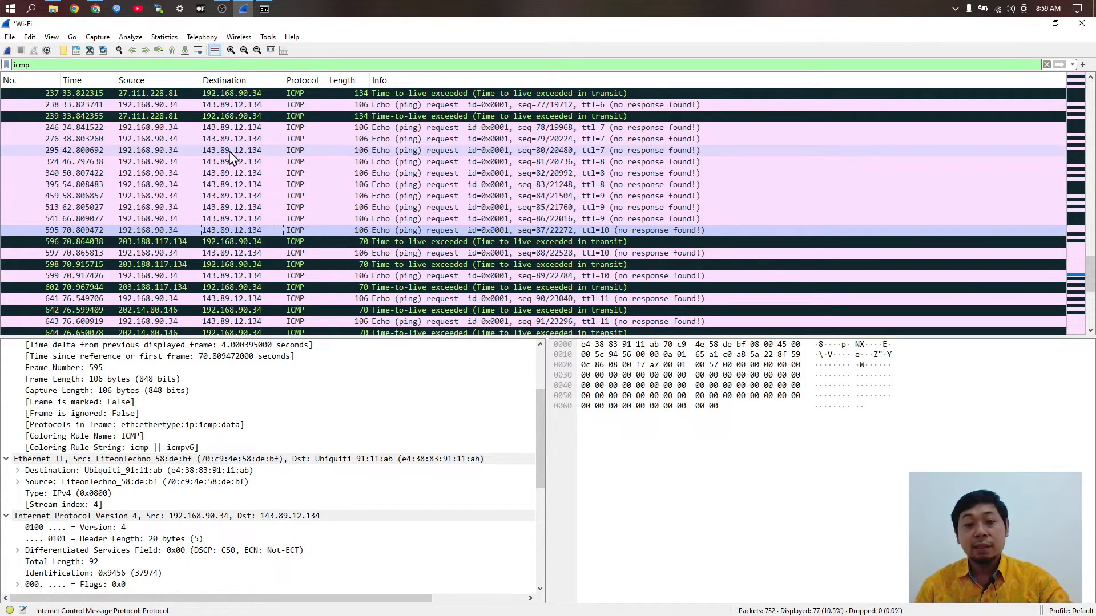
left_click(96, 9)
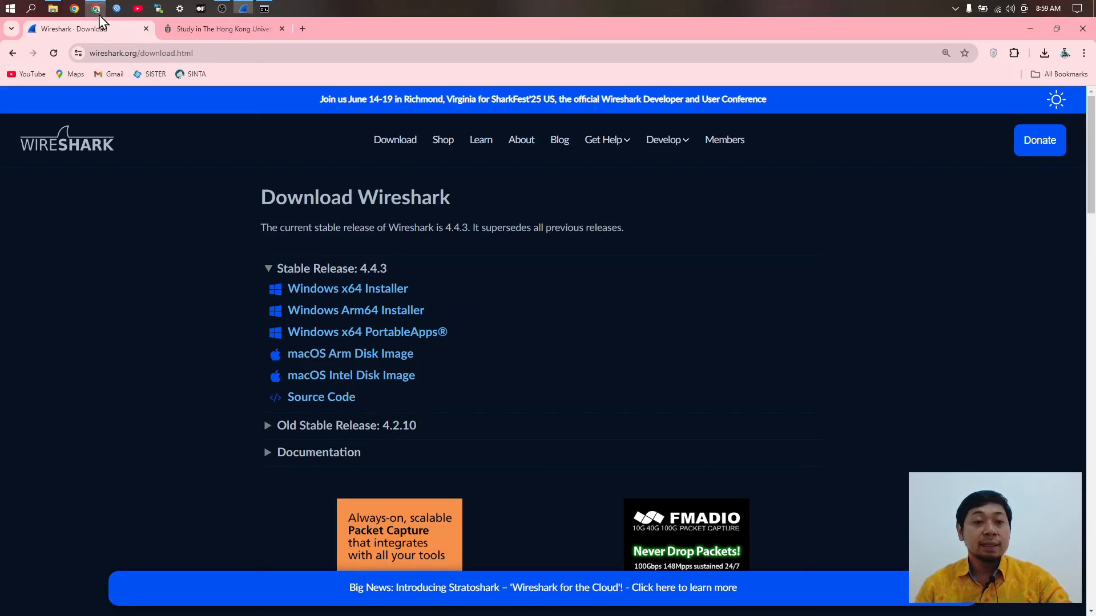
Step: Load tryhackme.com/r/room/h4cked and scroll through its Task 1 questions
left_click(225, 54)
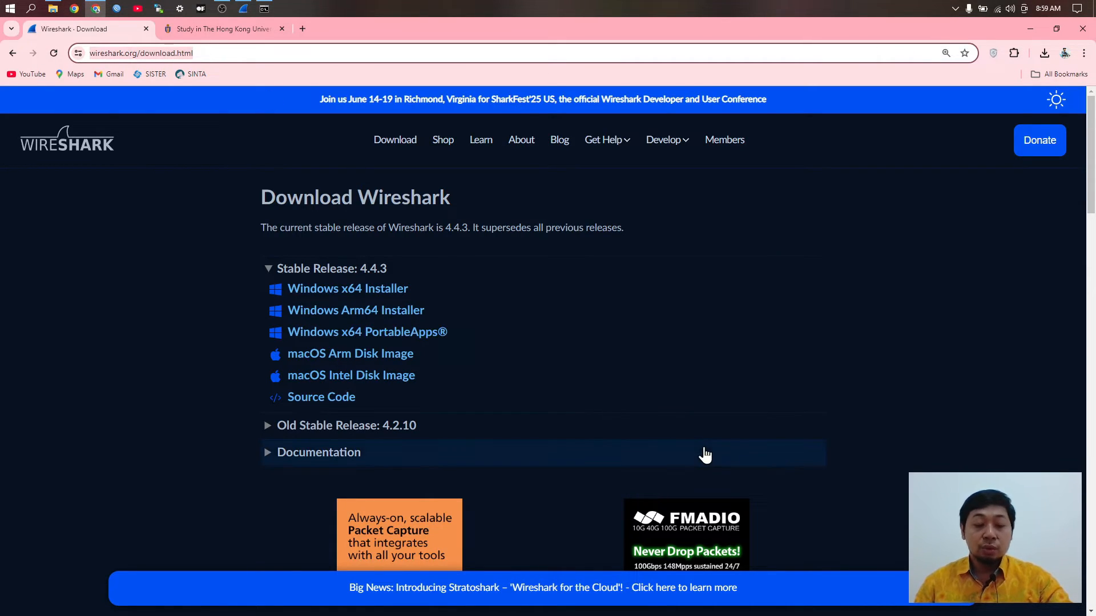
type("try")
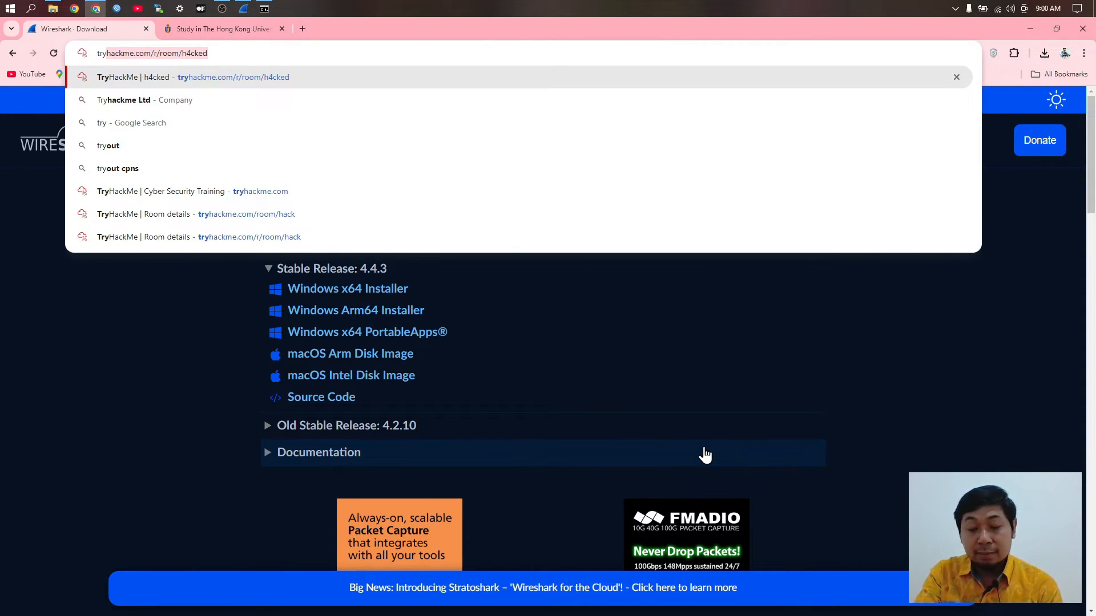
key("Return")
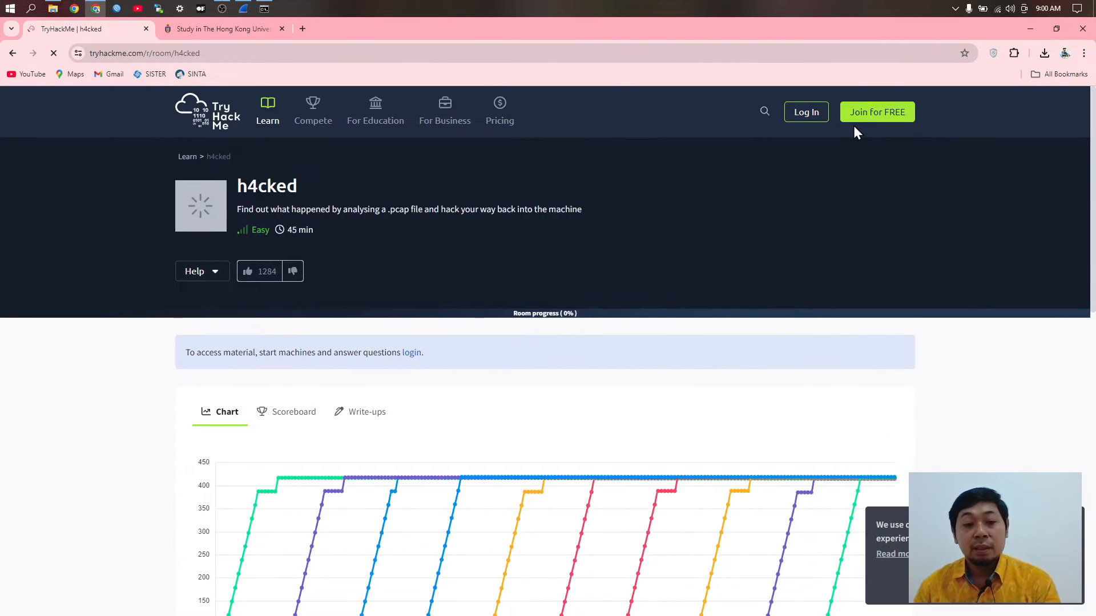
scroll(814, 362, "down", 5)
scroll(845, 434, "down", 7)
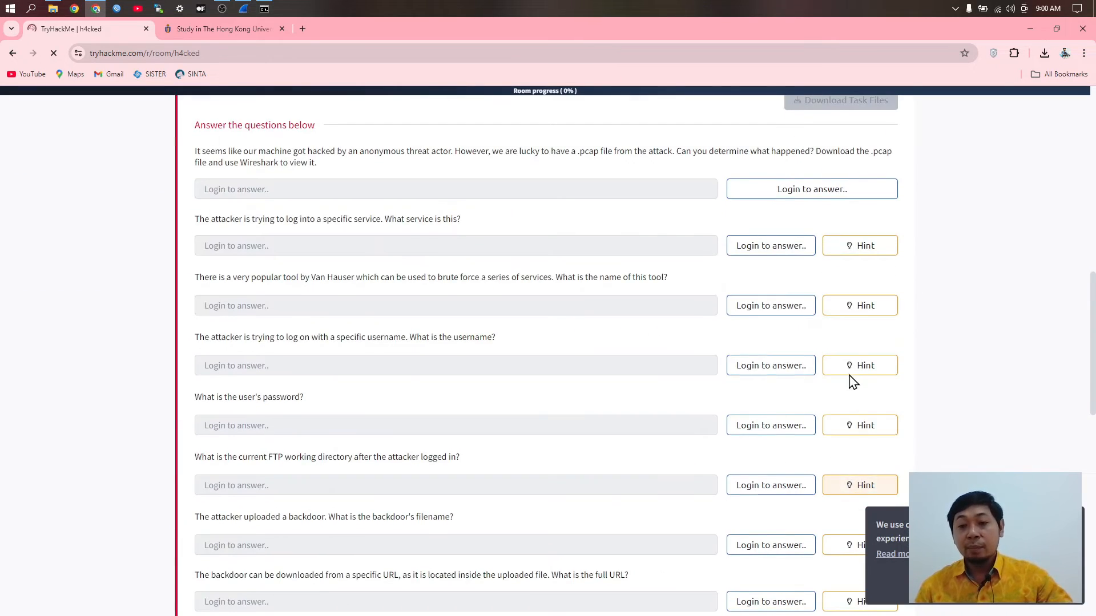
scroll(859, 353, "up", 2)
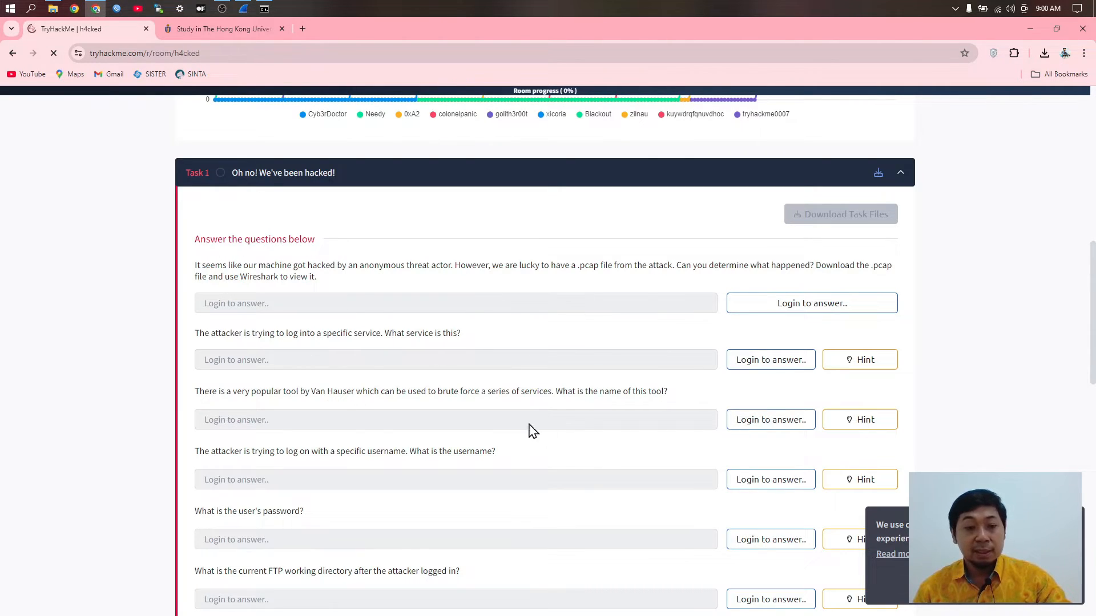
scroll(639, 354, "up", 2)
scroll(651, 332, "up", 8)
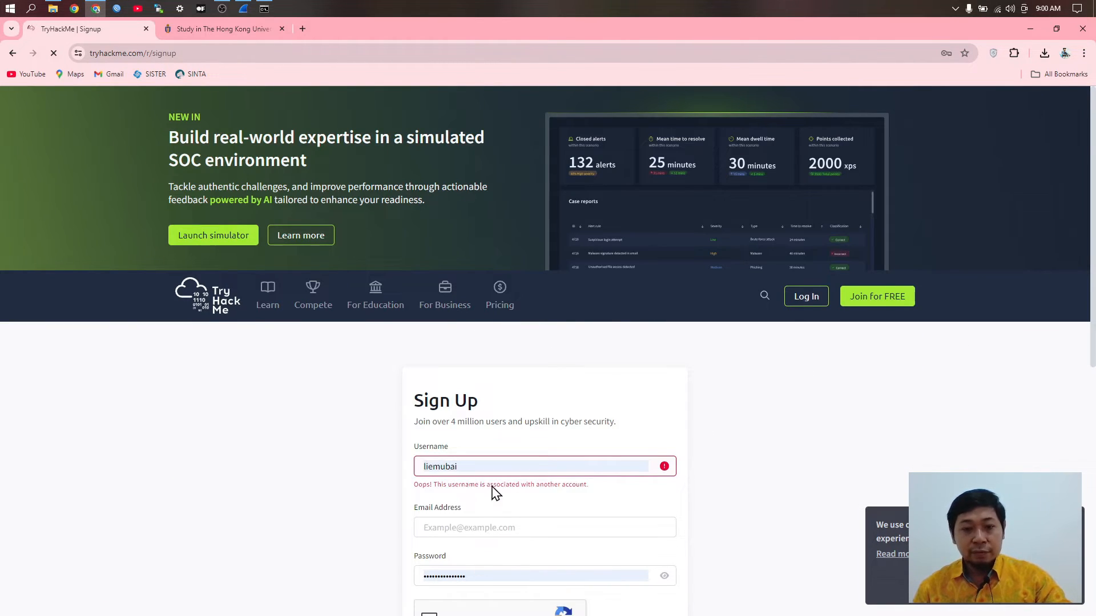
Step: Enter a username and the e-mail address in the TryHackMe sign-up form
scroll(495, 497, "down", 4)
left_click_drag(489, 244, 378, 237)
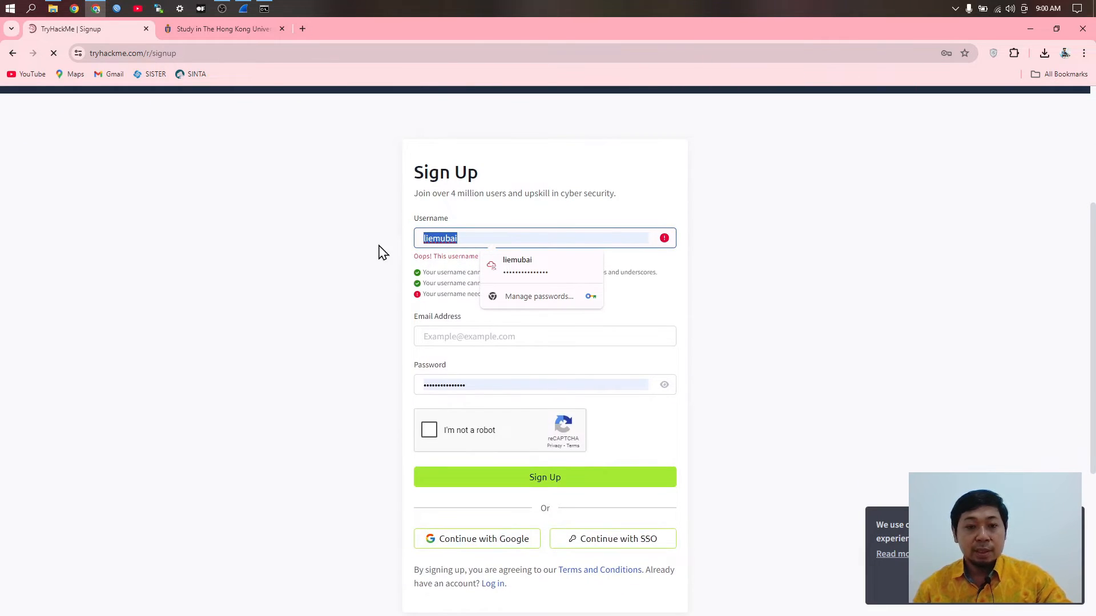
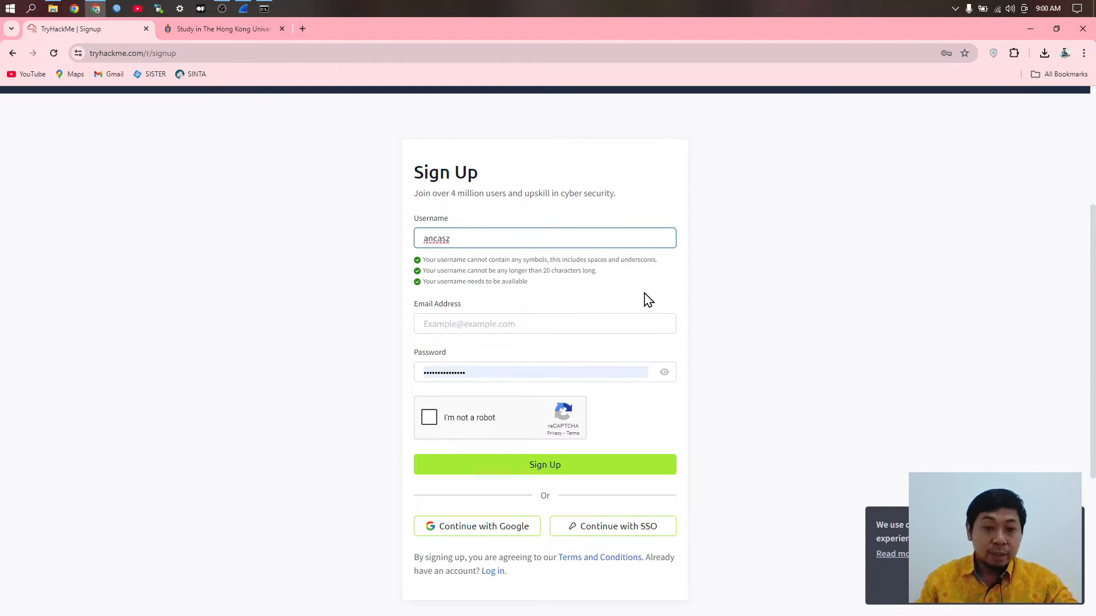
left_click(511, 323)
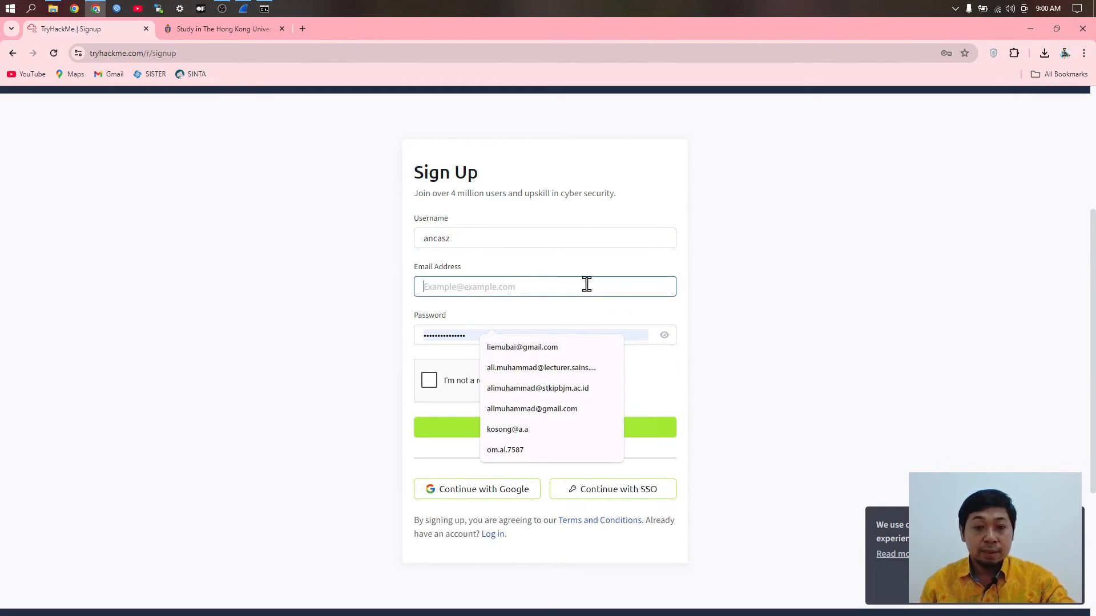
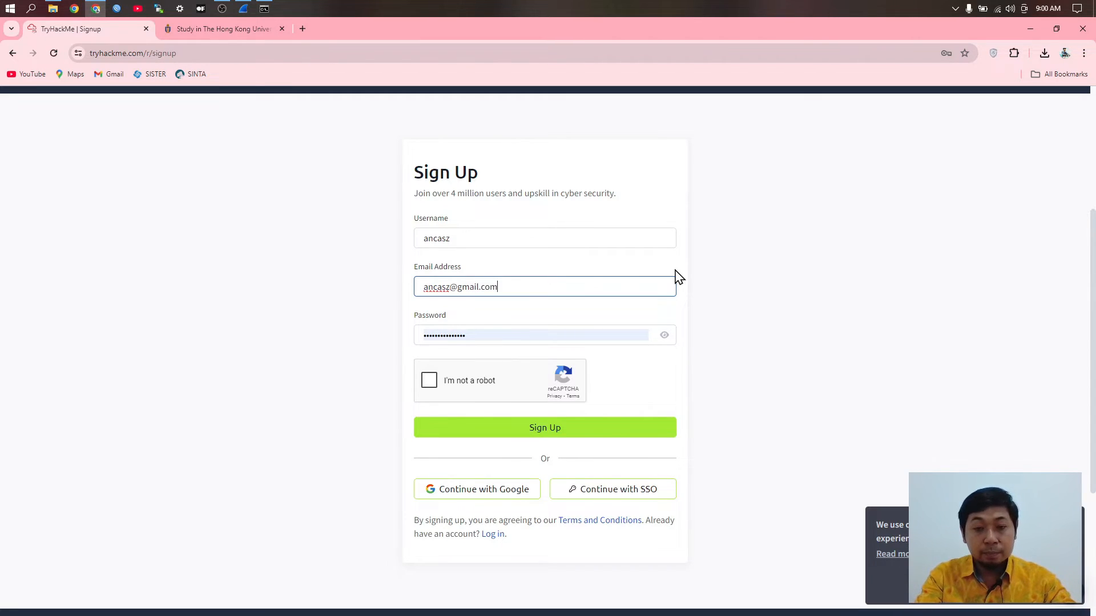
key("Tab")
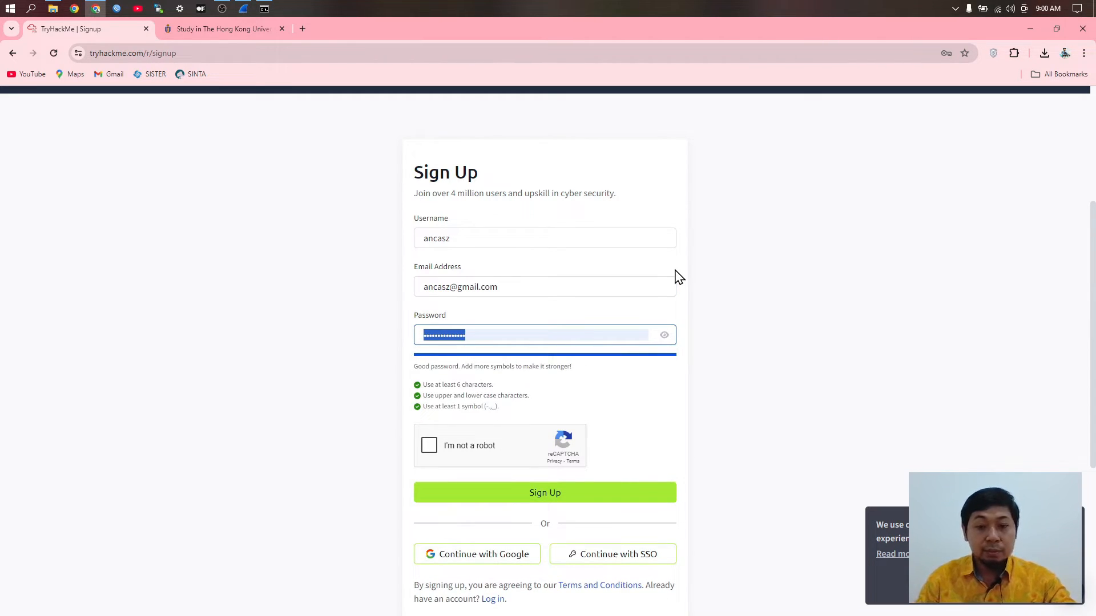
Step: Correct the password, pass the not-a-robot check, and submit the sign-up form
left_click(664, 338)
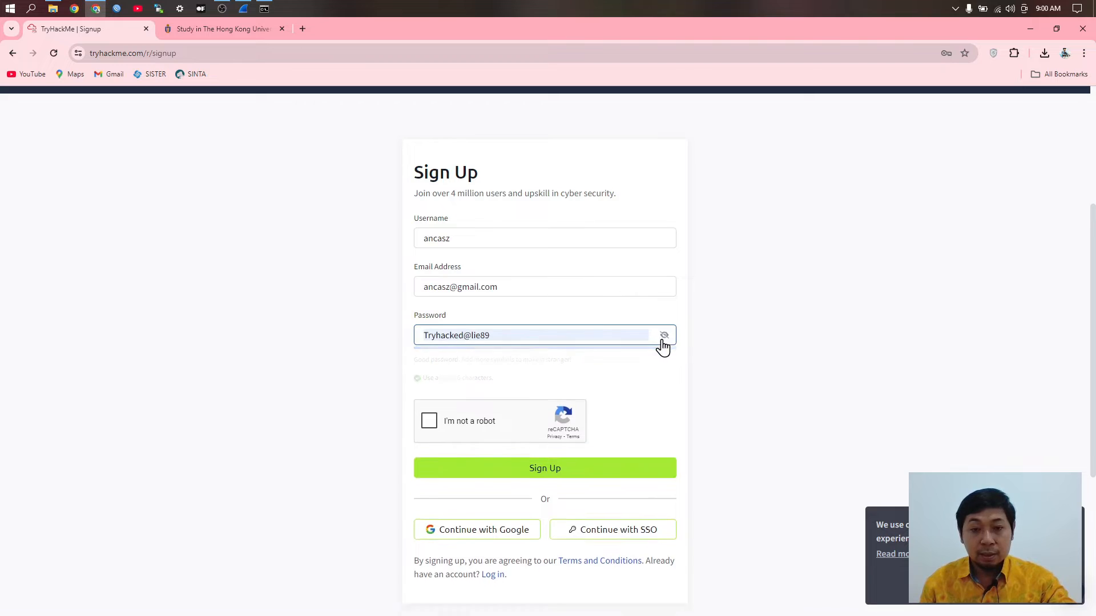
left_click_drag(480, 338, 474, 335)
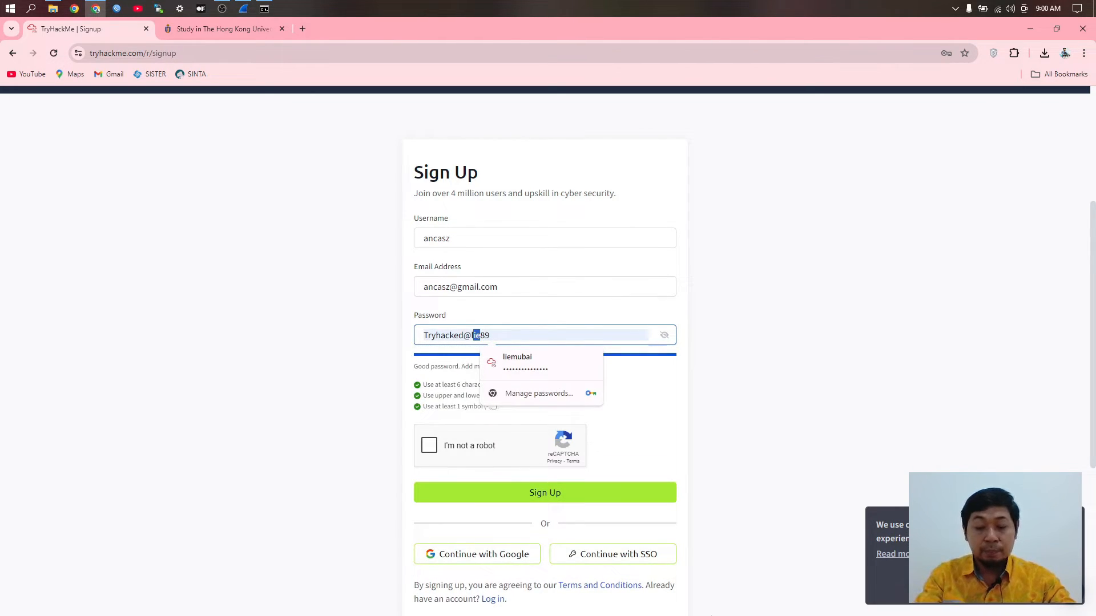
key("BackSpace")
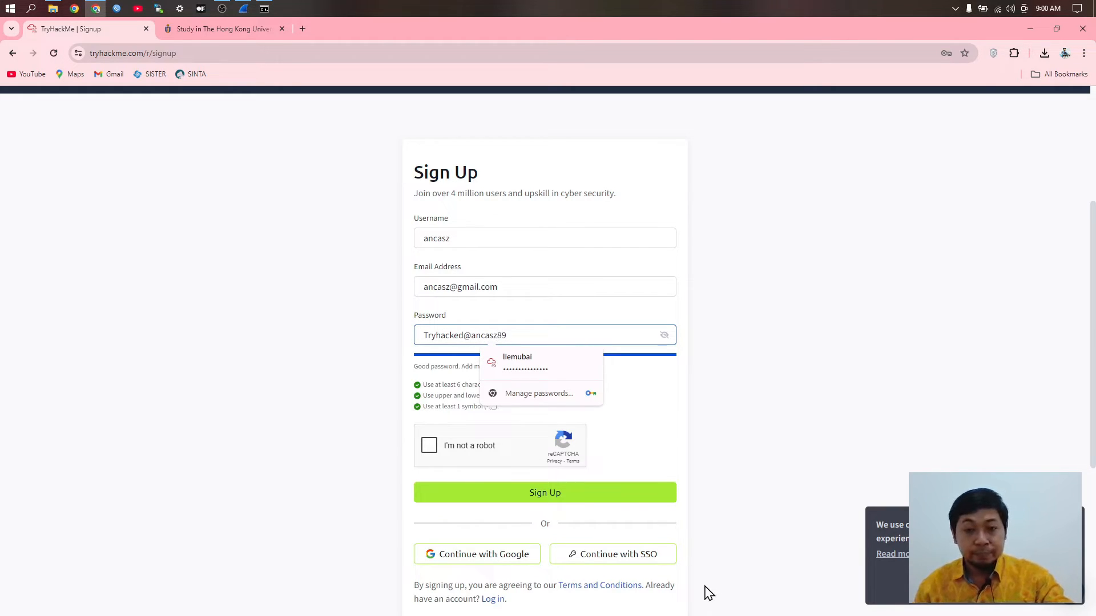
left_click_drag(554, 335, 371, 323)
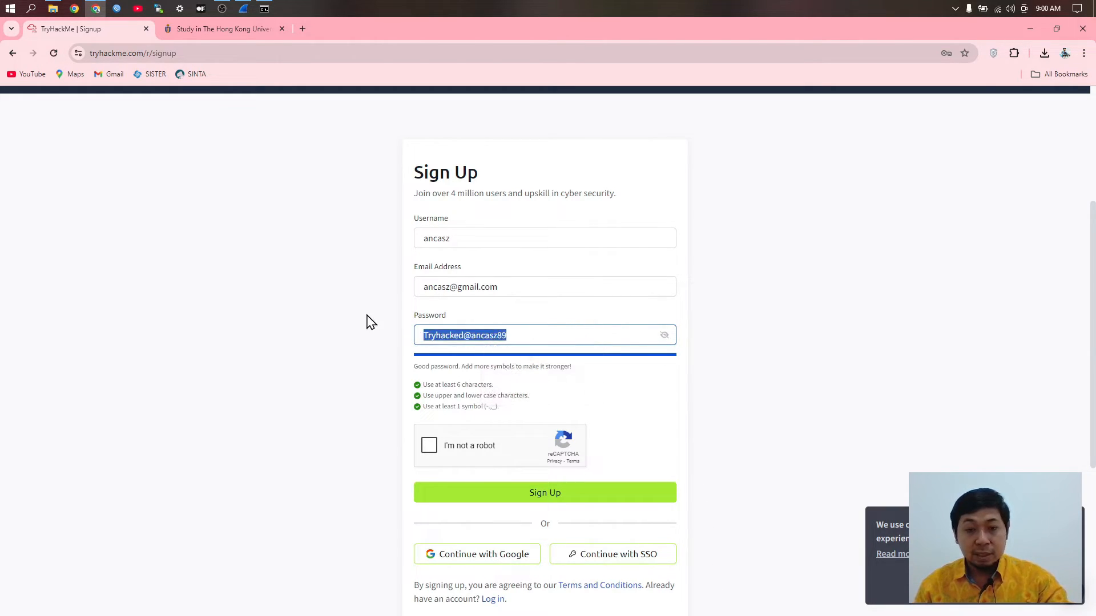
left_click(428, 446)
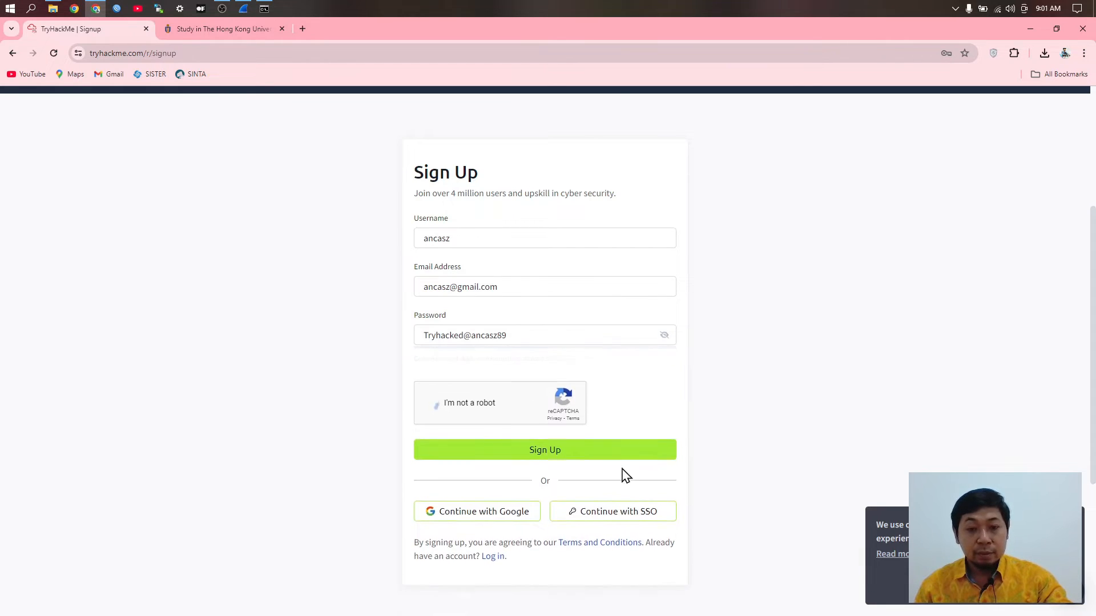
left_click(586, 437)
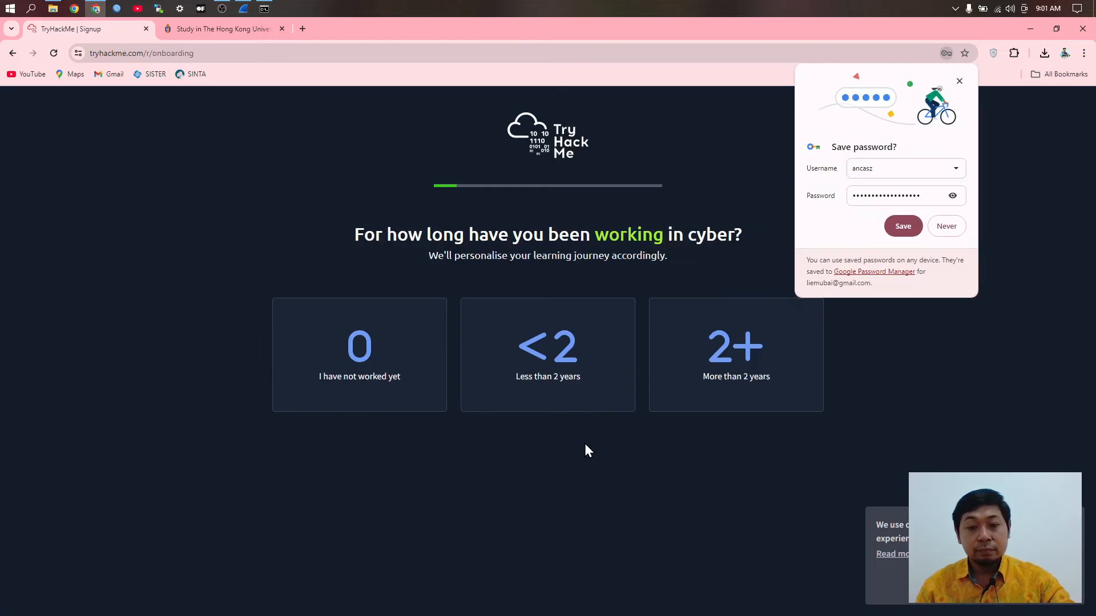
Step: Save the password in Chrome; answer <2 years, Security Engineering, practitioner, 5-10, Google or Bing search
left_click(903, 226)
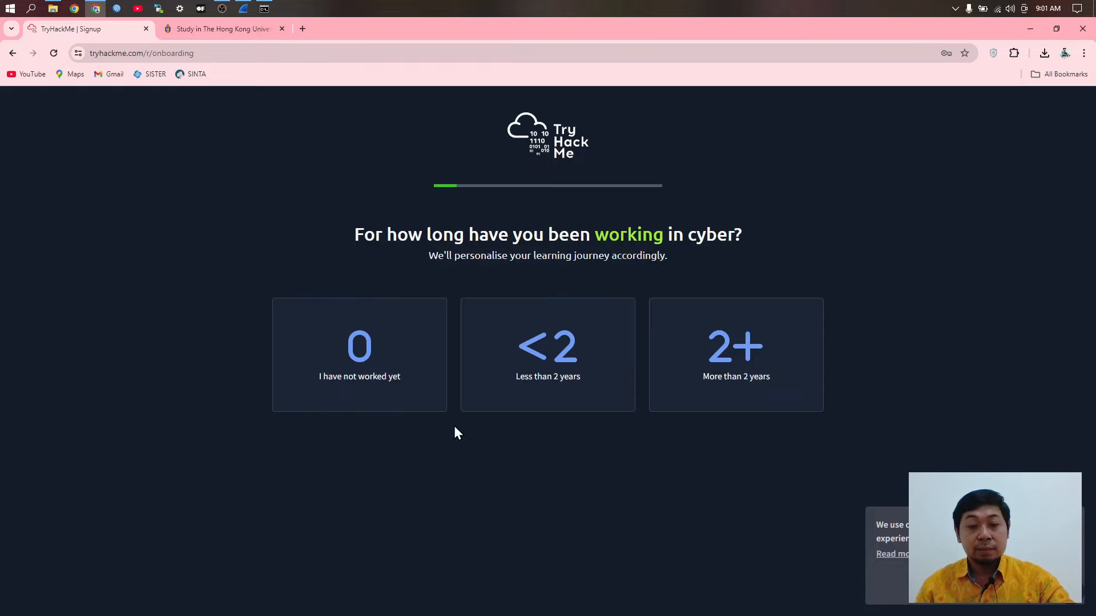
left_click(565, 359)
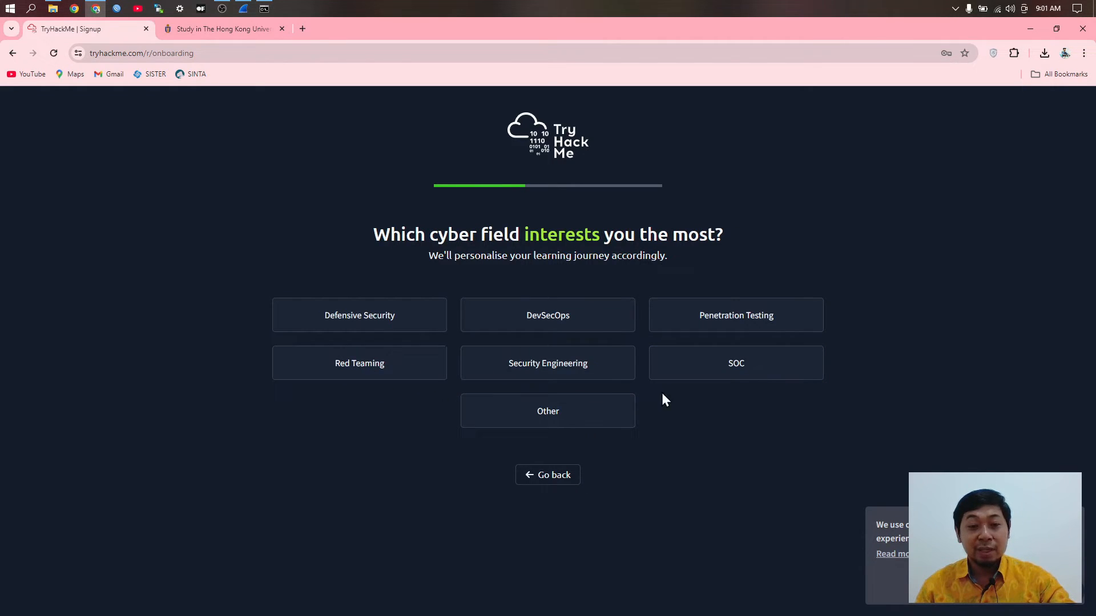
left_click(537, 371)
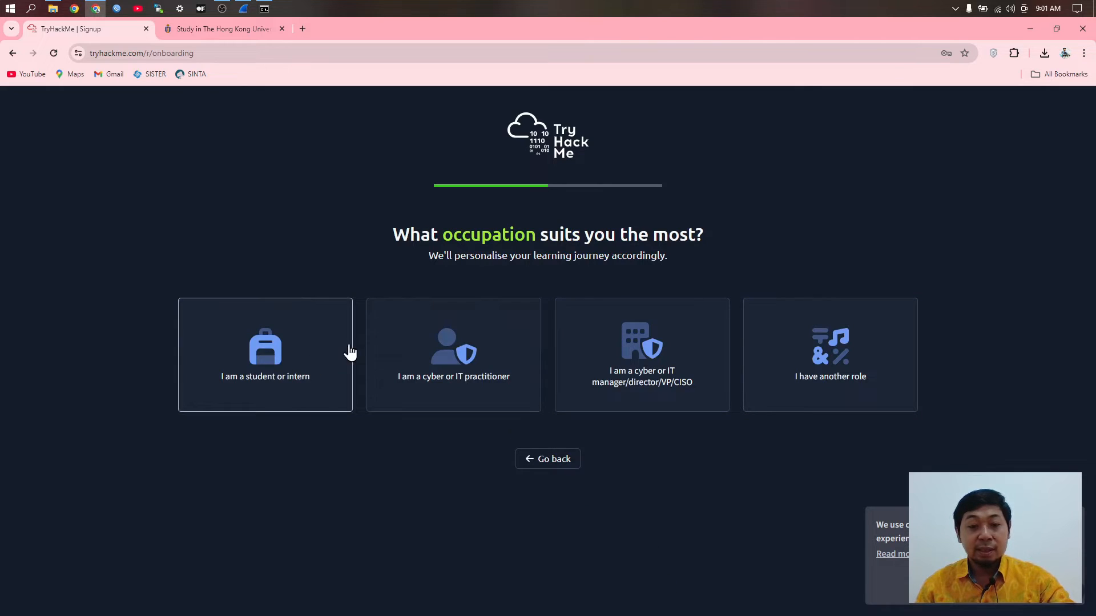
left_click(461, 377)
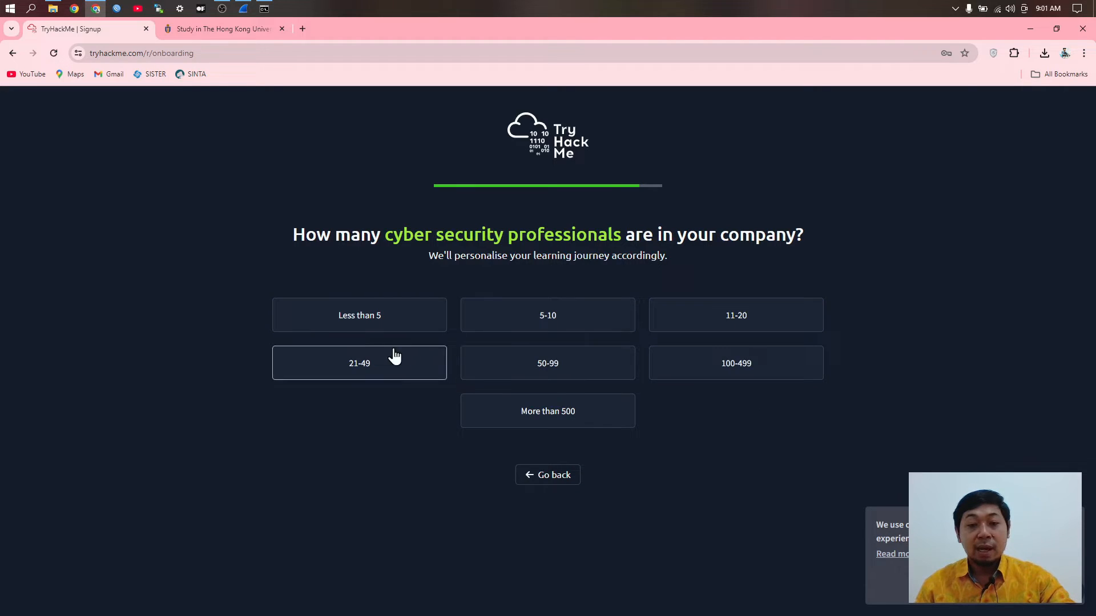
left_click(563, 320)
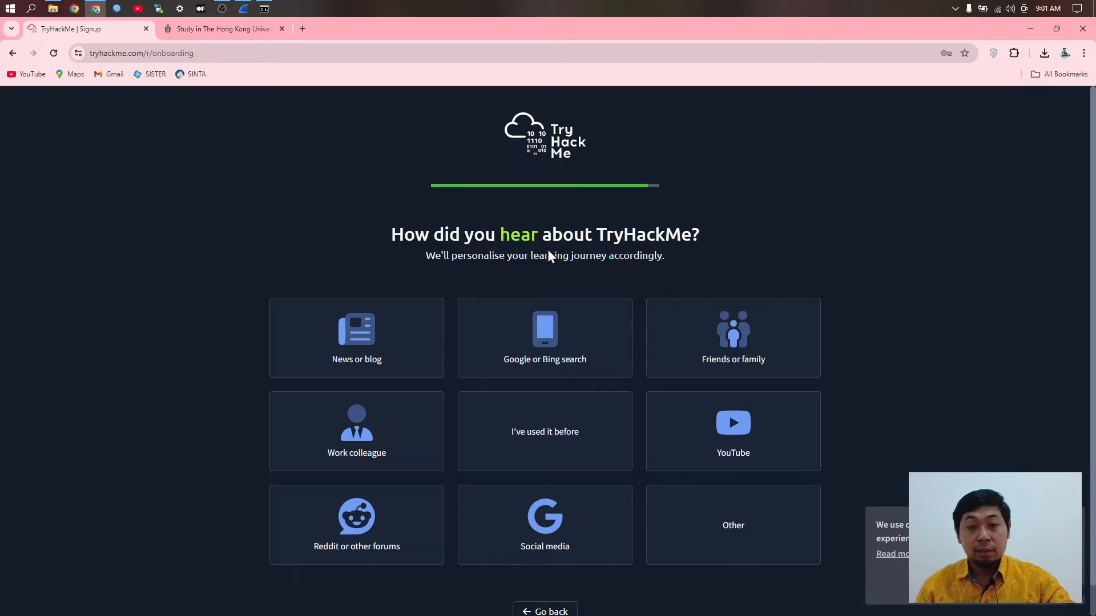
scroll(618, 291, "down", 1)
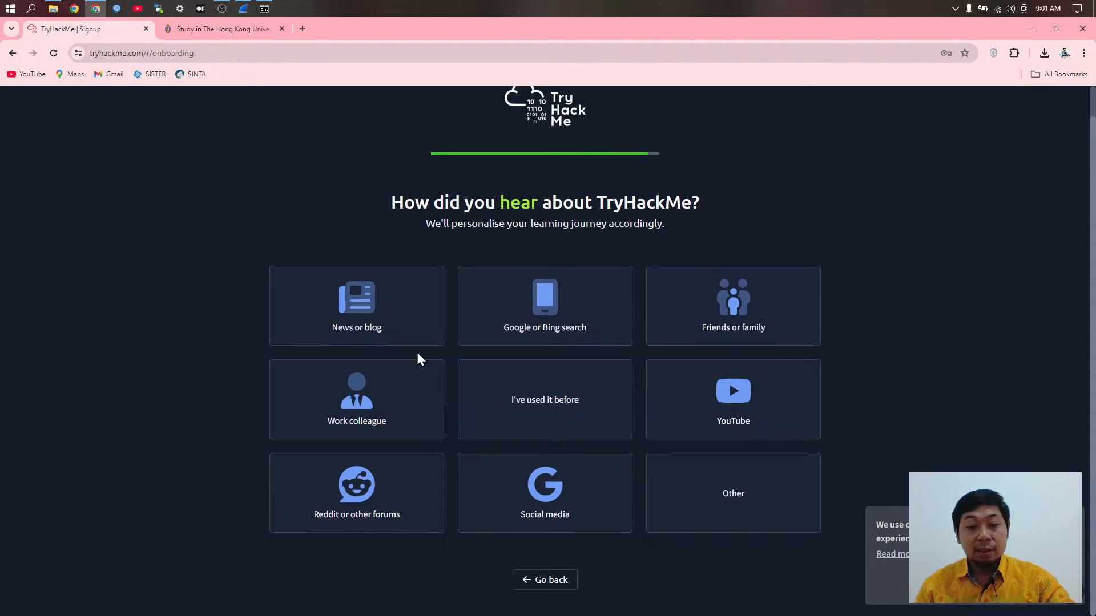
left_click(553, 318)
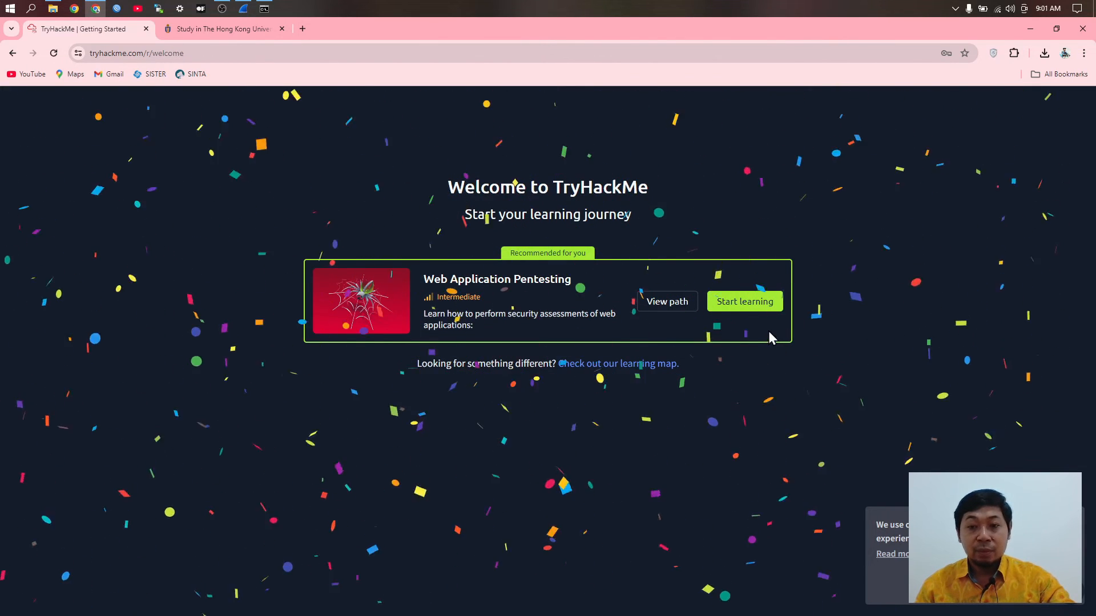
Step: Start the Web Application Pentesting path, landing in Enumeration & Brute Force at 0% progress
left_click(742, 302)
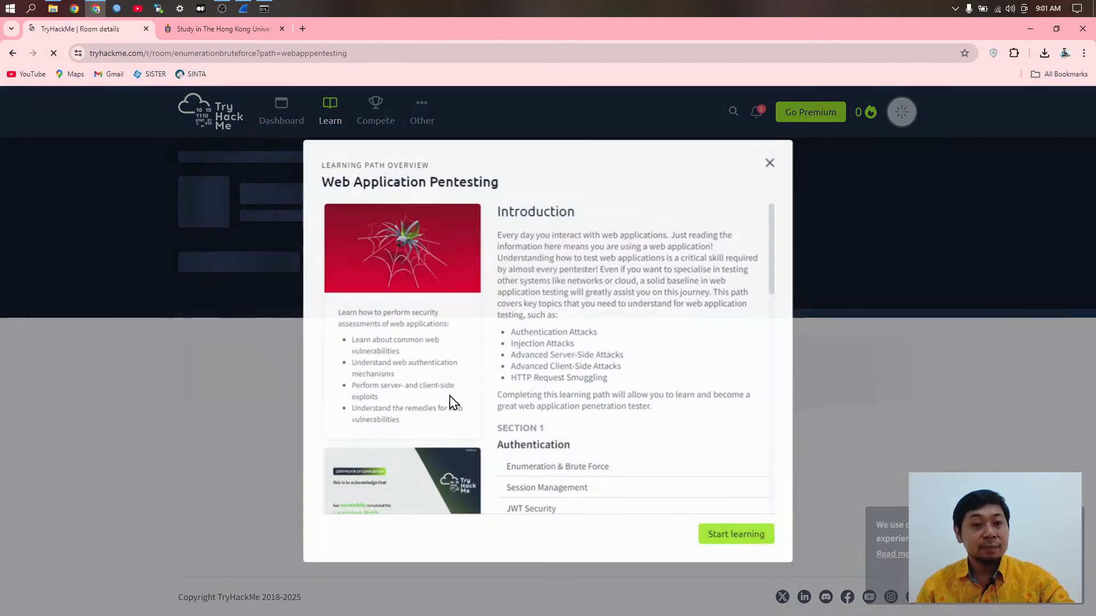
scroll(682, 468, "down", 10)
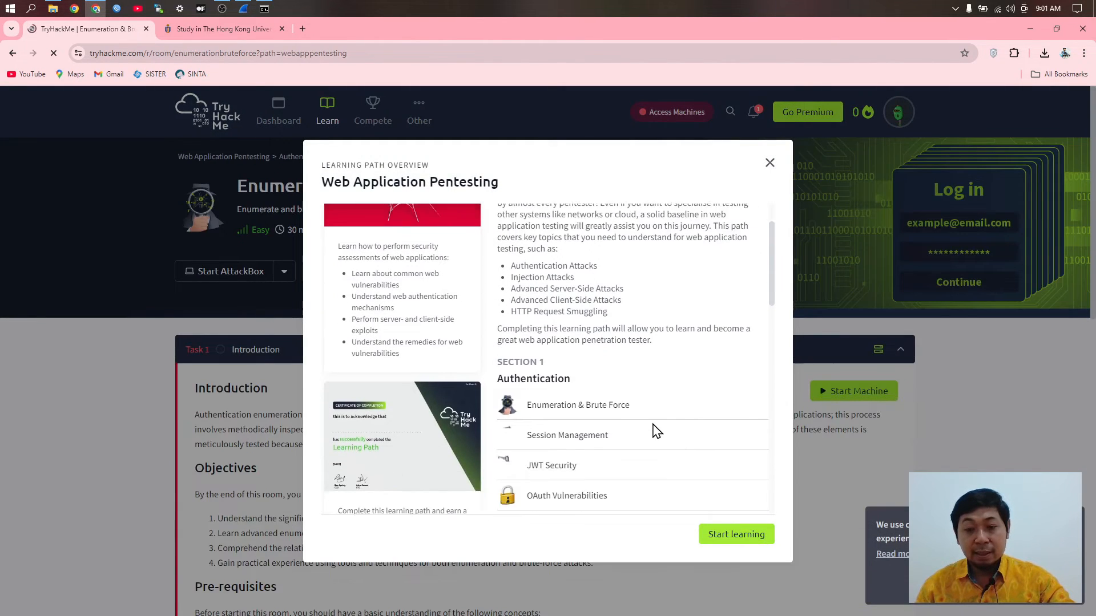
scroll(657, 462, "down", 3)
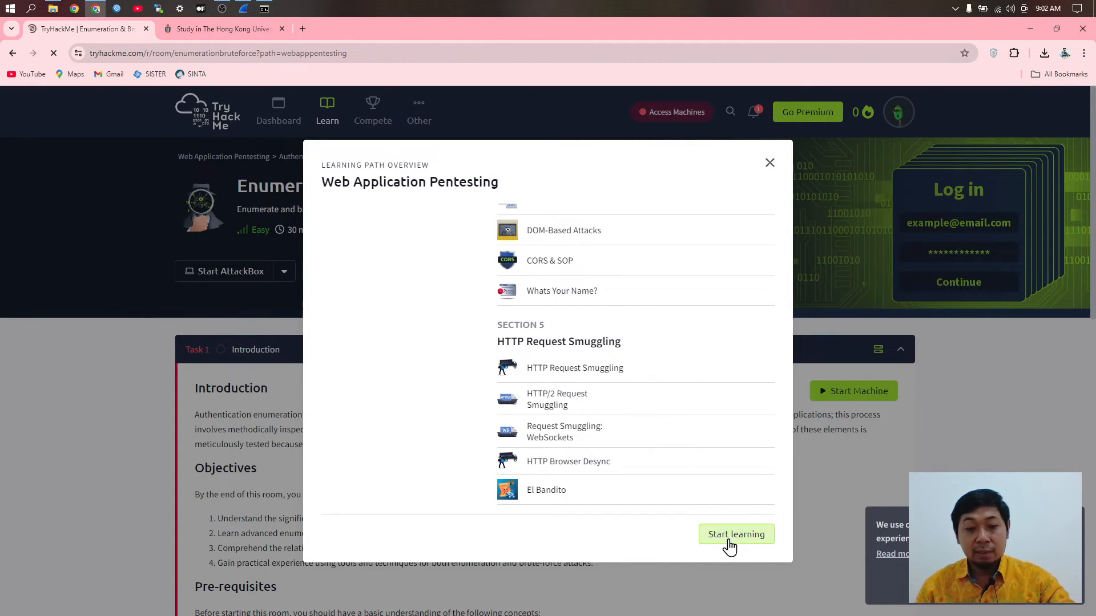
left_click(718, 536)
scroll(356, 331, "down", 6)
scroll(368, 341, "down", 5)
scroll(419, 379, "up", 10)
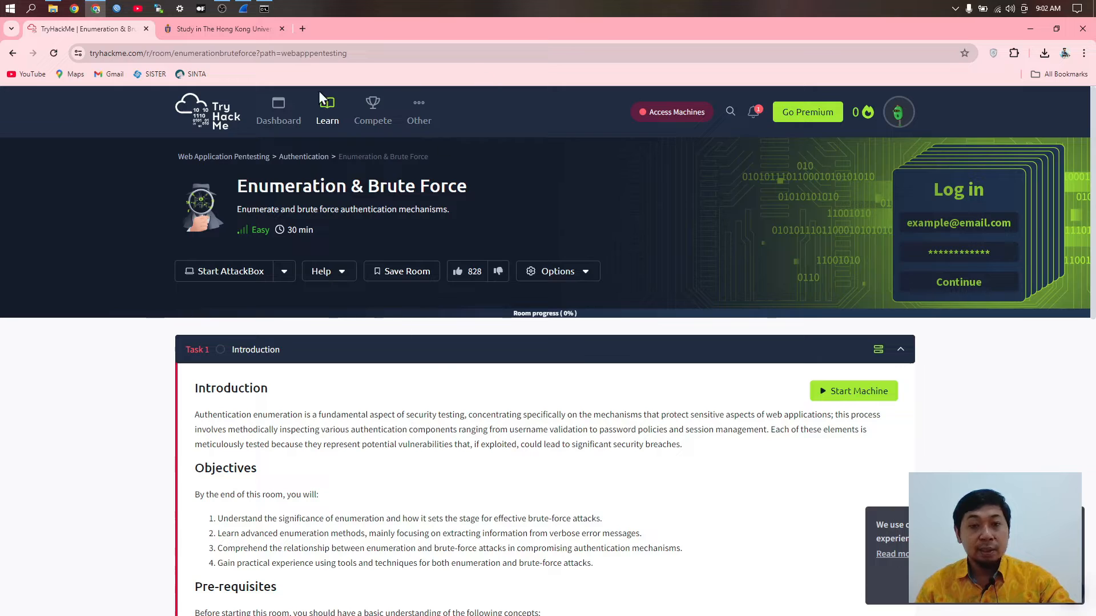
left_click_drag(374, 53, 177, 53)
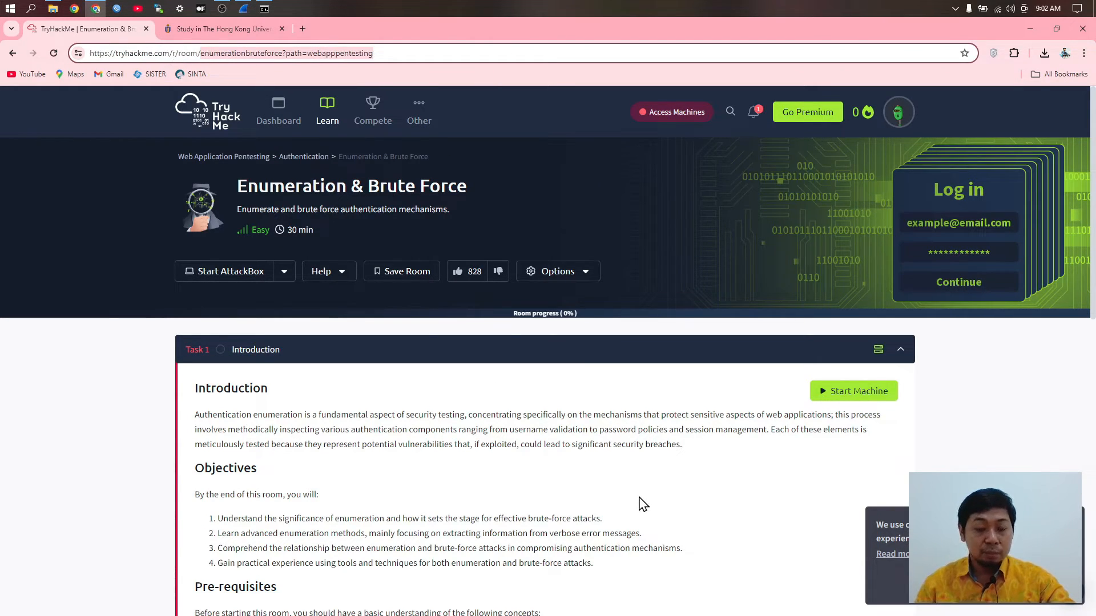
Step: Load the h4cked room URL and download its Capture_1612220005488.pcapng task file
type("https://tryhackme.com/r/room/h")
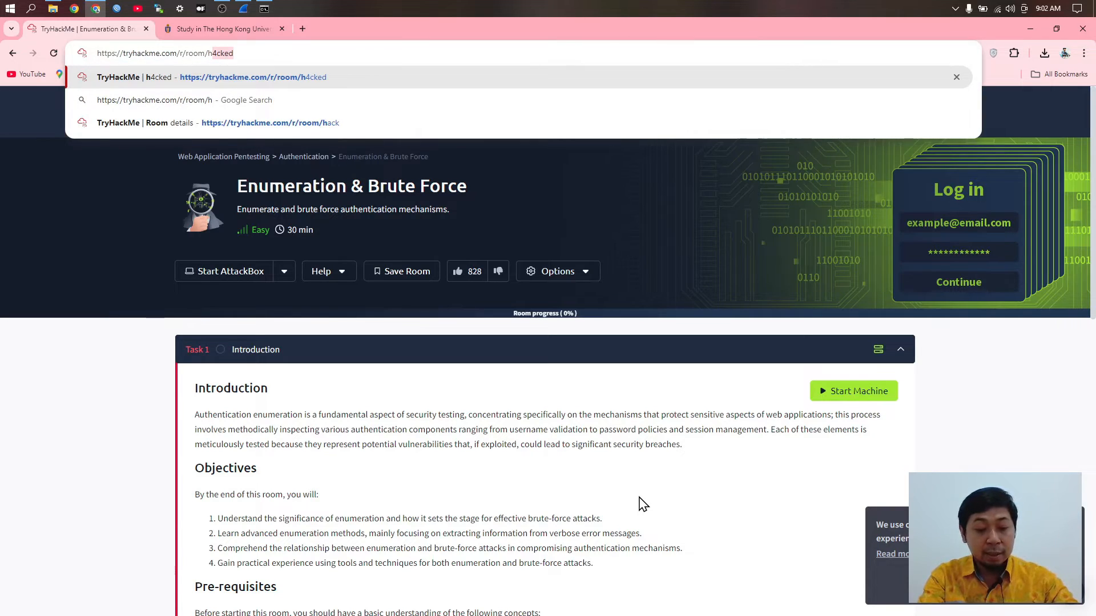
type("4ked")
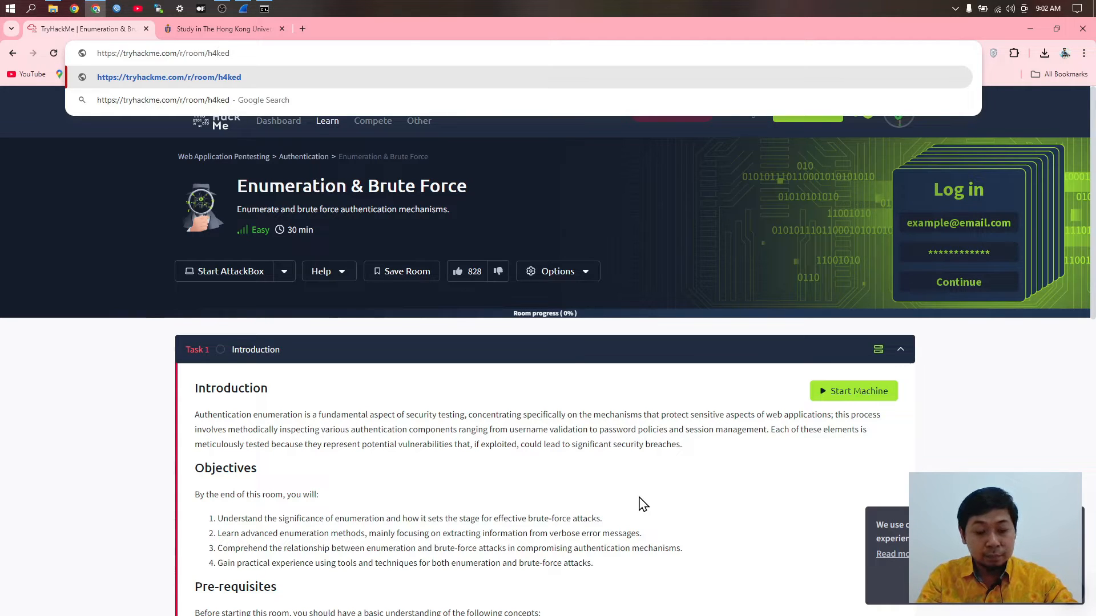
type("c")
key("Return")
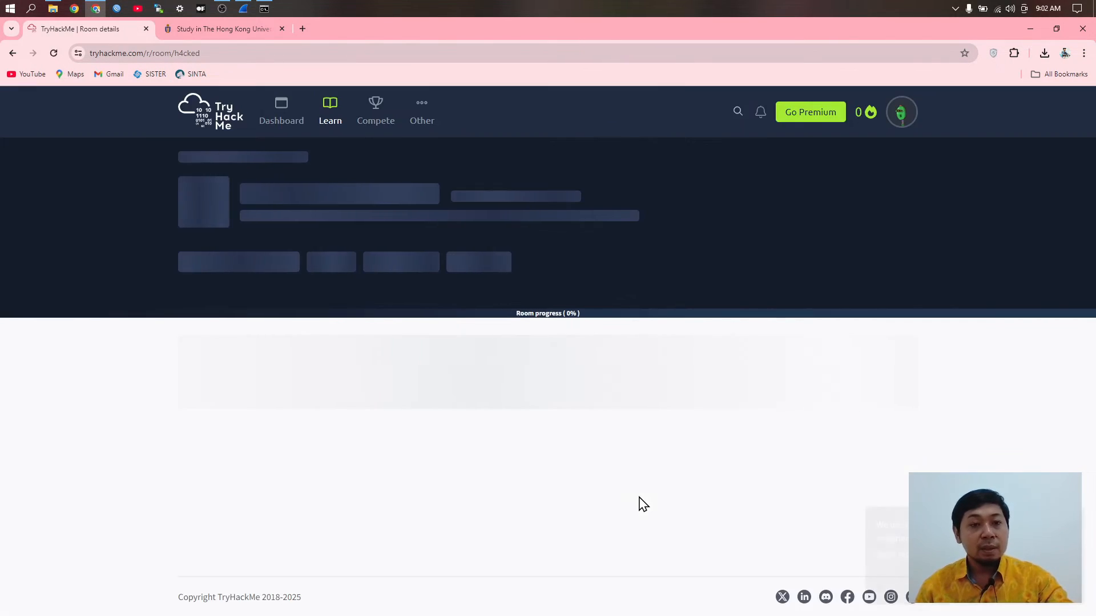
scroll(799, 361, "down", 5)
scroll(800, 361, "down", 1)
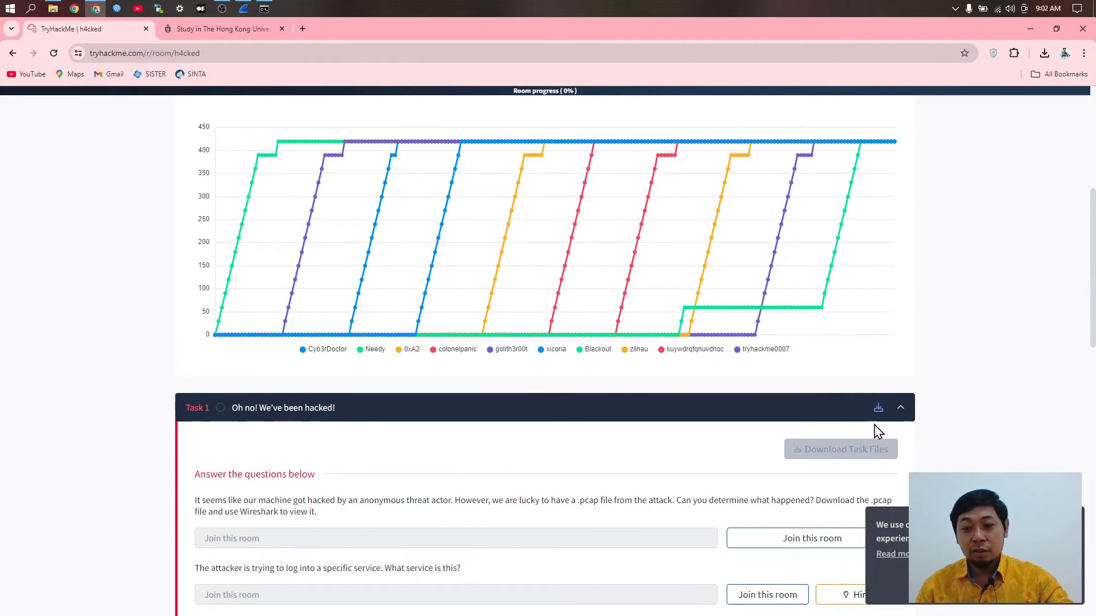
scroll(834, 439, "up", 3)
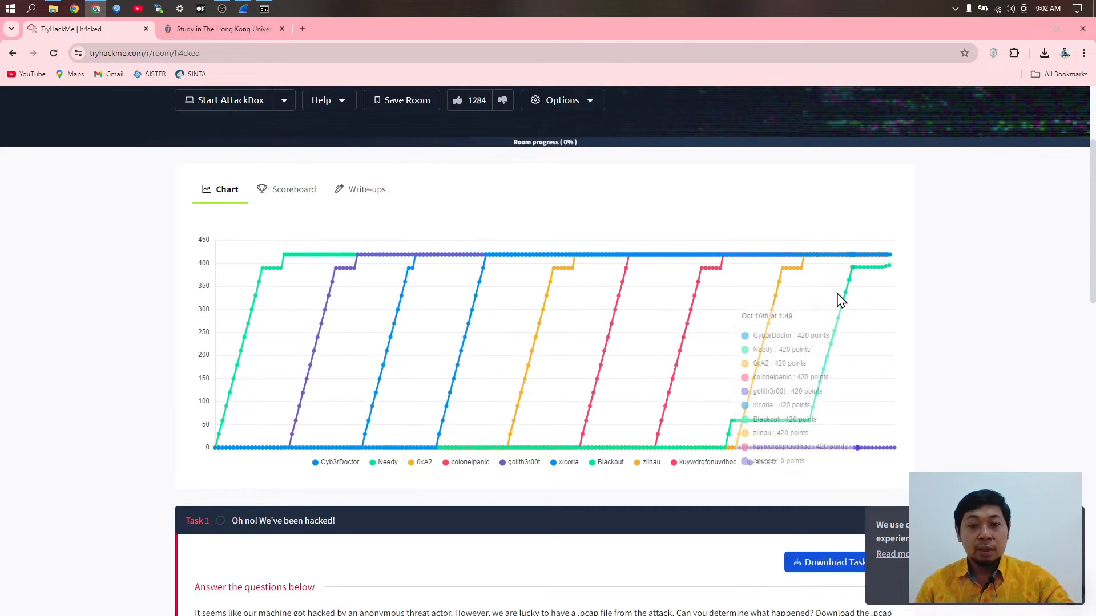
scroll(909, 333, "down", 4)
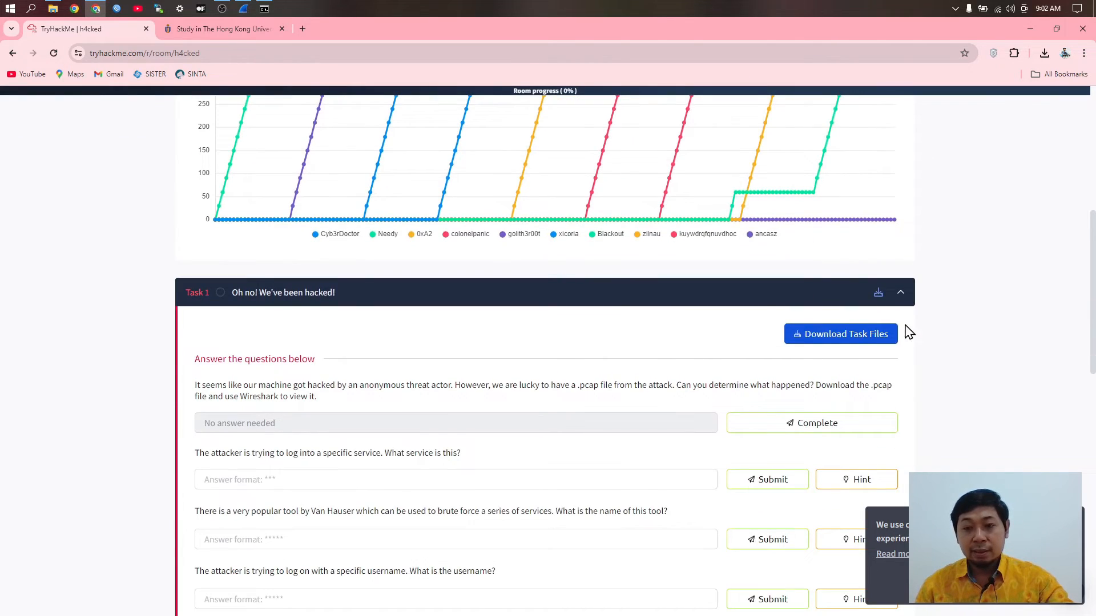
left_click(842, 337)
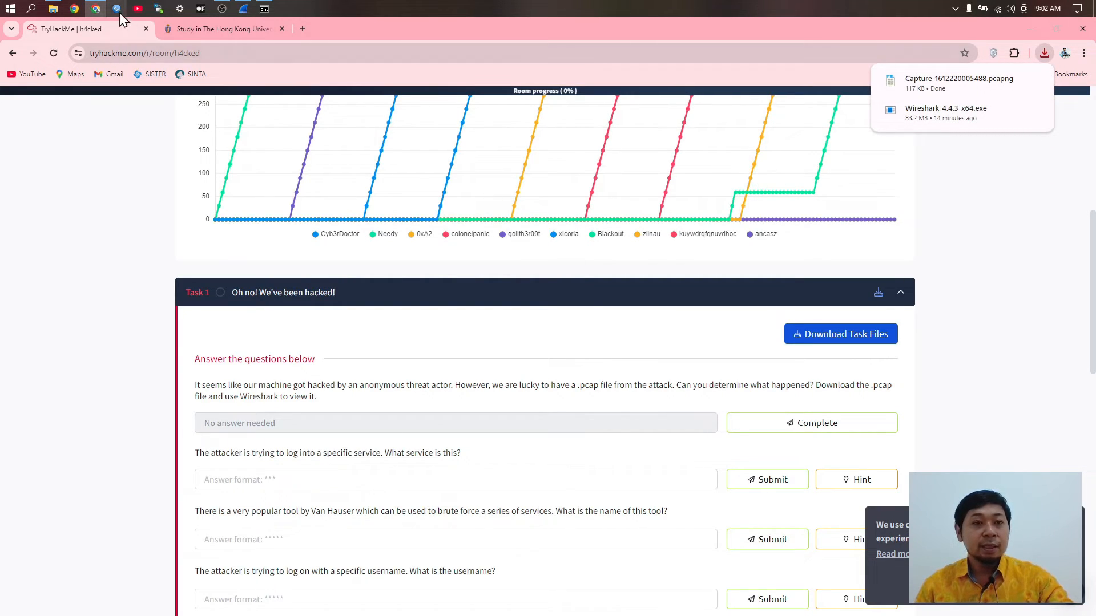
left_click(243, 8)
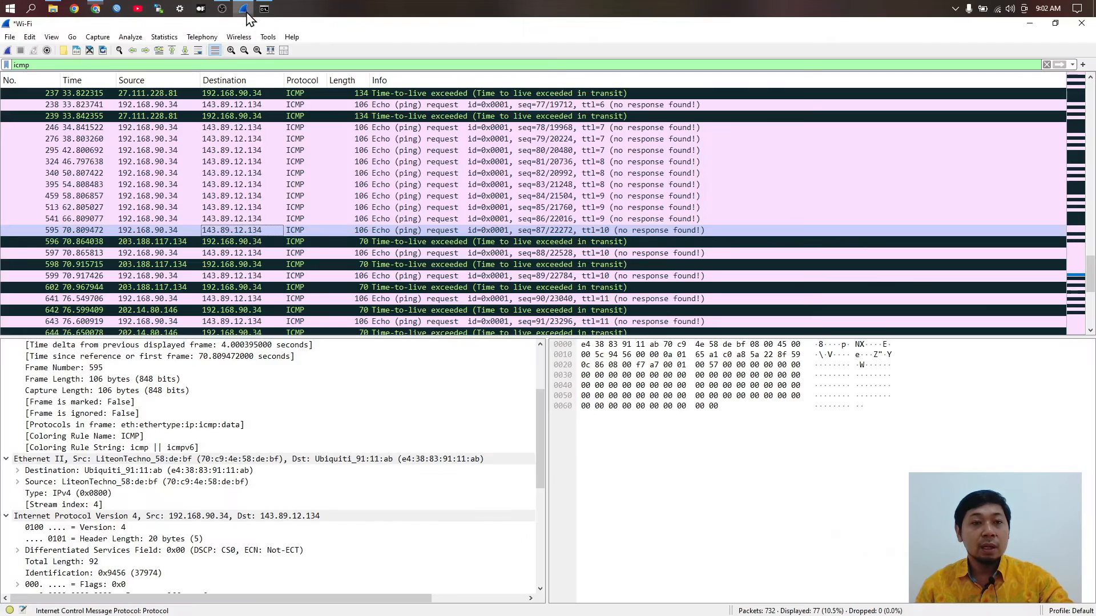
Step: Start File > Open and browse to C:\Users\User\Downloads
left_click(11, 38)
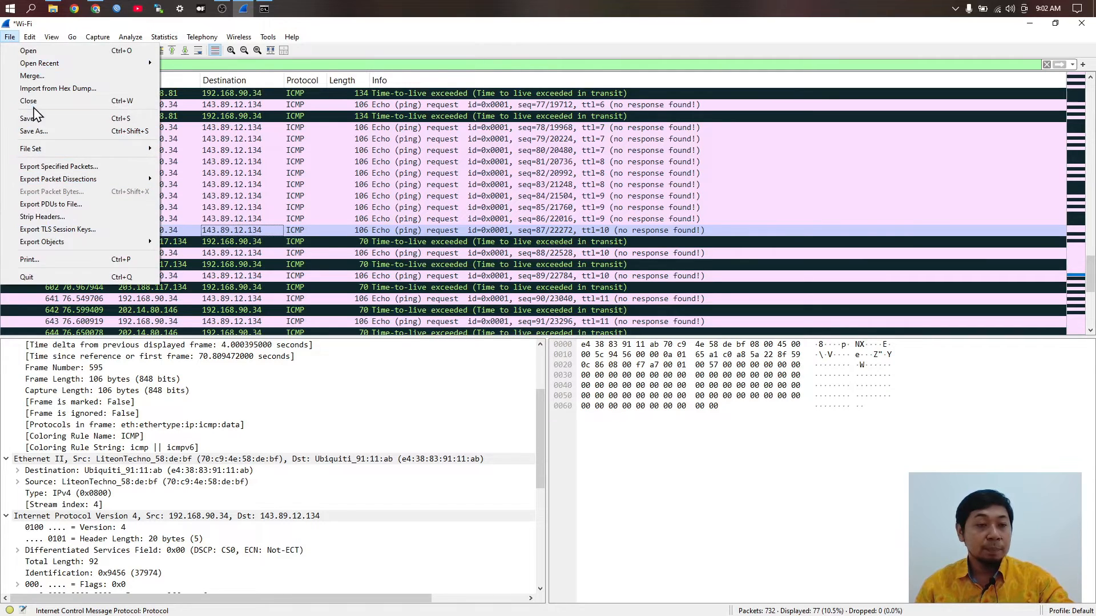
left_click(28, 51)
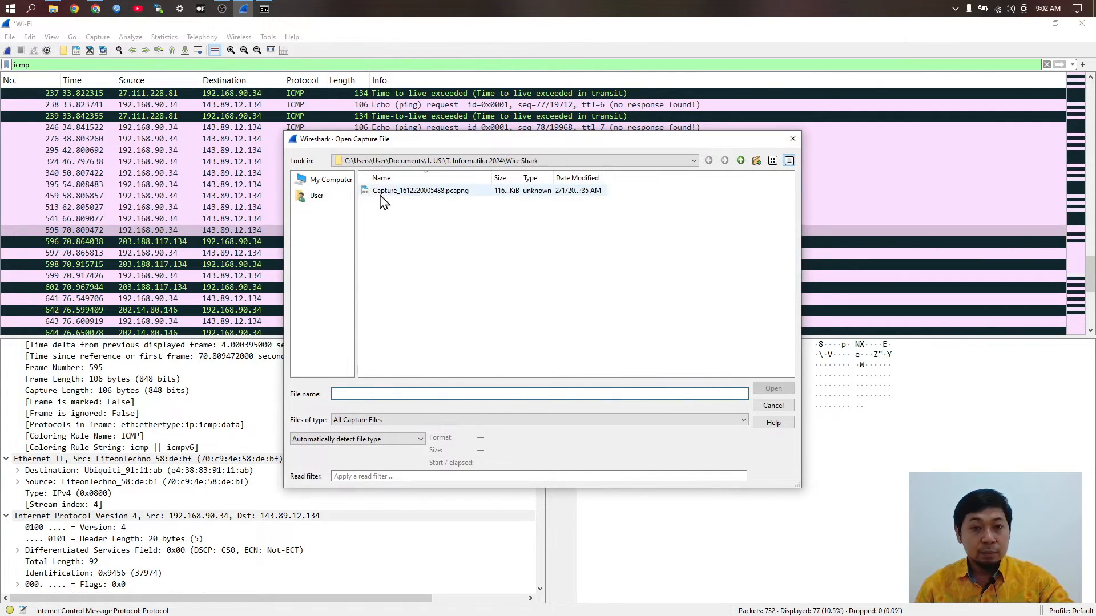
left_click(309, 179)
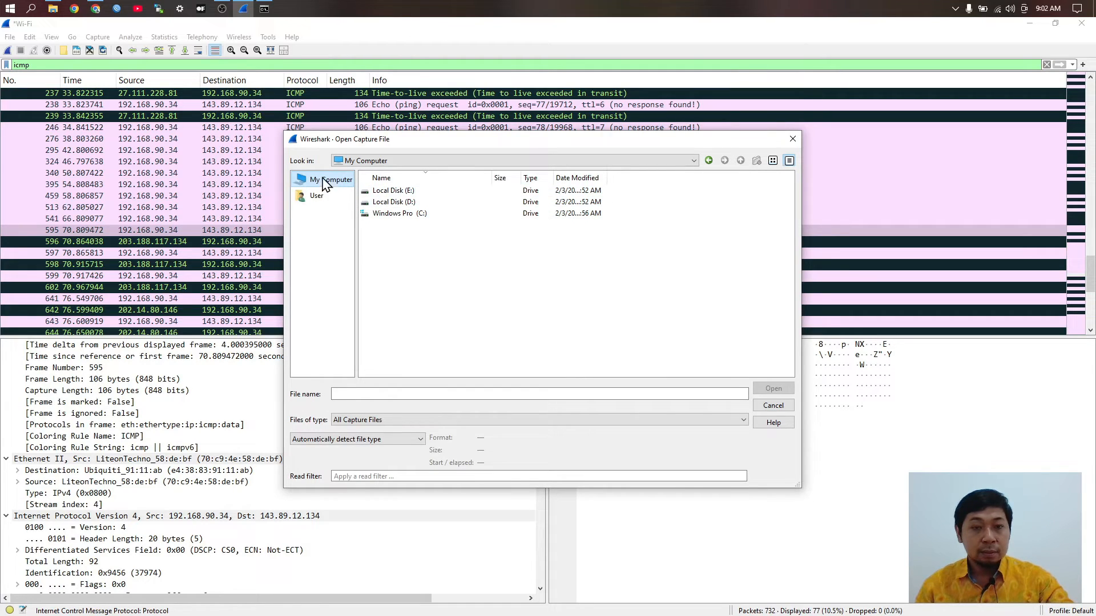
double_click(411, 217)
scroll(399, 317, "down", 3)
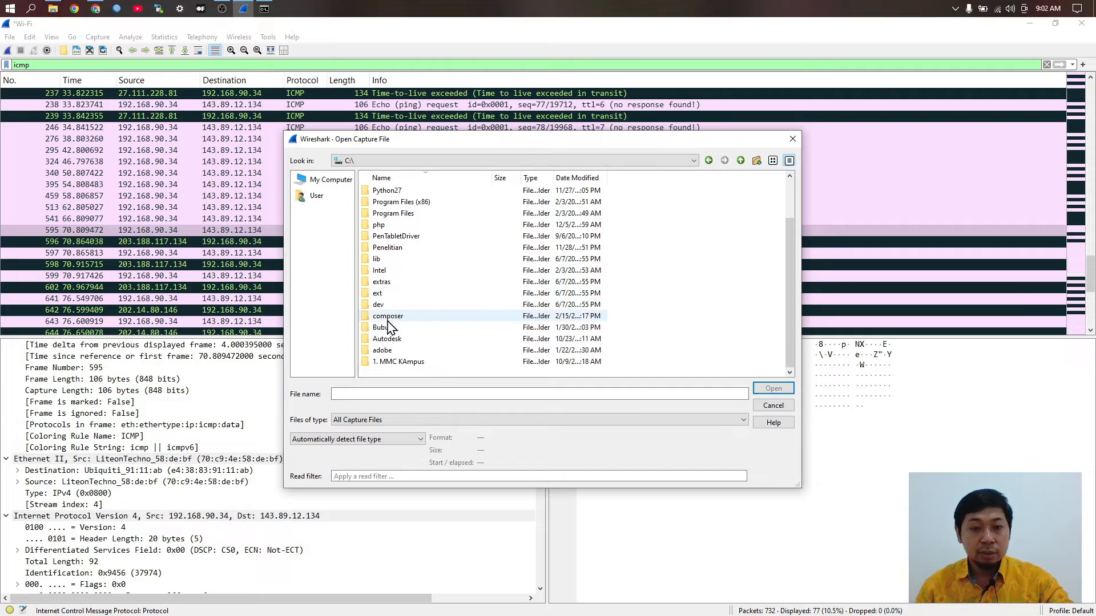
scroll(391, 323, "up", 2)
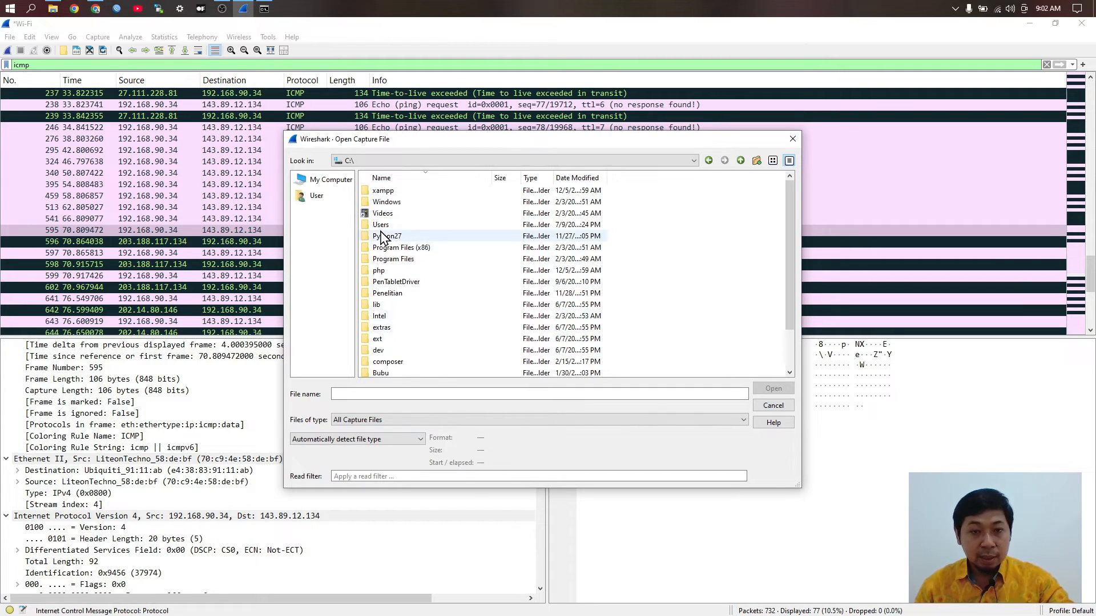
double_click(380, 225)
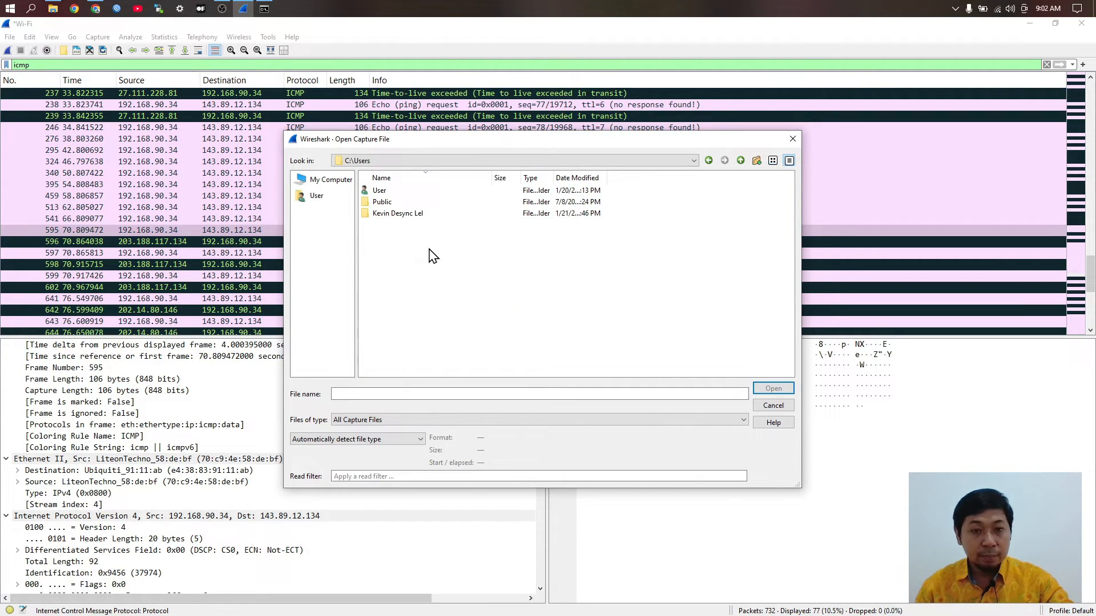
double_click(379, 191)
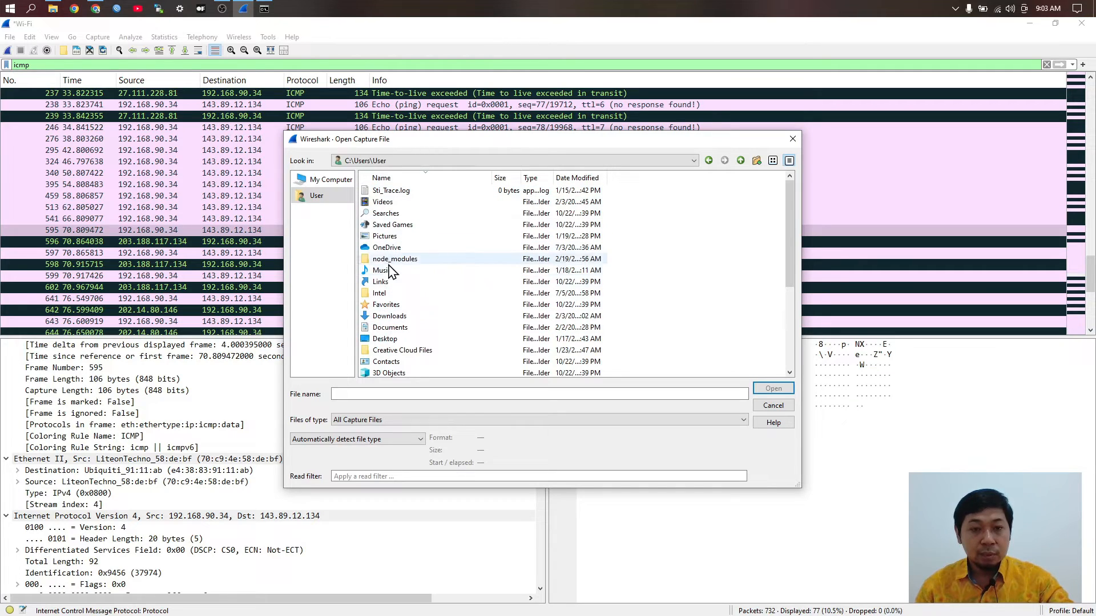
double_click(386, 316)
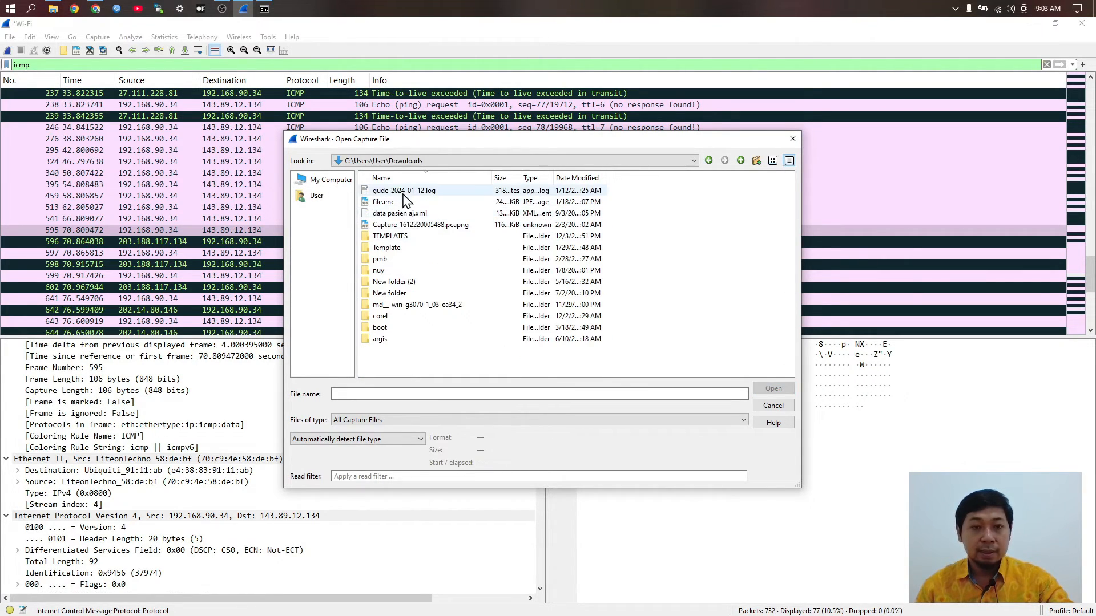
left_click(402, 191)
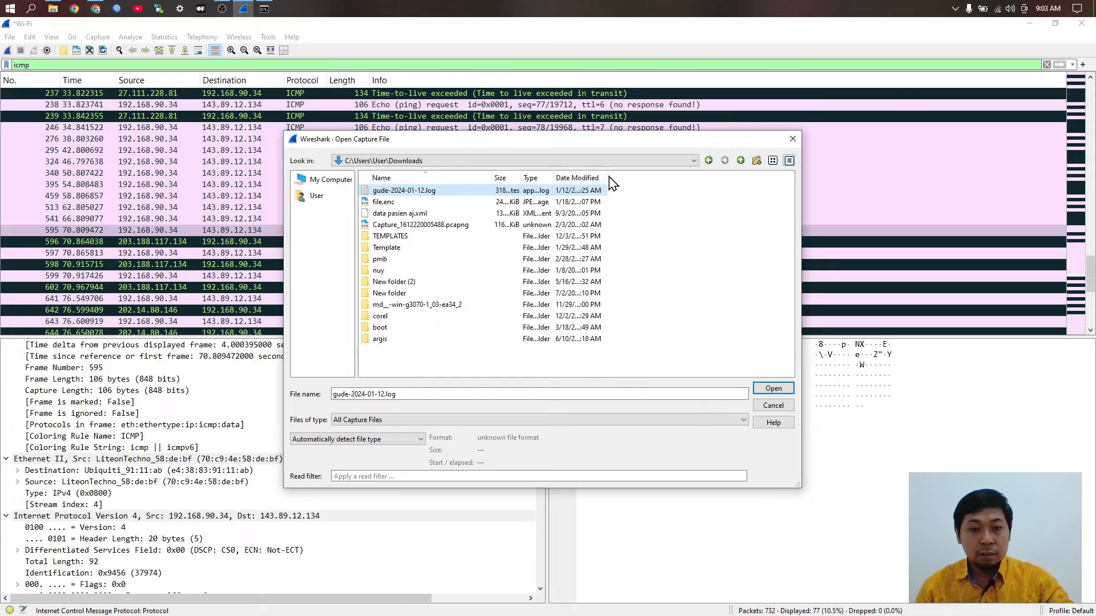
Step: Check the Public Downloads folder, then return to C:\Users\User\Downloads
left_click(709, 161)
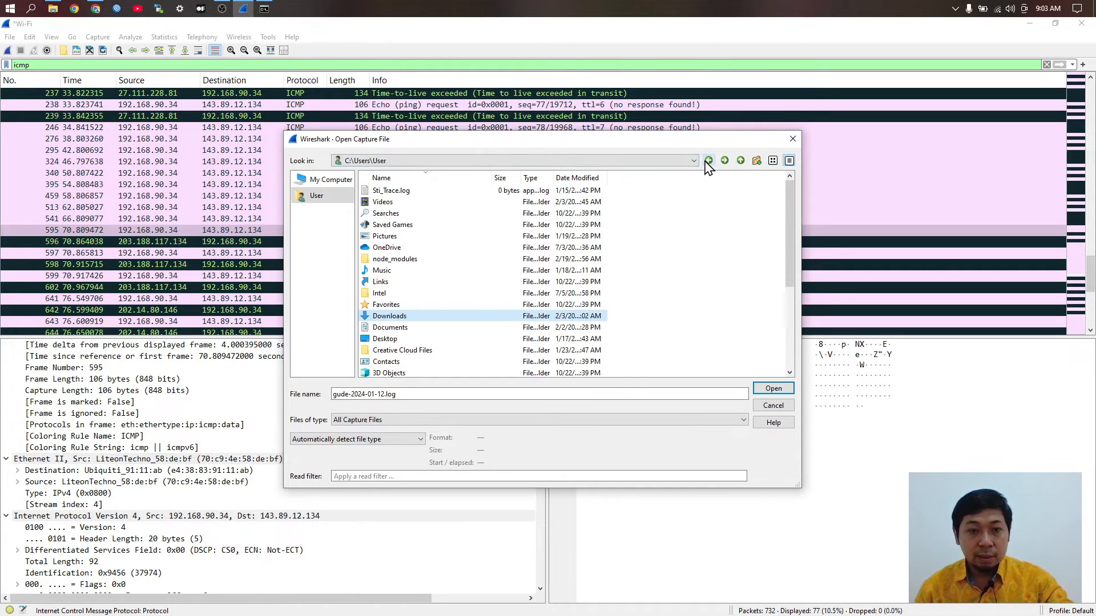
left_click(708, 161)
double_click(381, 203)
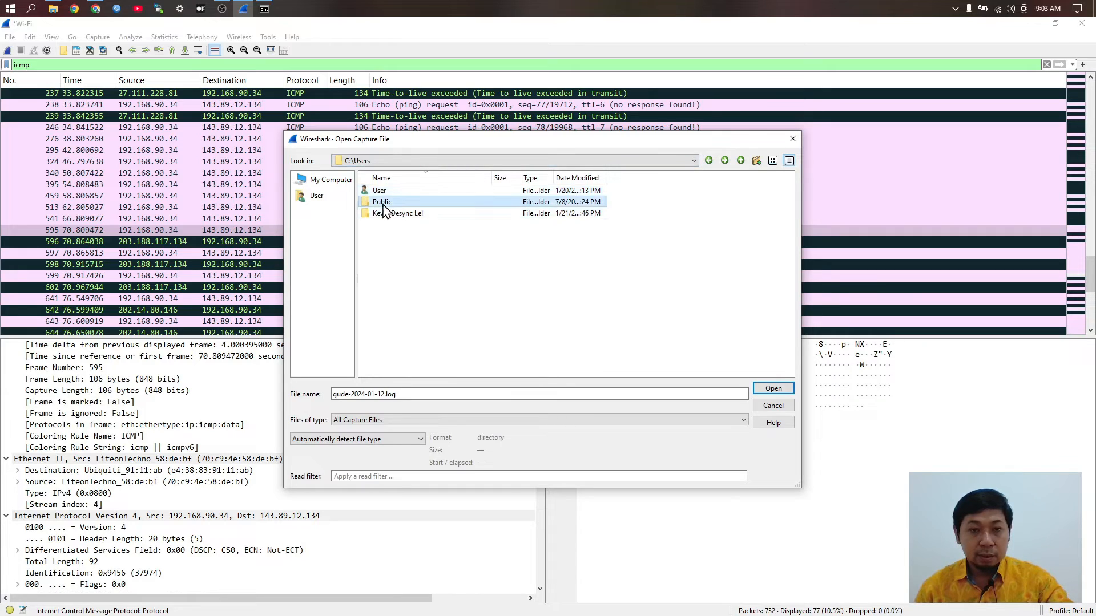
double_click(391, 236)
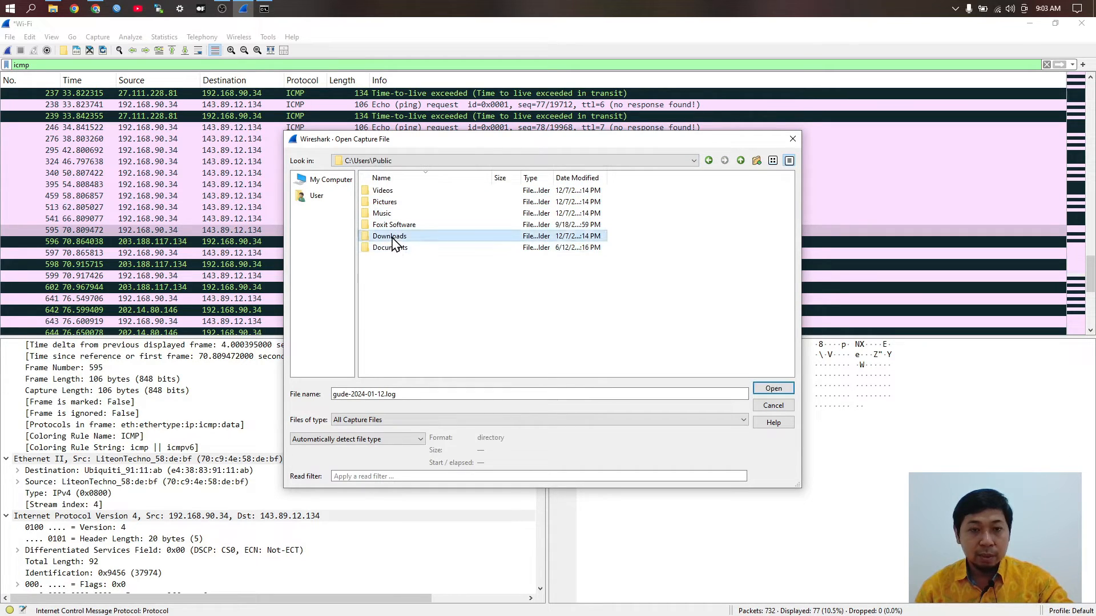
left_click(708, 161)
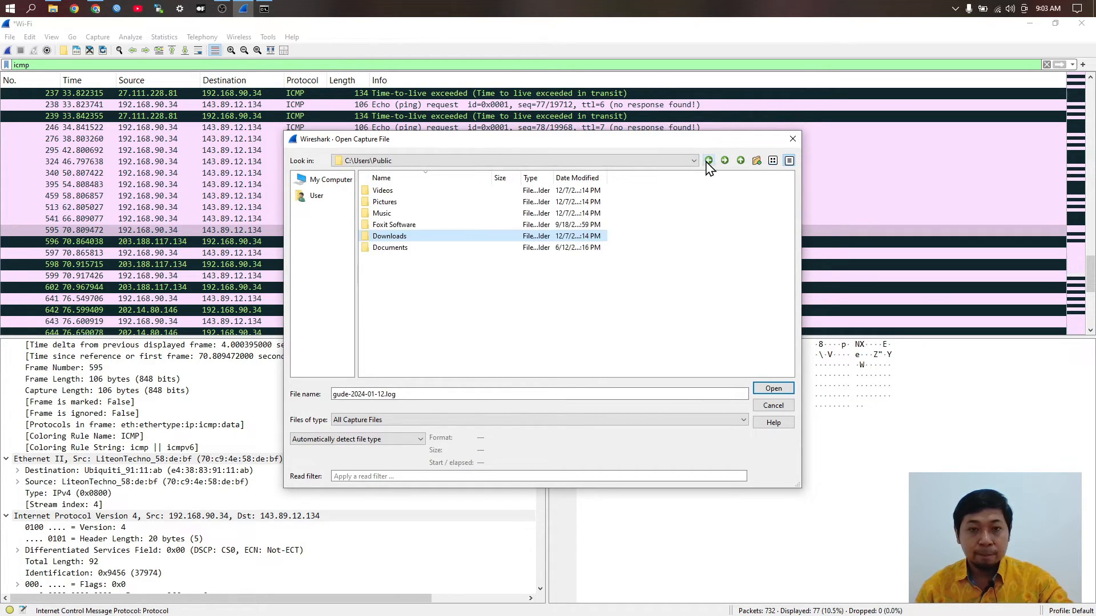
left_click(709, 161)
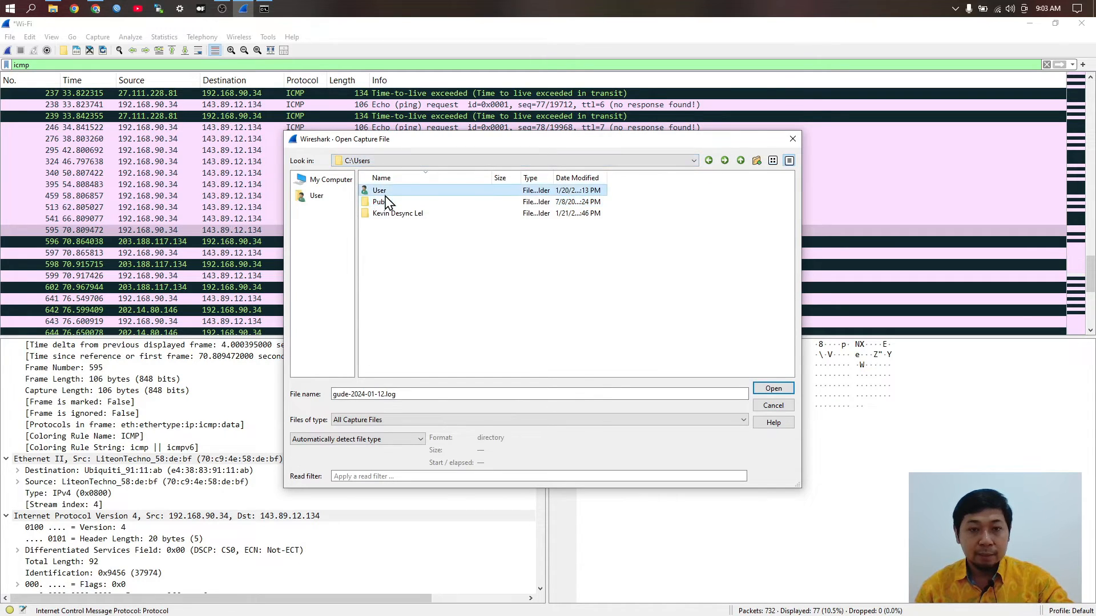
double_click(434, 190)
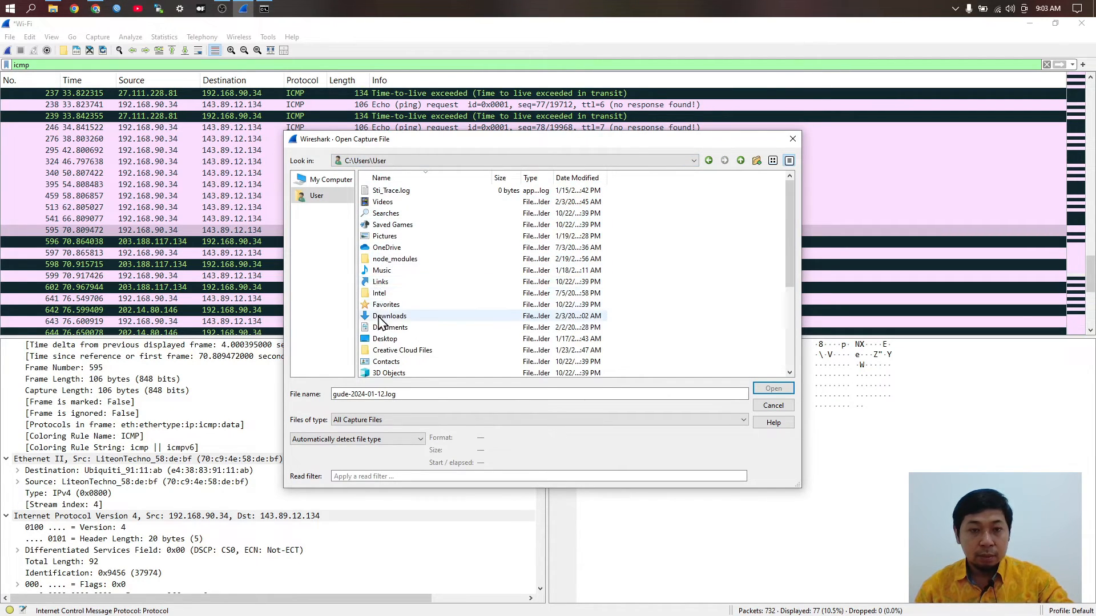
double_click(388, 316)
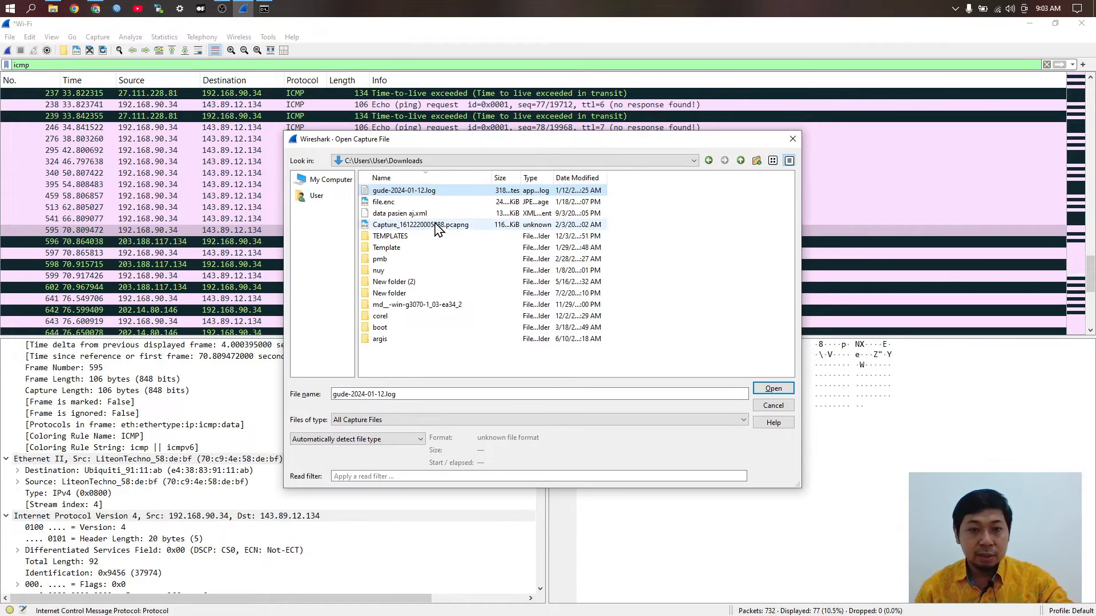
Step: Open Capture_1612220005488.pcapng, continuing without saving the live packets
left_click(436, 225)
left_click(773, 389)
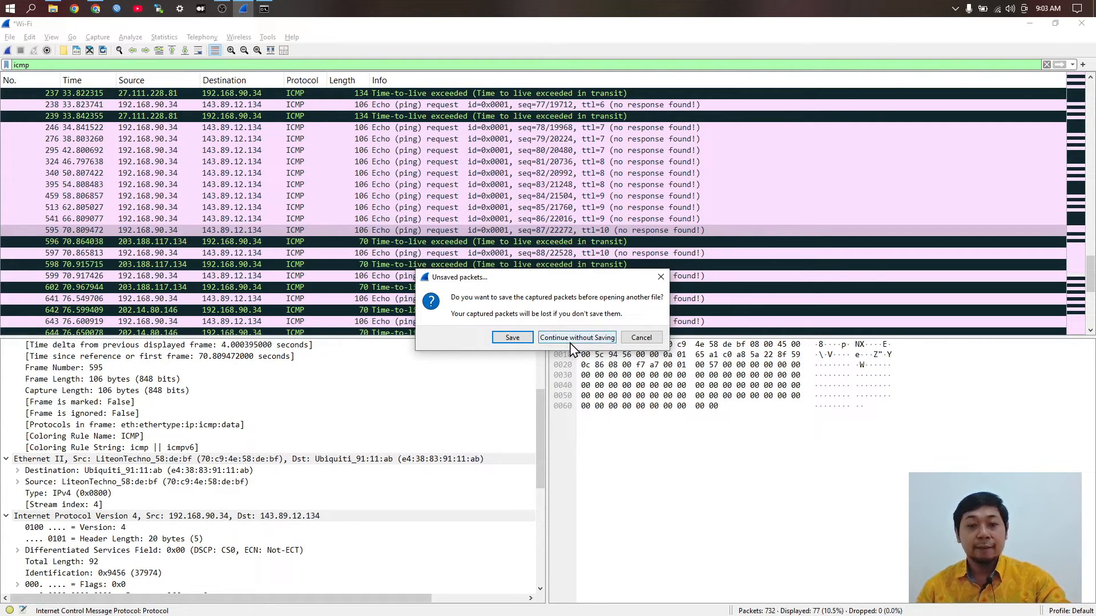
left_click(563, 338)
Step: Back in Wireshark, replace the icmp display filter with tcp
key("alt+Tab")
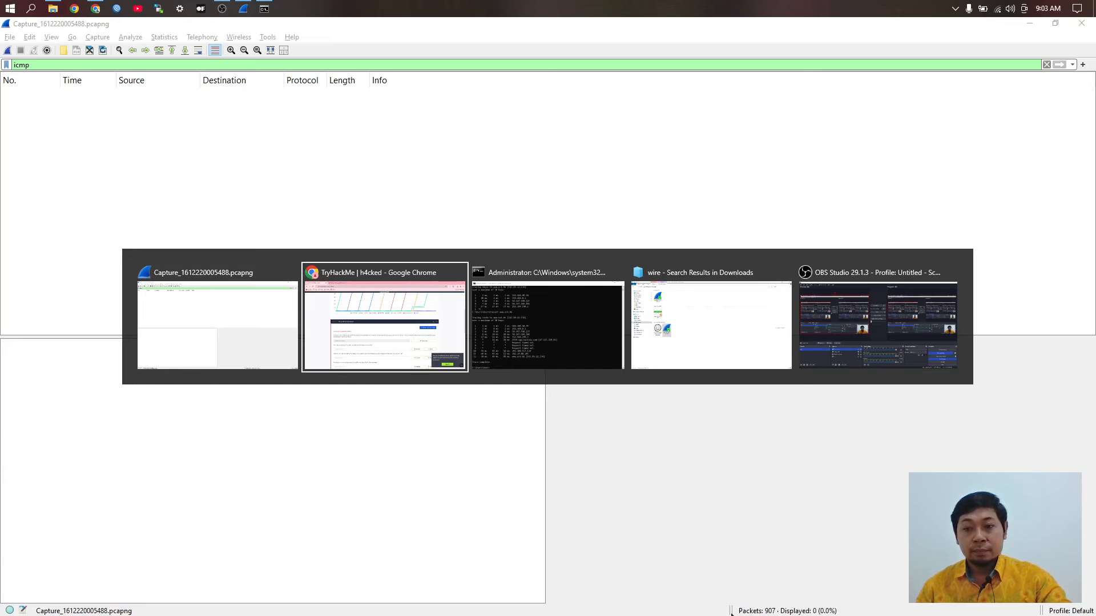
key("alt+Tab")
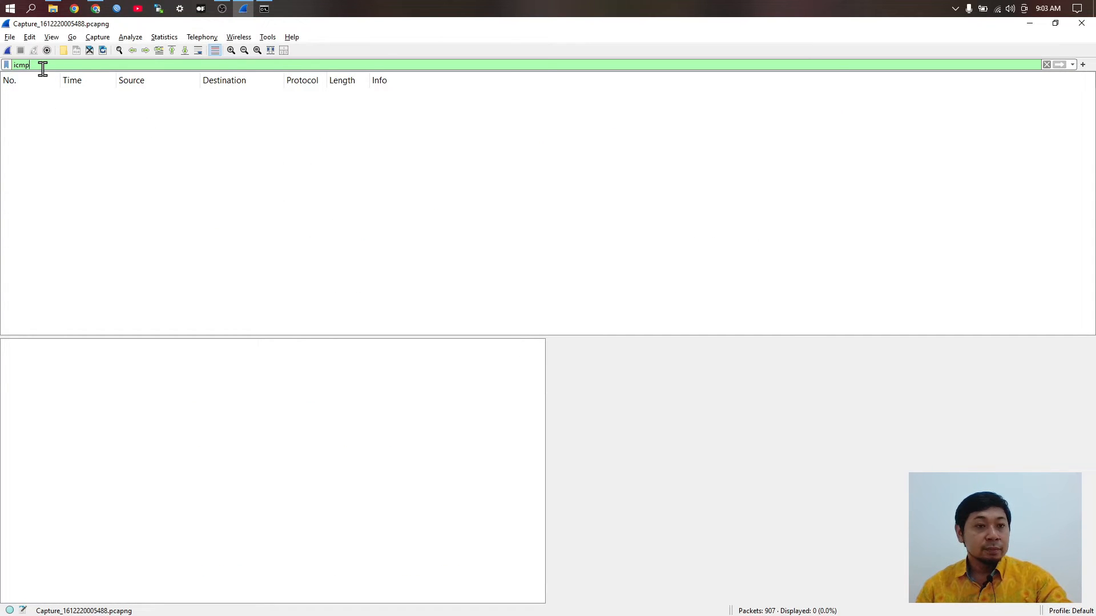
key("BackSpace")
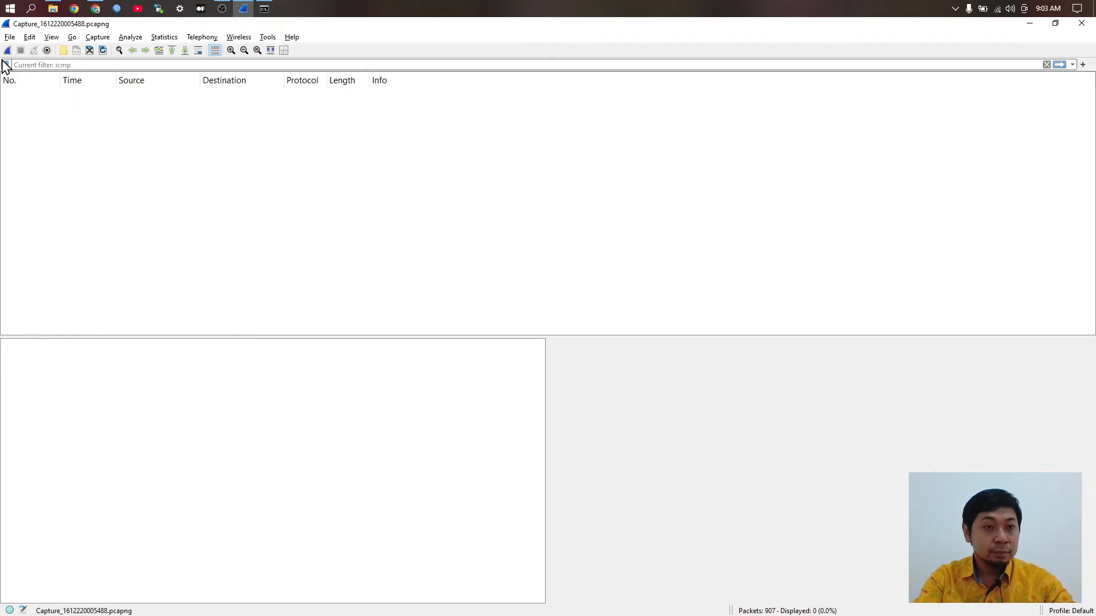
type("tcp")
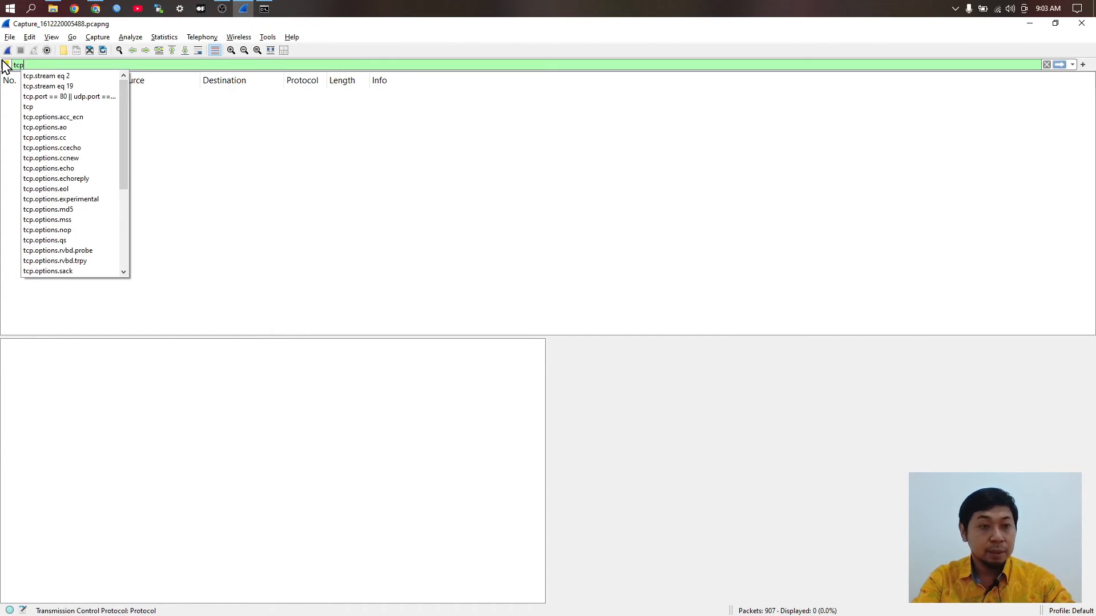
key("Return")
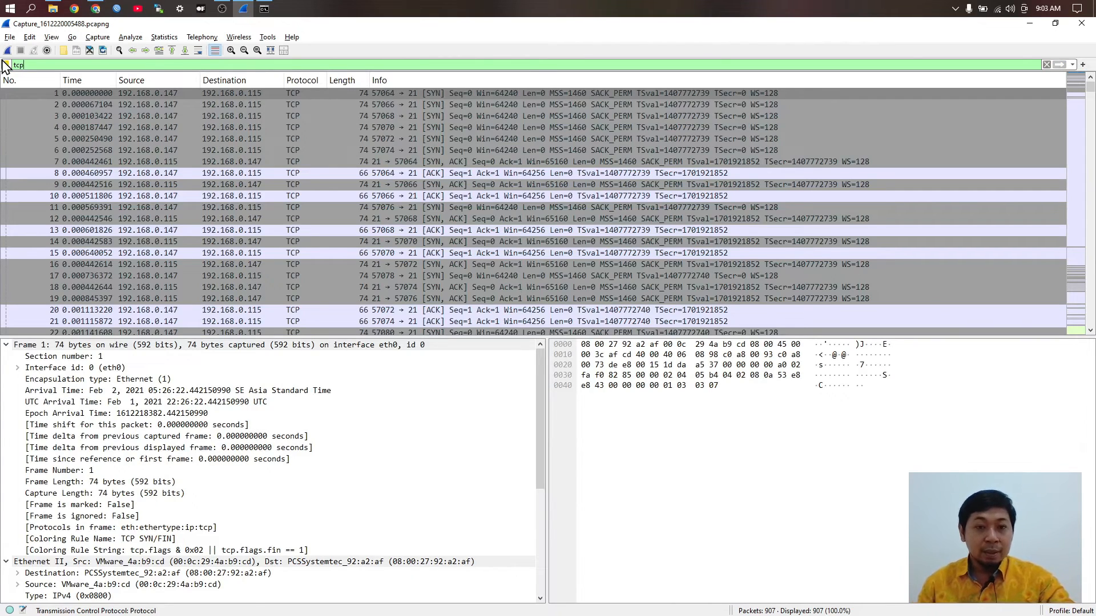
scroll(405, 254, "down", 3)
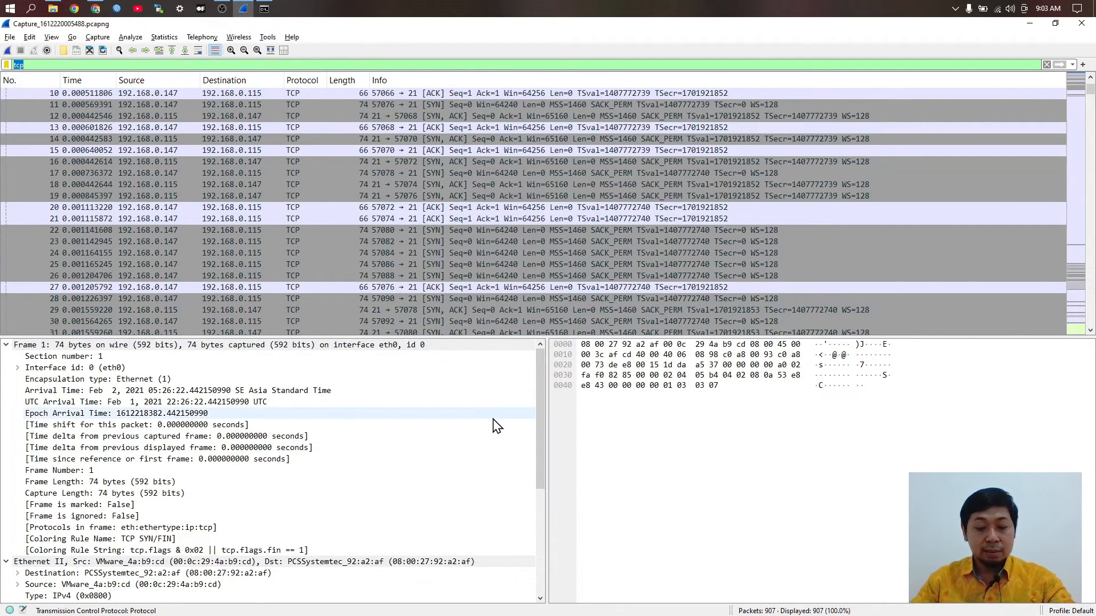
Step: Apply the http filter, narrowing the capture to 11 of 907 packets
type("http")
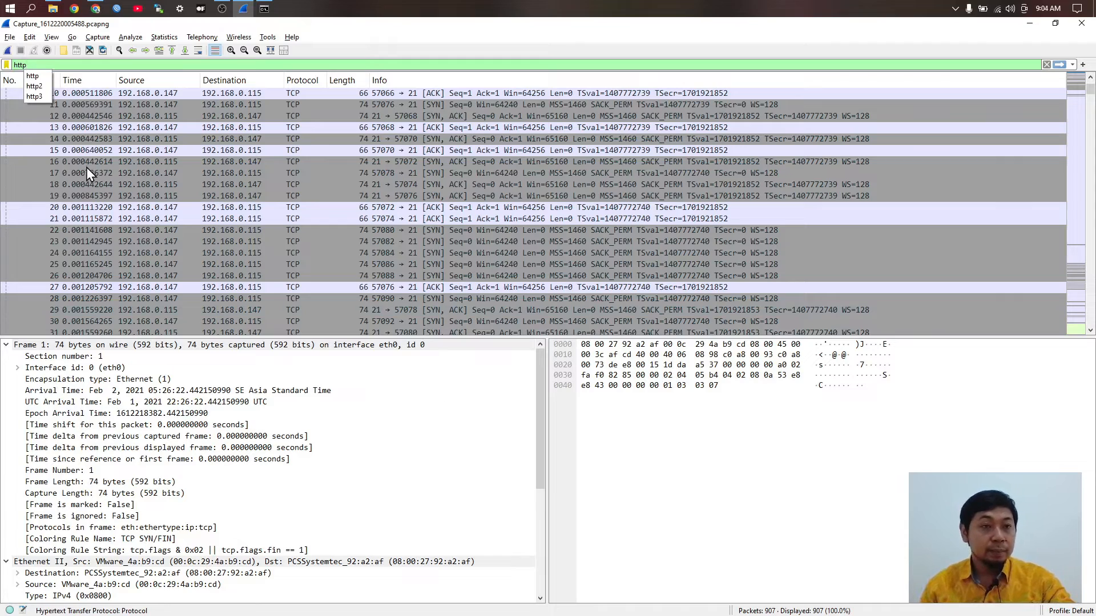
left_click(44, 76)
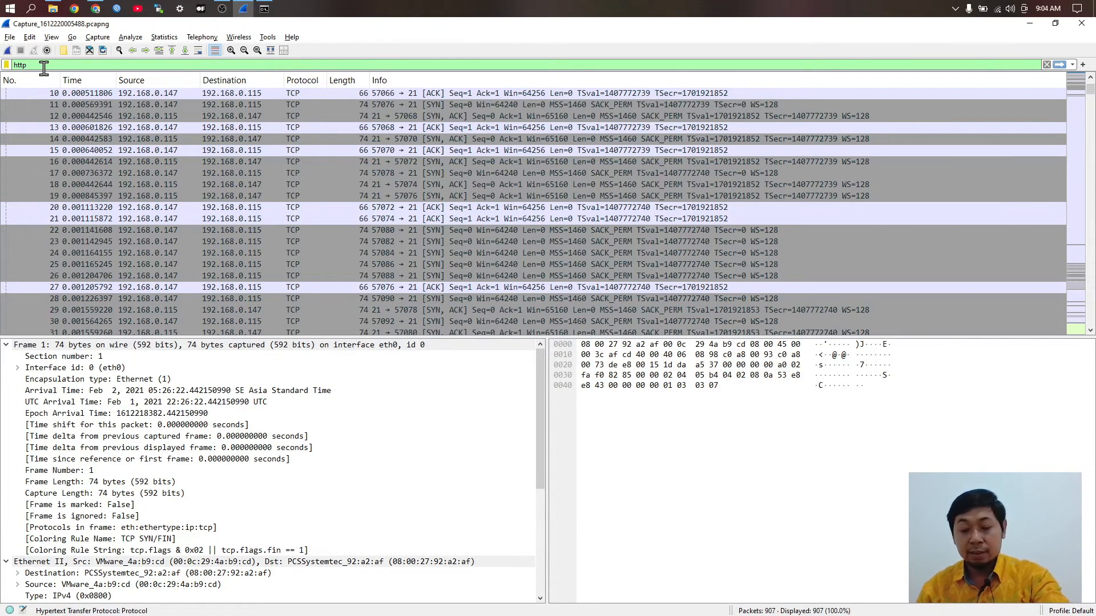
key("Return")
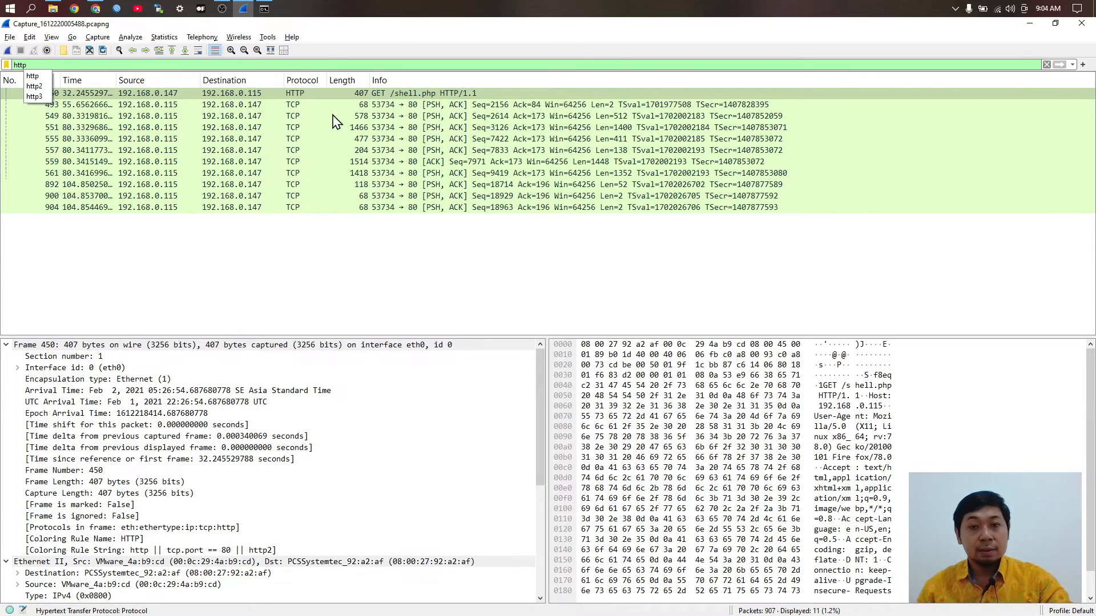
key("alt+Tab")
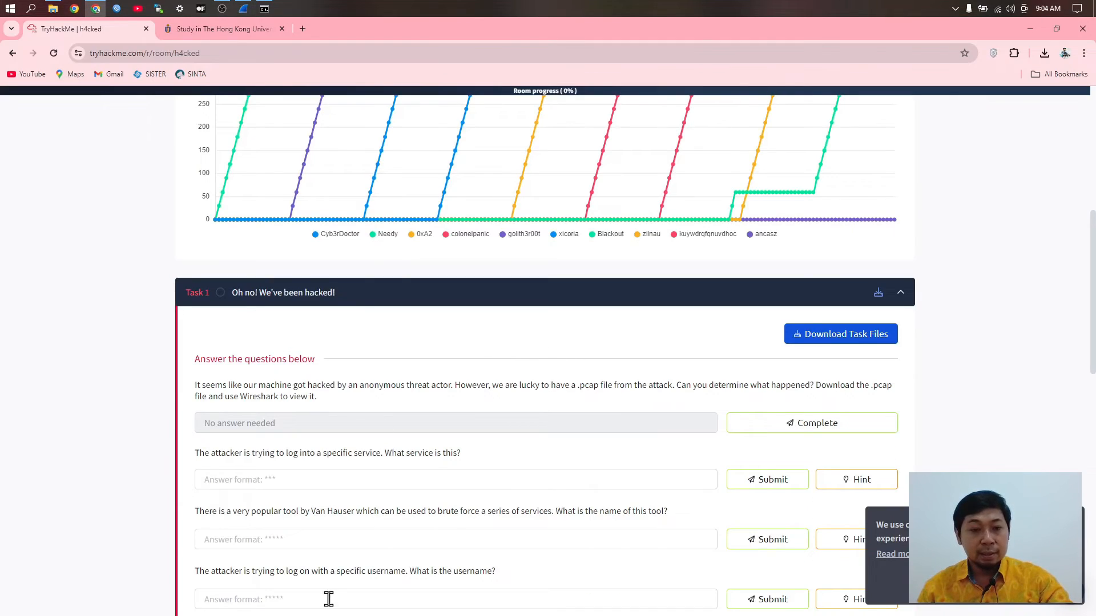
Step: Scroll through the h4cked room's attacker-login questions, then return to the Wireshark capture
scroll(336, 534, "down", 1)
scroll(215, 411, "down", 3)
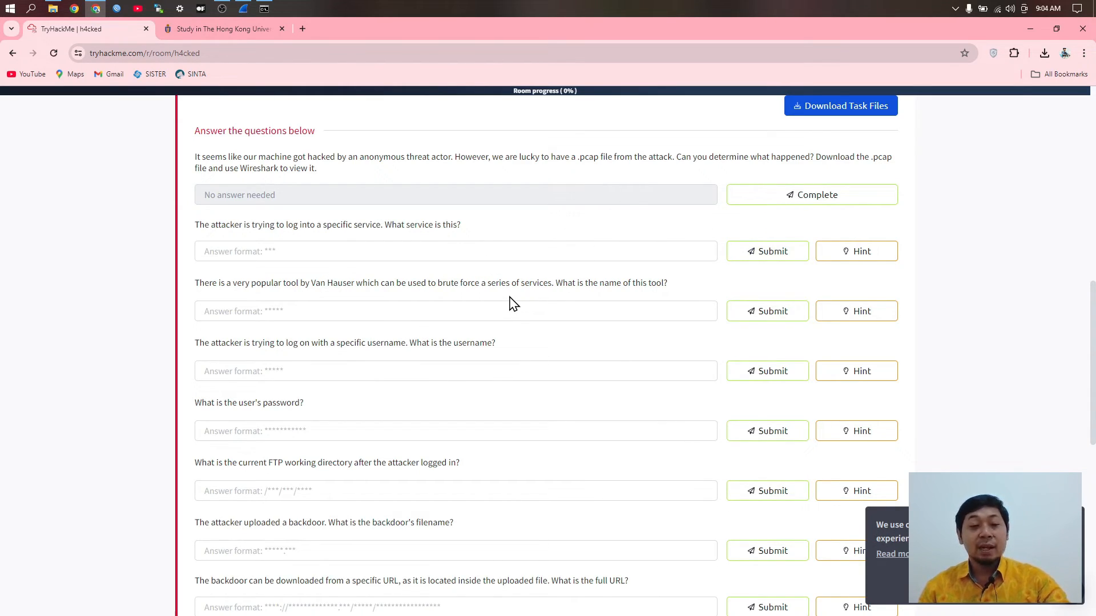
key("alt+Tab")
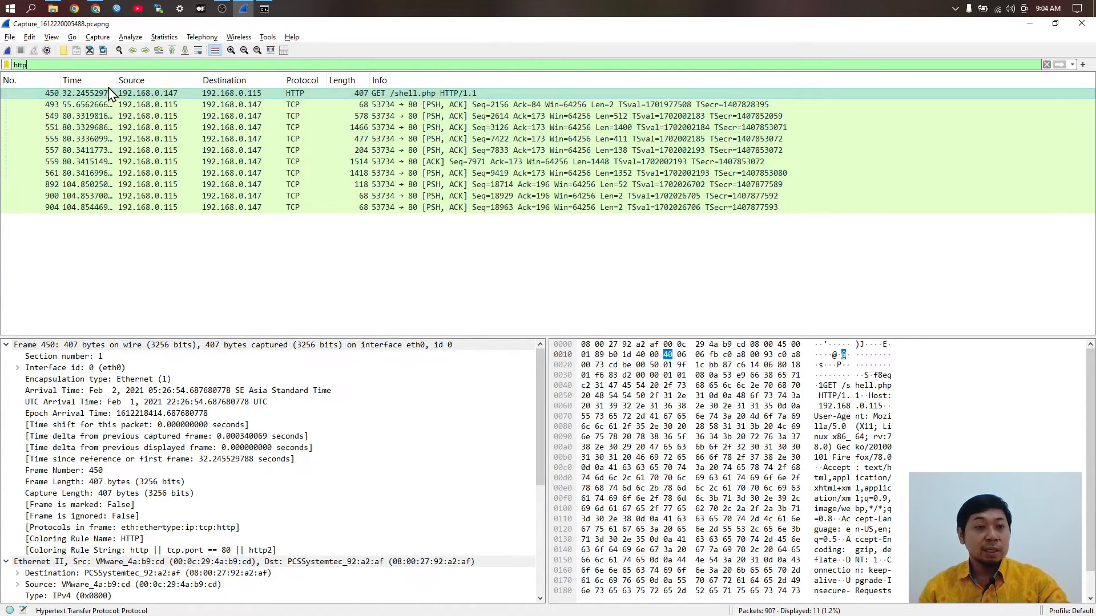
Step: Apply an icmp display filter, then switch it to ftp to list 169 of 907 packets
type("t")
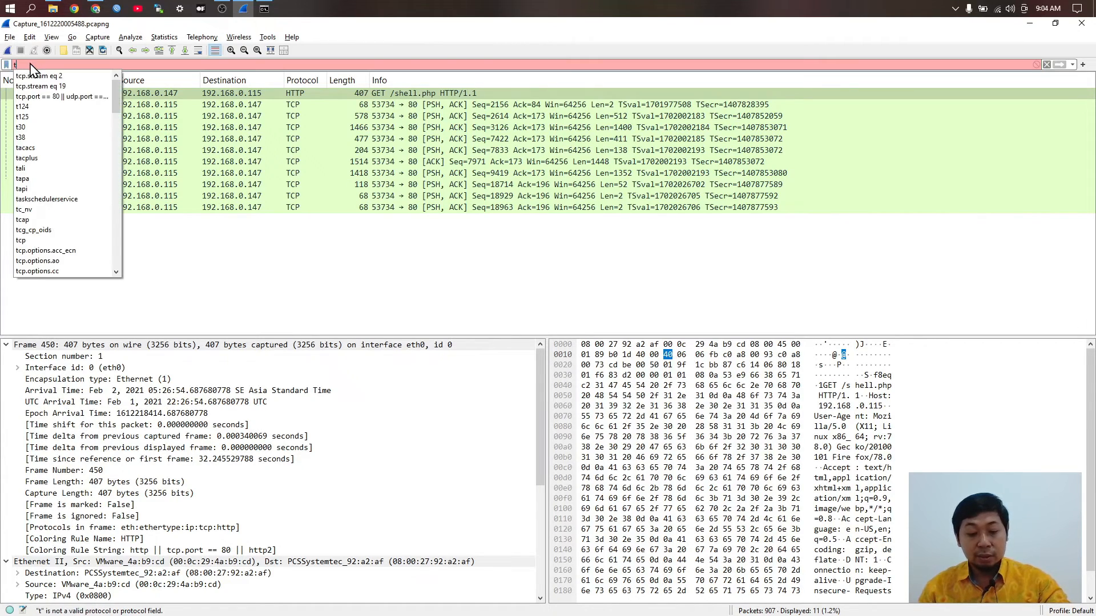
type("c")
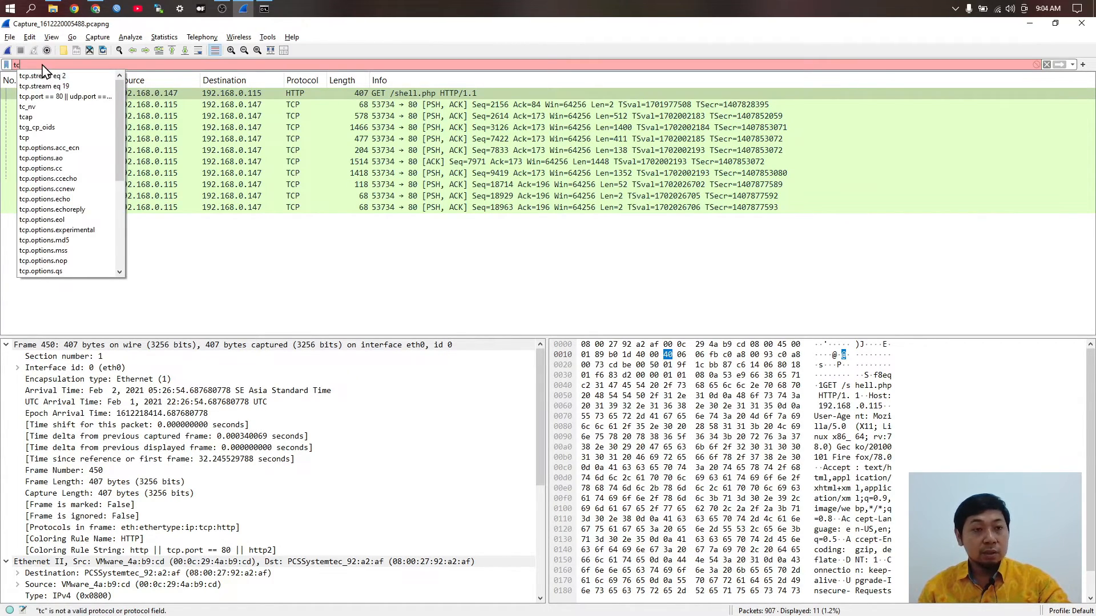
key("BackSpace")
key("BackSpace")
type("icmp")
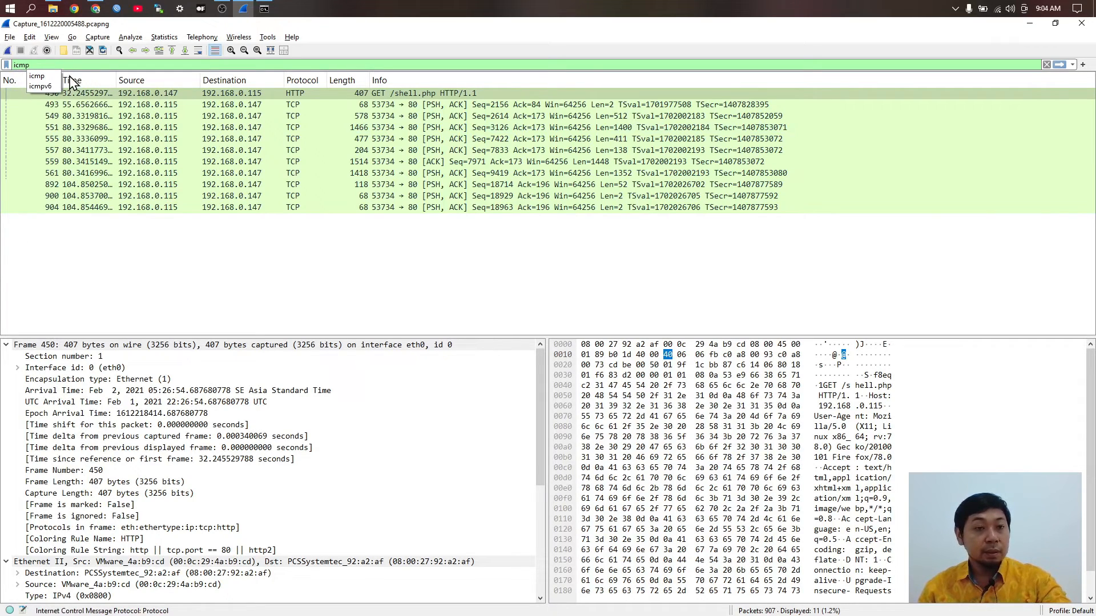
left_click(43, 76)
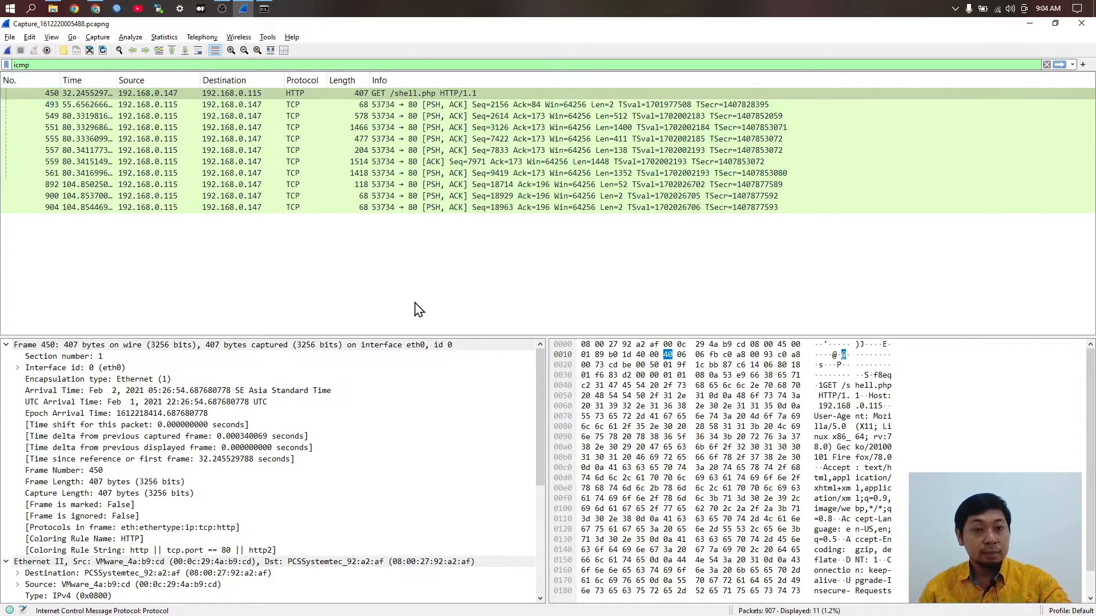
key("Return")
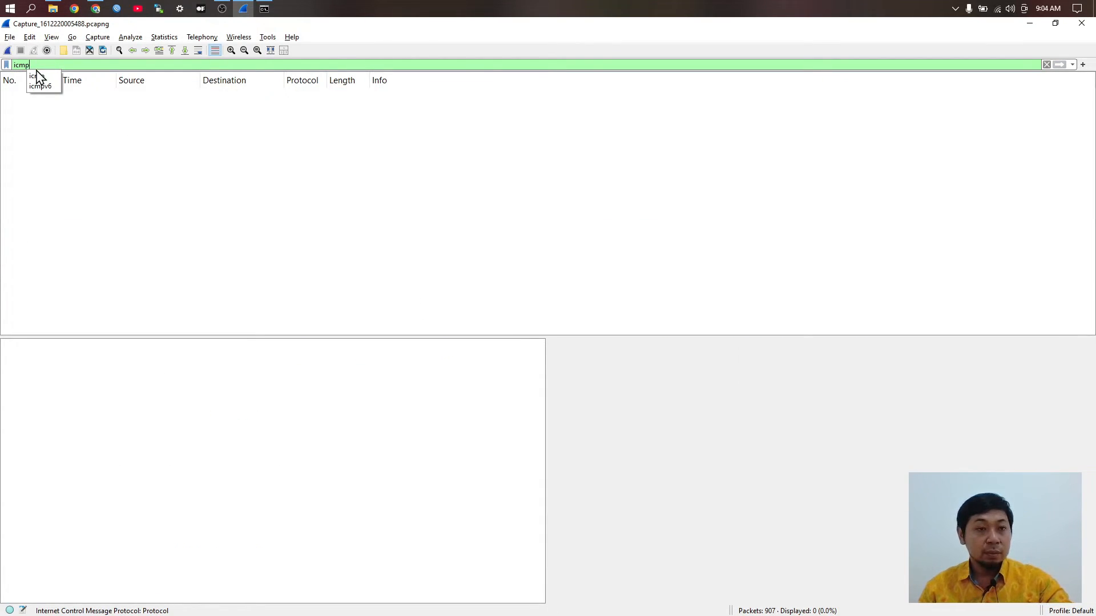
type("ftp")
key("Return")
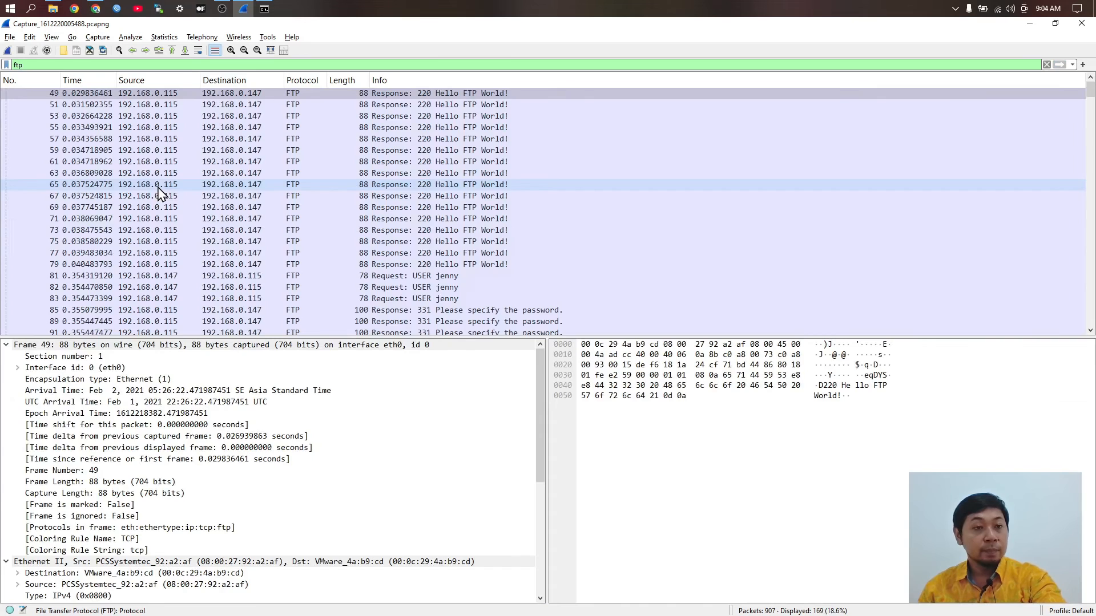
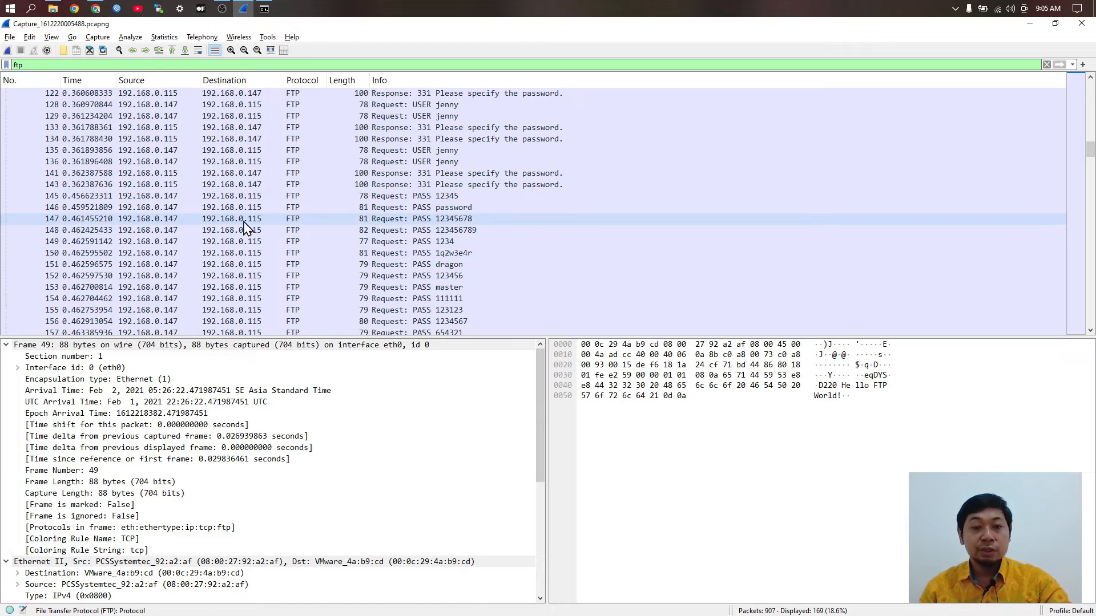
Step: Select packet 153, the PASS master attempt, in the ftp-filtered packet list
scroll(355, 247, "down", 4)
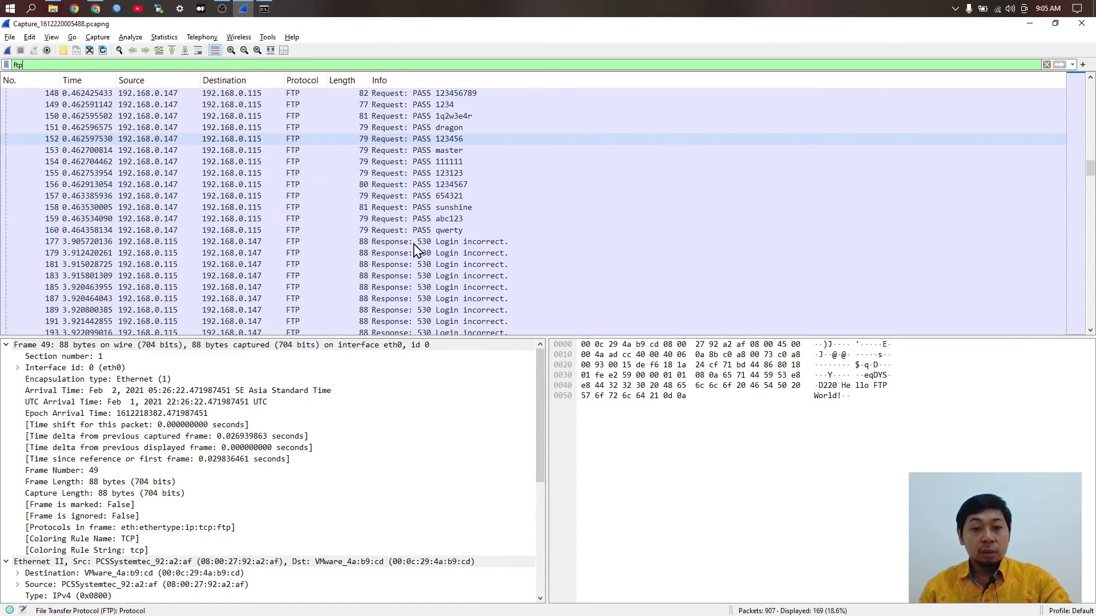
scroll(415, 245, "up", 4)
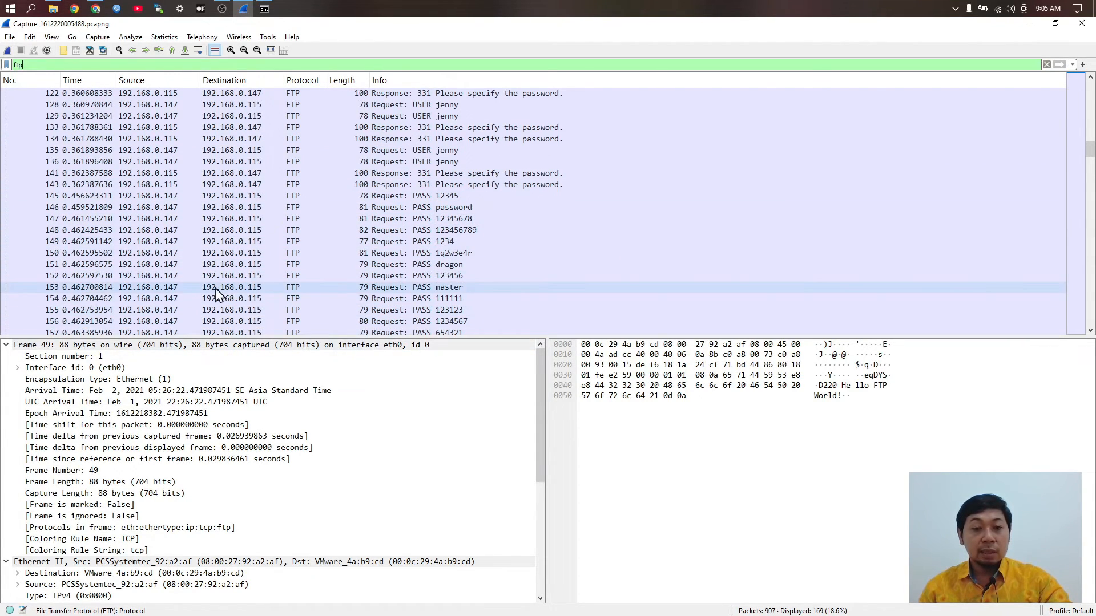
left_click(231, 288)
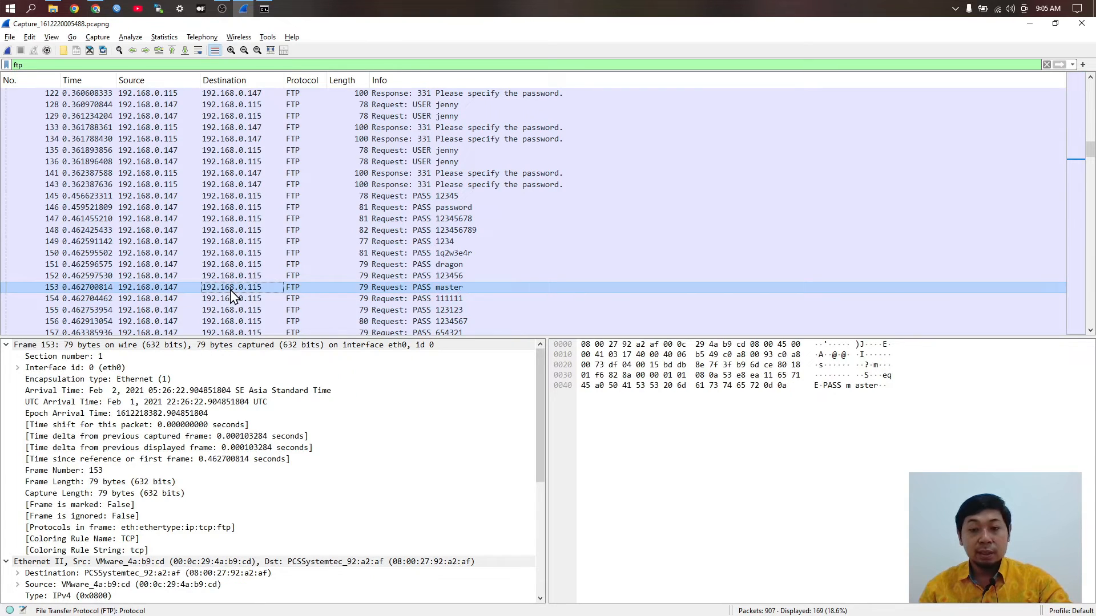
Step: Follow the TCP stream of packet 153, filtering the capture to tcp.stream eq 14
right_click(231, 294)
mouse_move(337, 450)
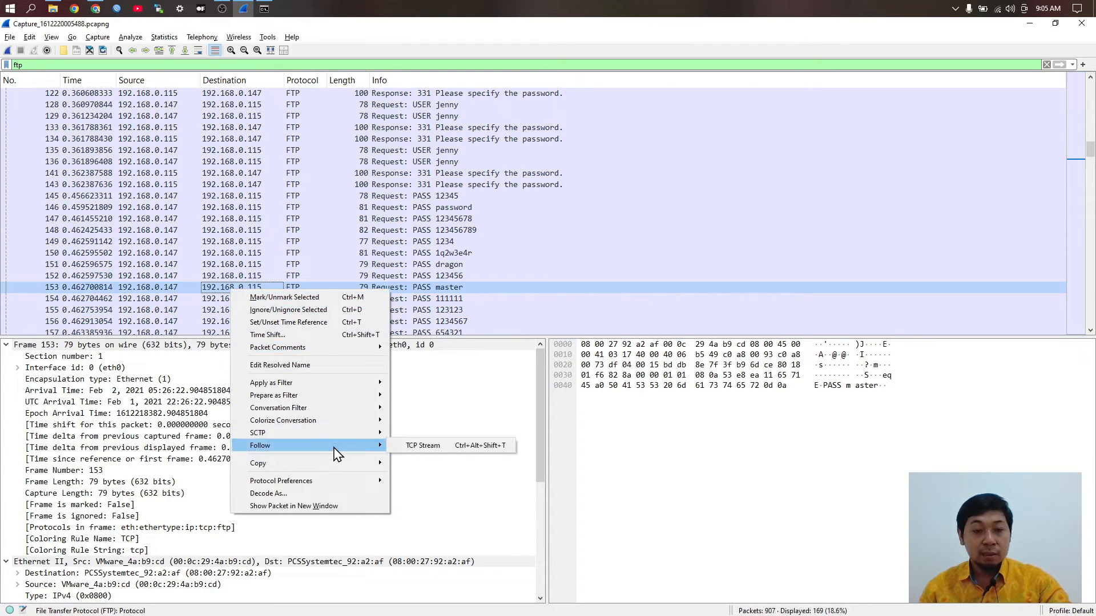
left_click(423, 446)
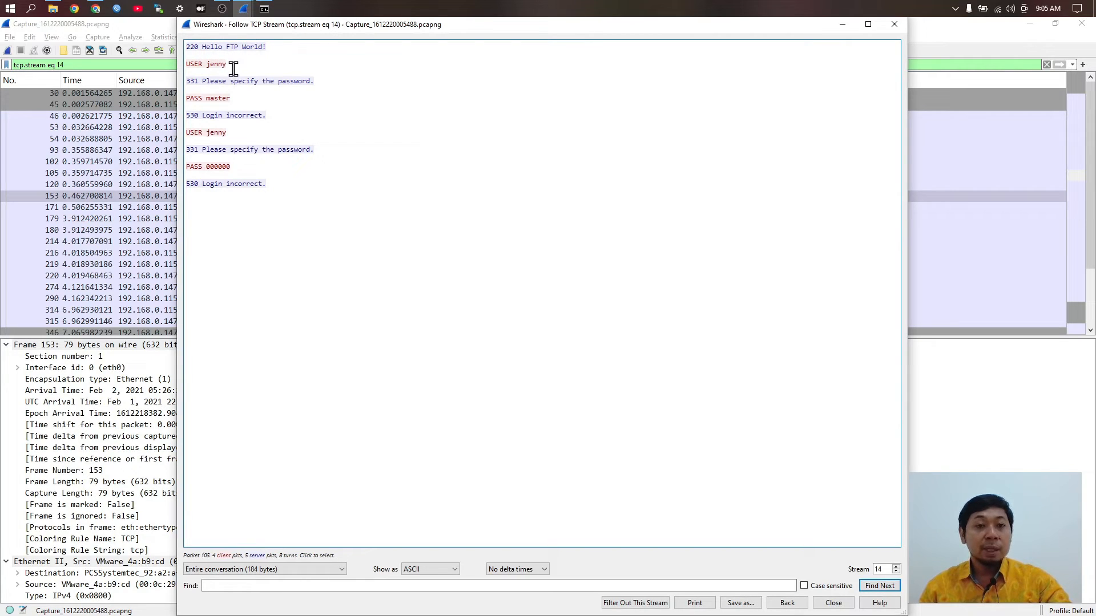
left_click(226, 67)
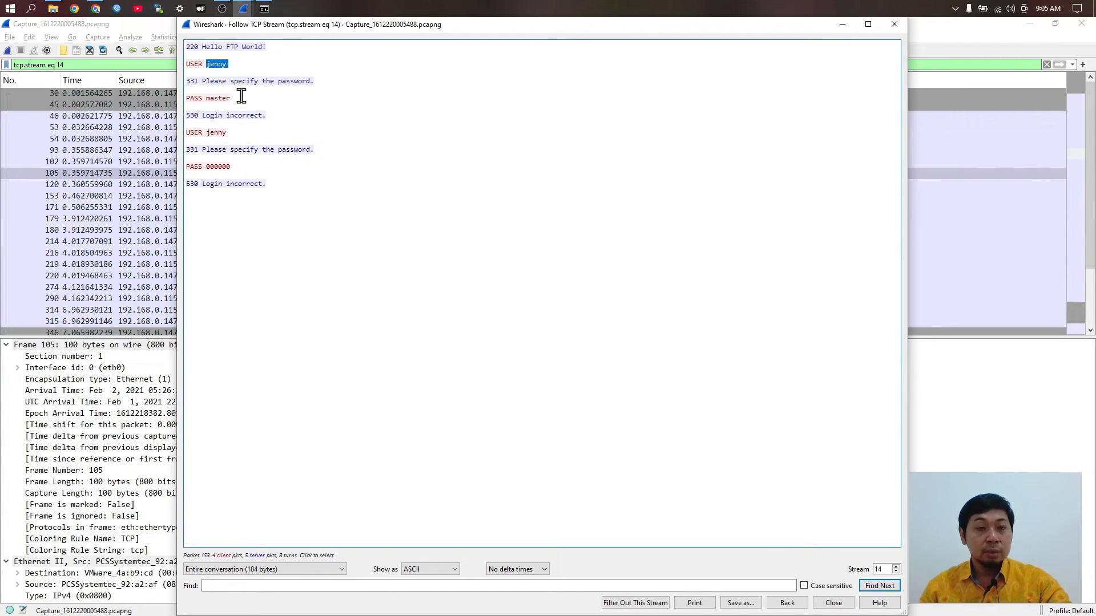
left_click_drag(242, 97, 205, 100)
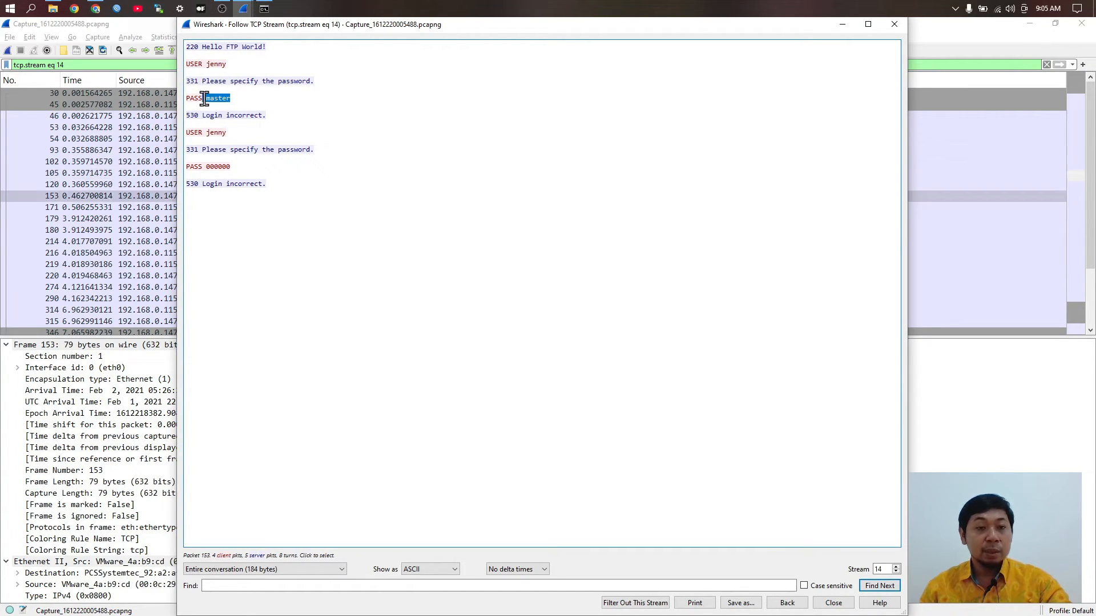
left_click(297, 118)
left_click_drag(218, 121, 198, 132)
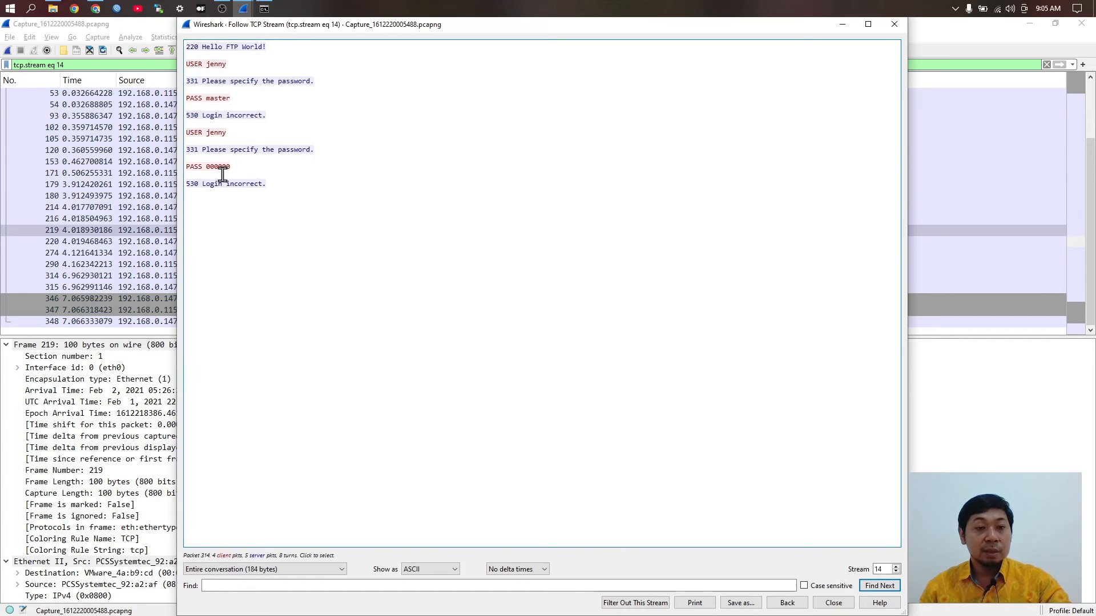
left_click(225, 169)
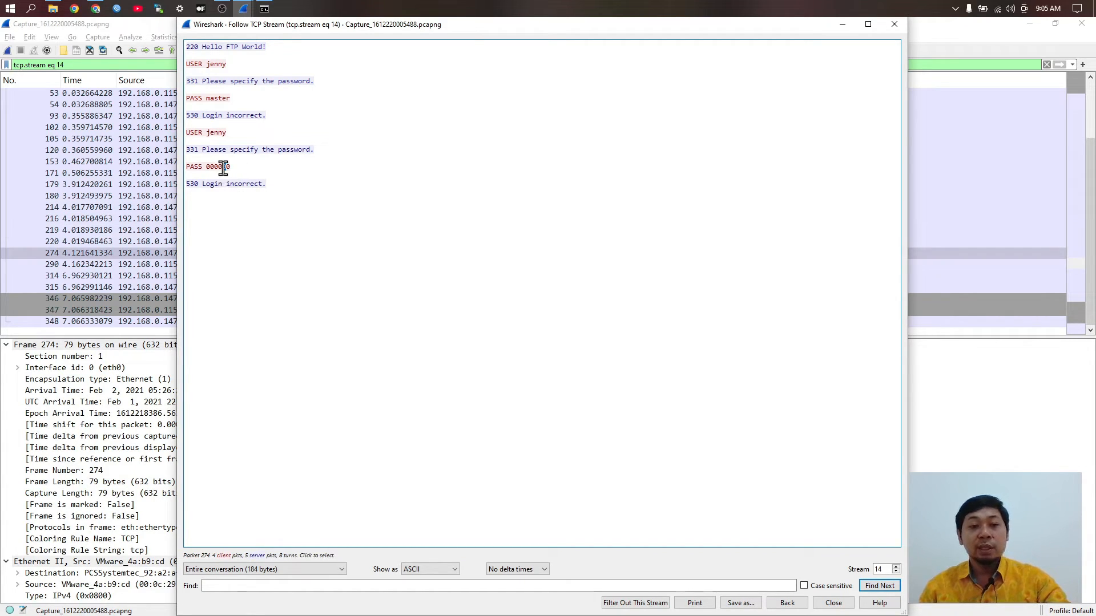
left_click_drag(265, 193, 238, 185)
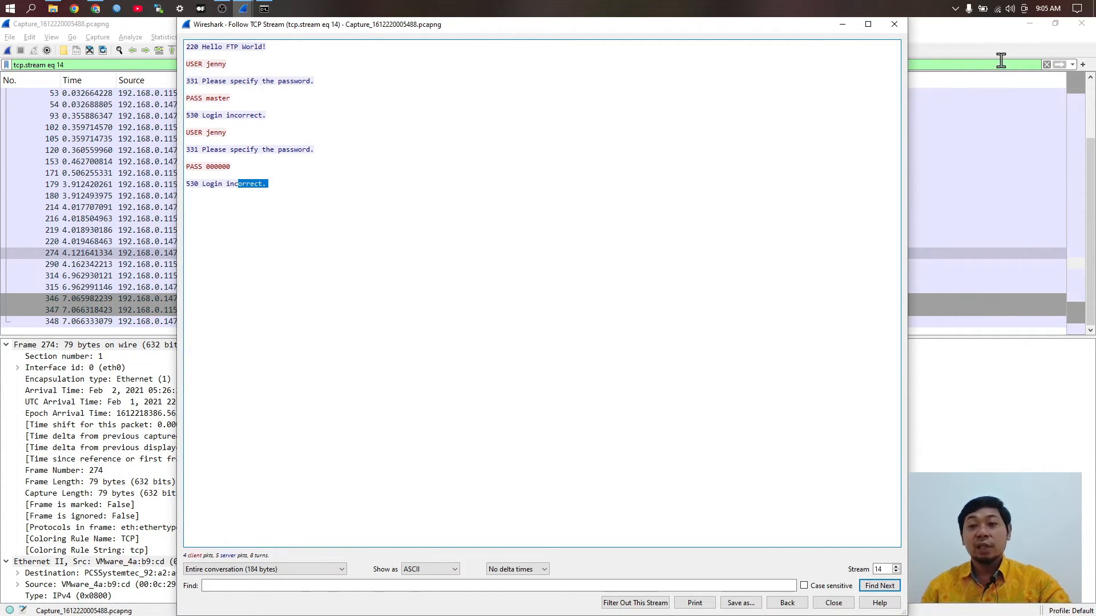
left_click(895, 24)
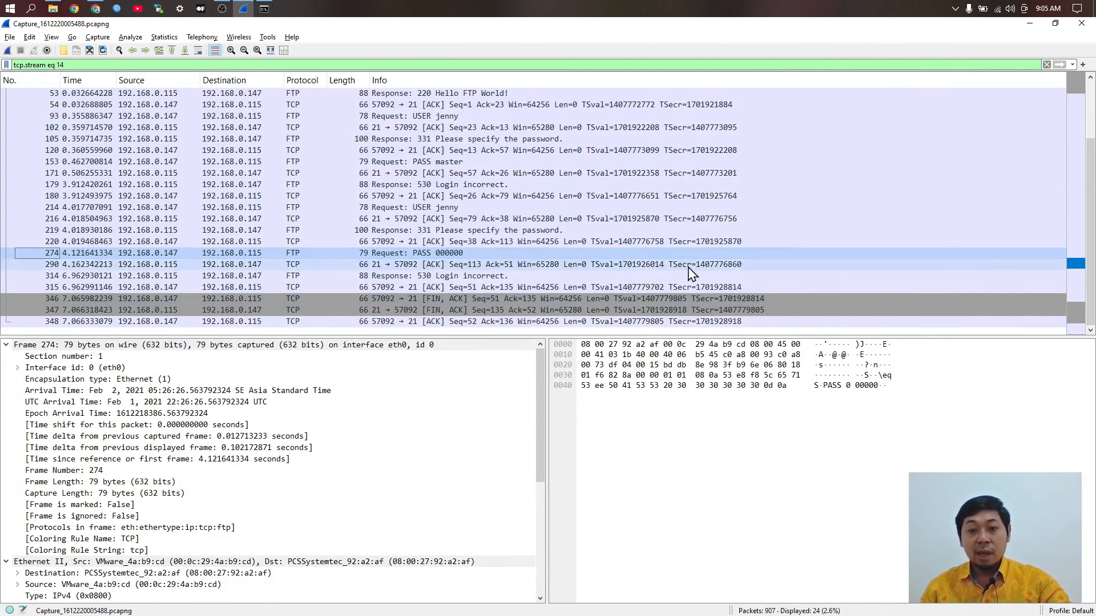
Step: Reopen stream 14's followed conversation from the 220 greeting packet, then close it again
left_click(449, 253)
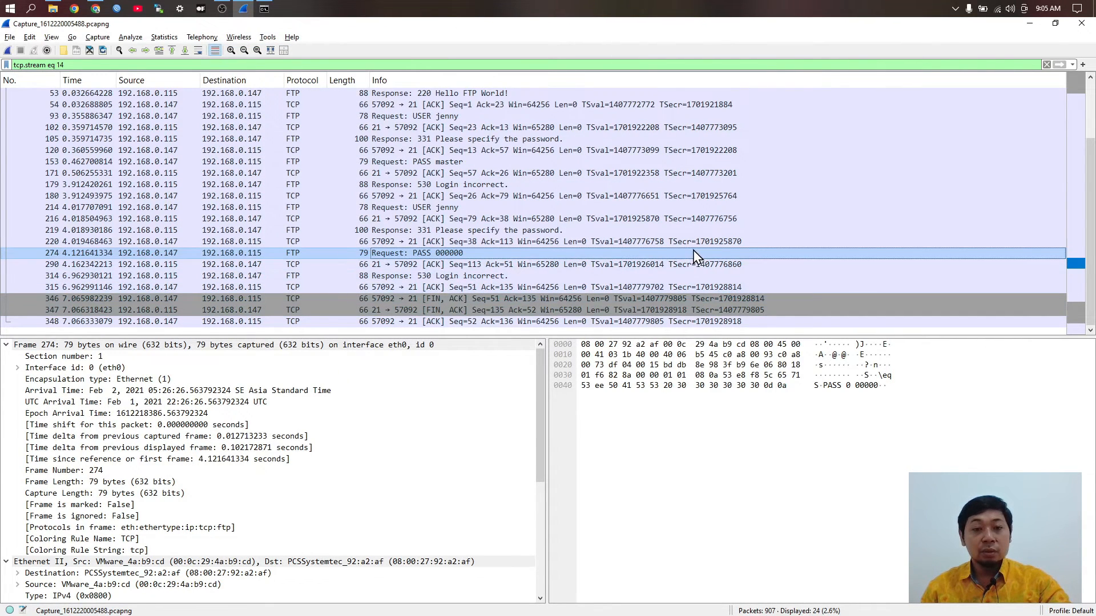
scroll(400, 309, "up", 1)
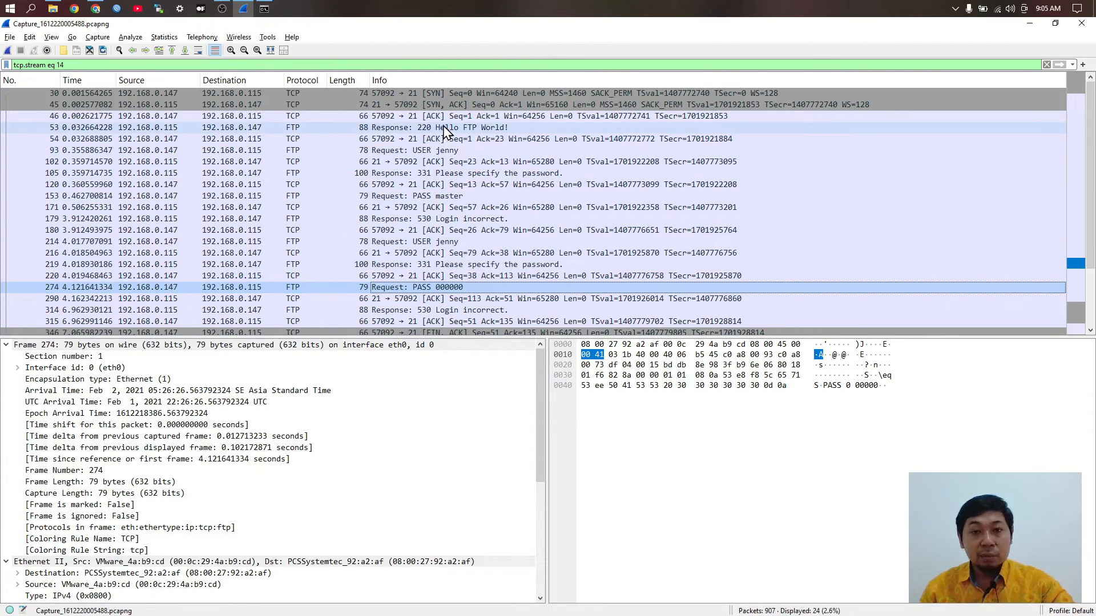
scroll(525, 256, "down", 1)
scroll(524, 256, "up", 1)
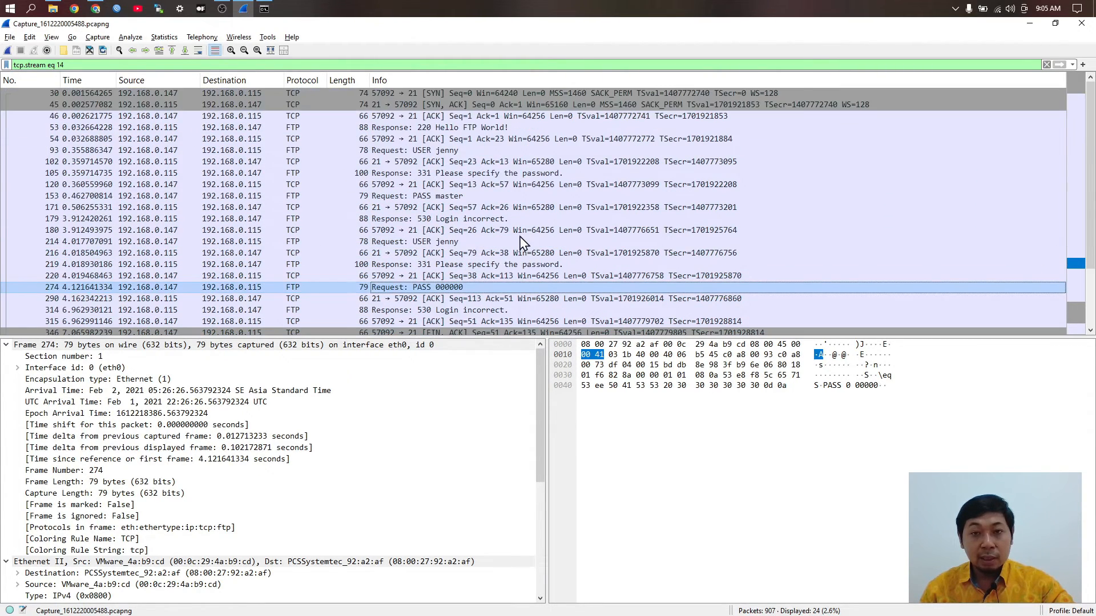
right_click(445, 129)
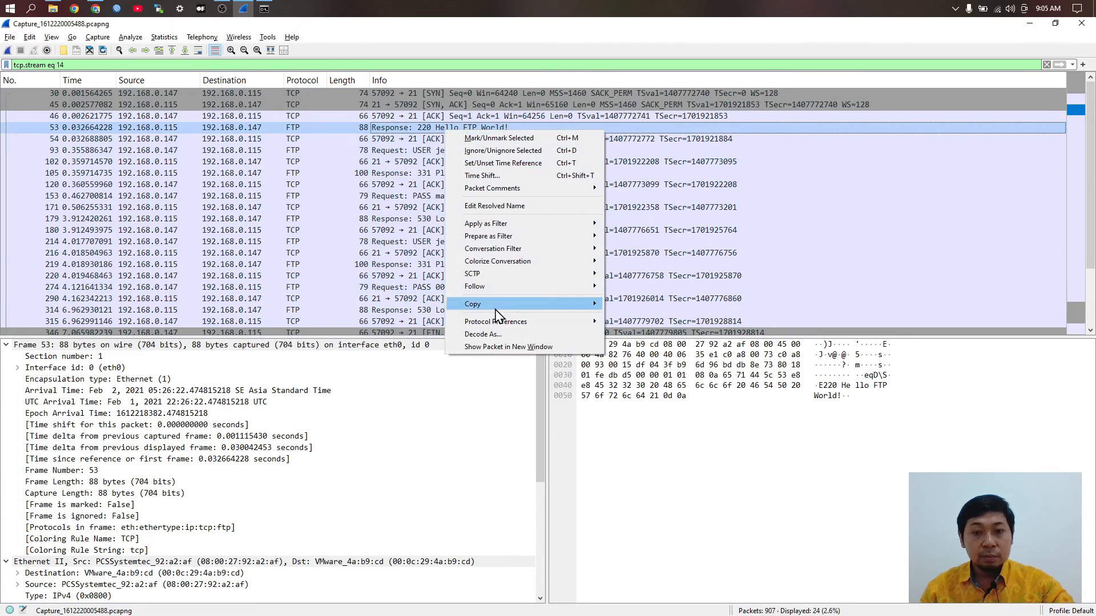
mouse_move(503, 274)
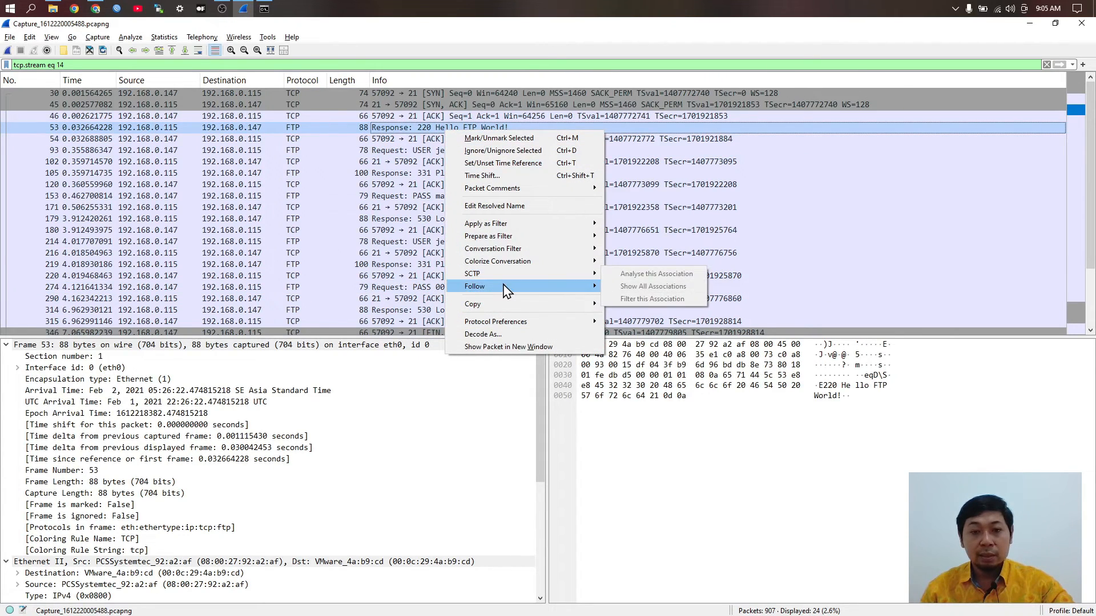
left_click(672, 287)
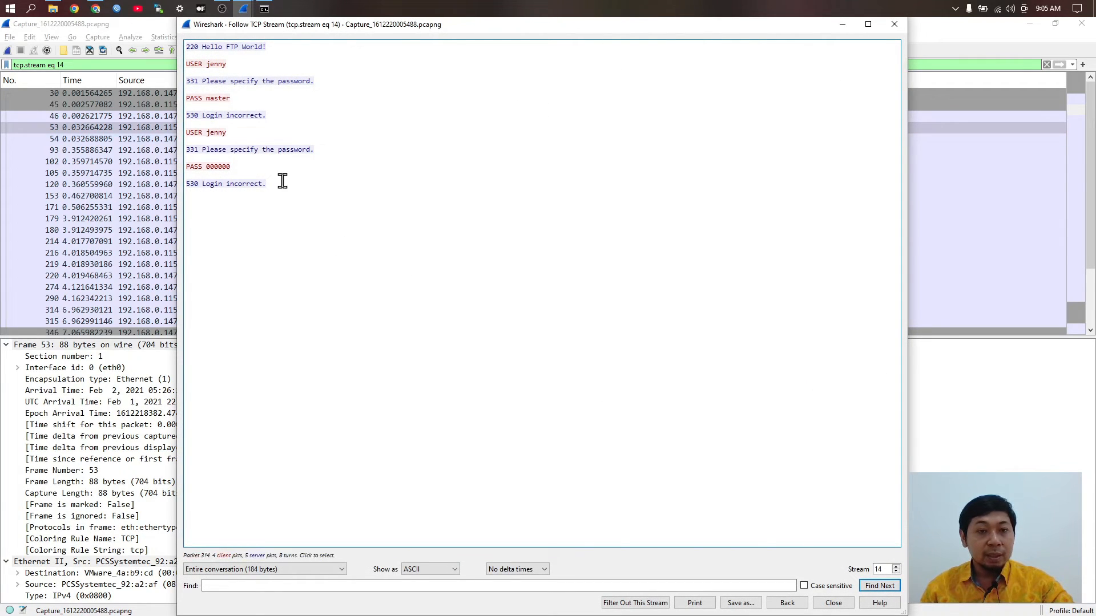
left_click(894, 24)
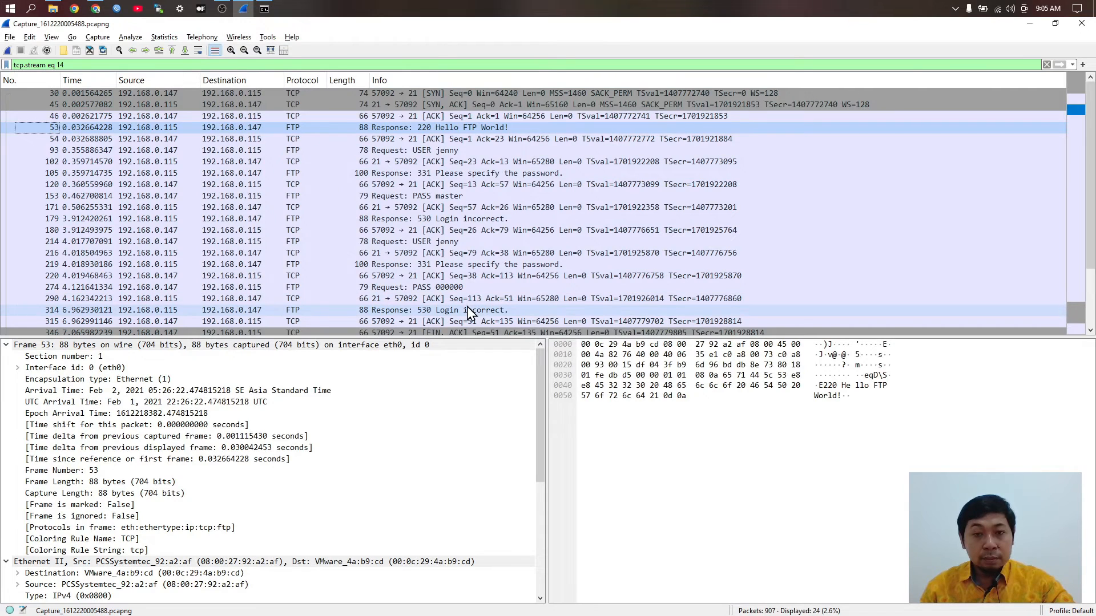
Step: Select packet 314, the 530 Login incorrect reply following PASS 000000
scroll(461, 313, "down", 1)
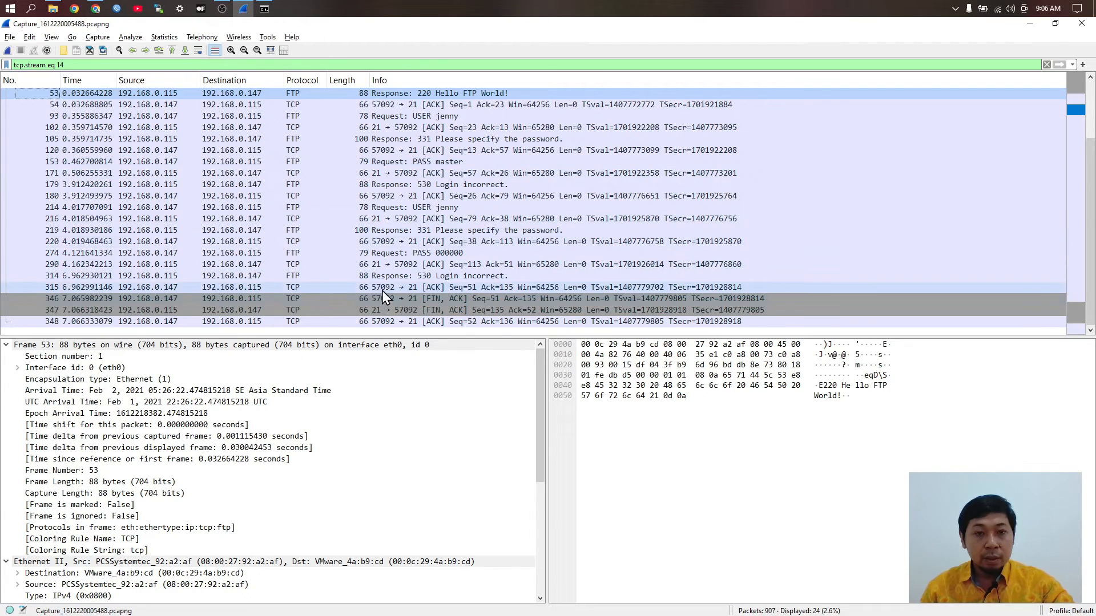
scroll(382, 288, "up", 1)
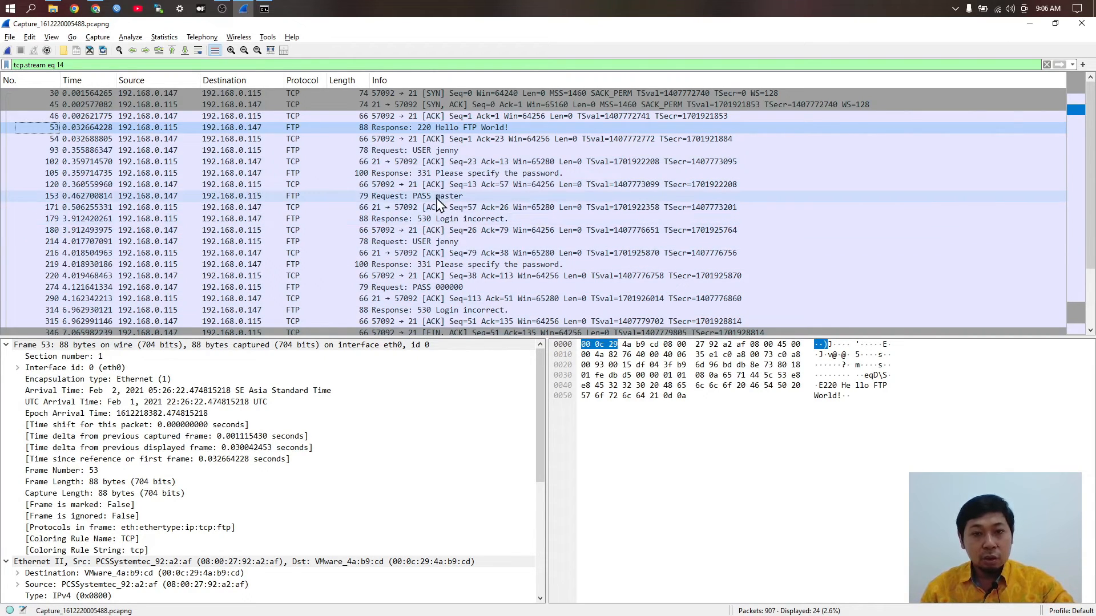
left_click(414, 292)
scroll(399, 273, "down", 1)
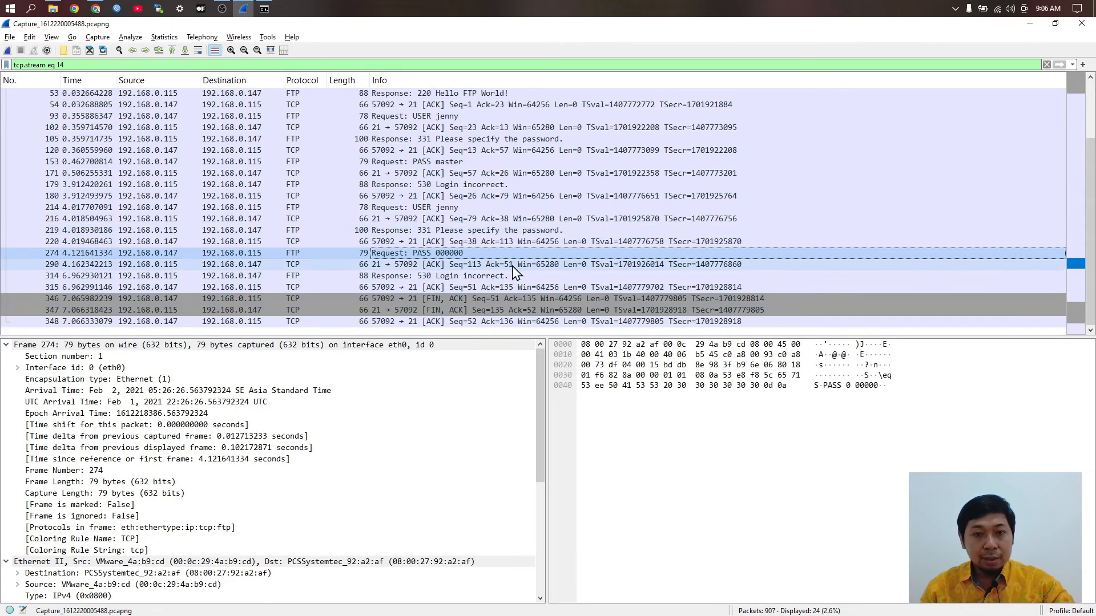
left_click(443, 279)
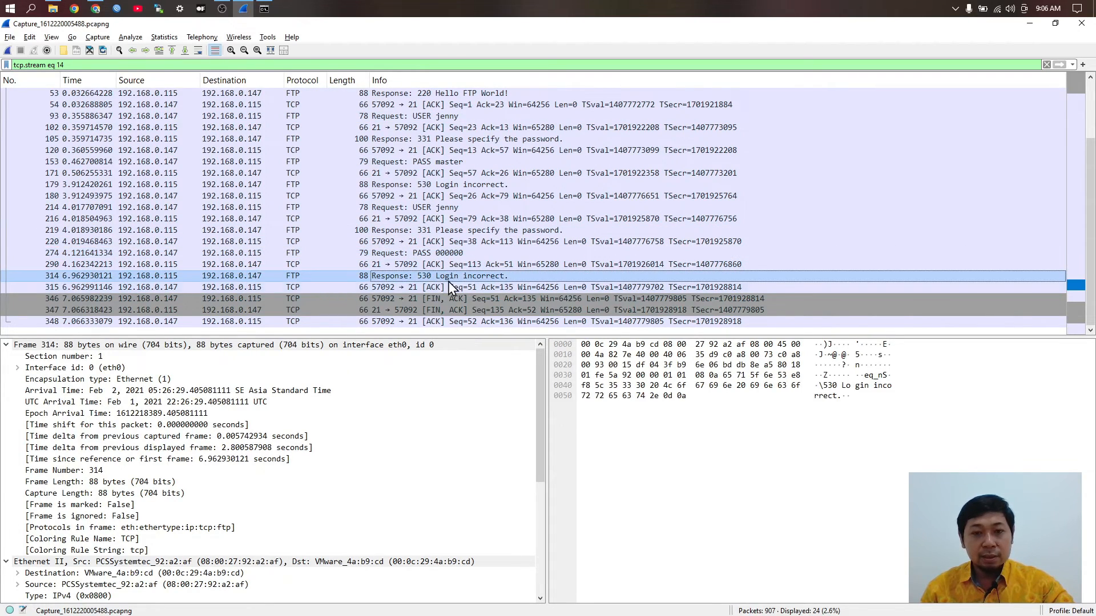
key("alt+Tab")
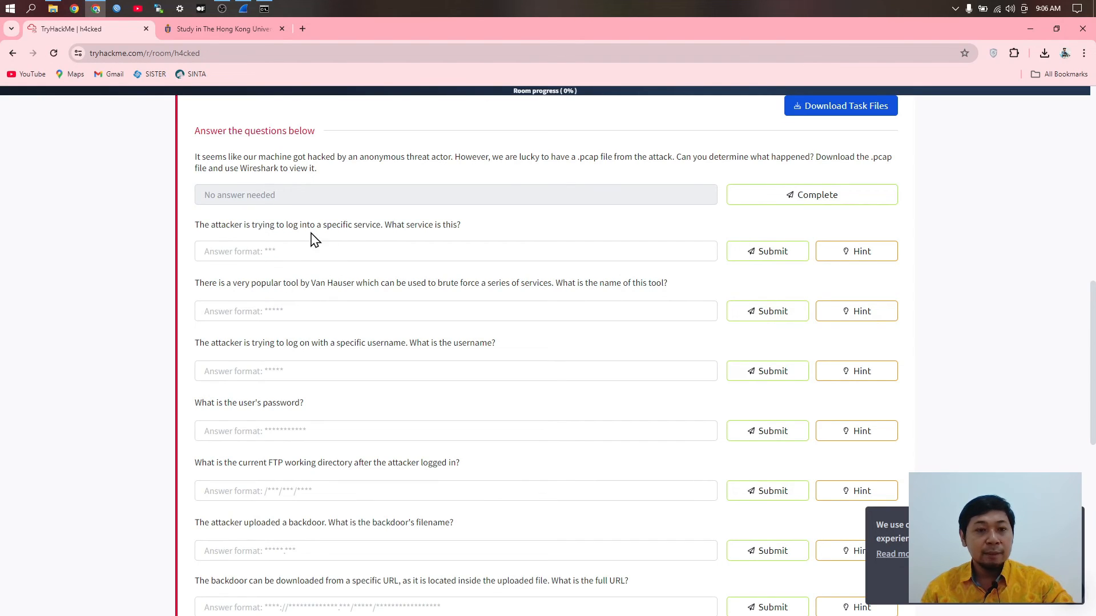
left_click_drag(197, 229, 229, 226)
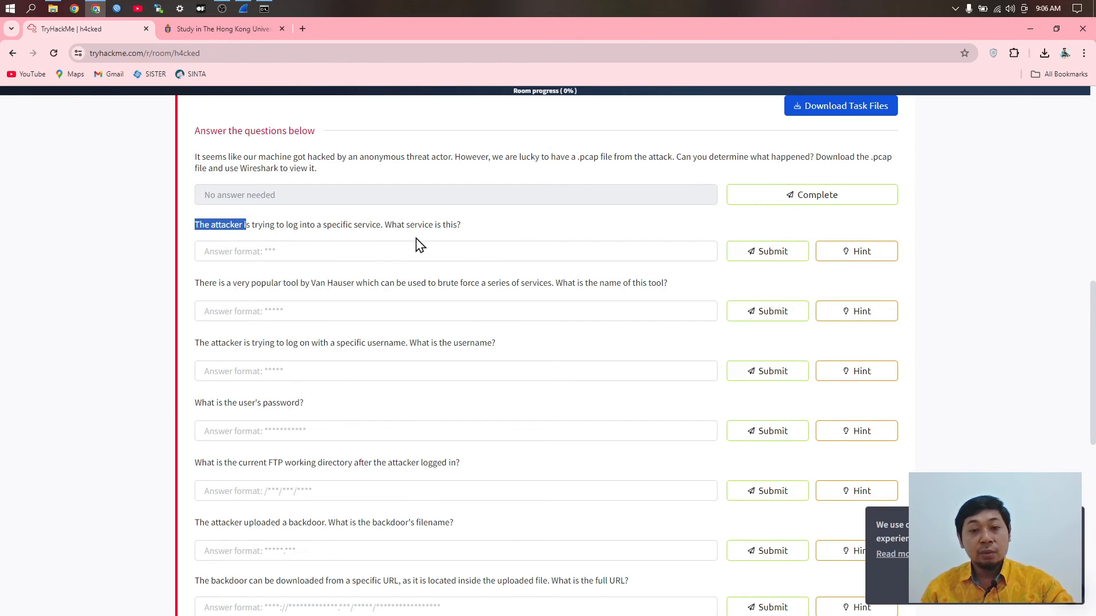
key("alt+Tab")
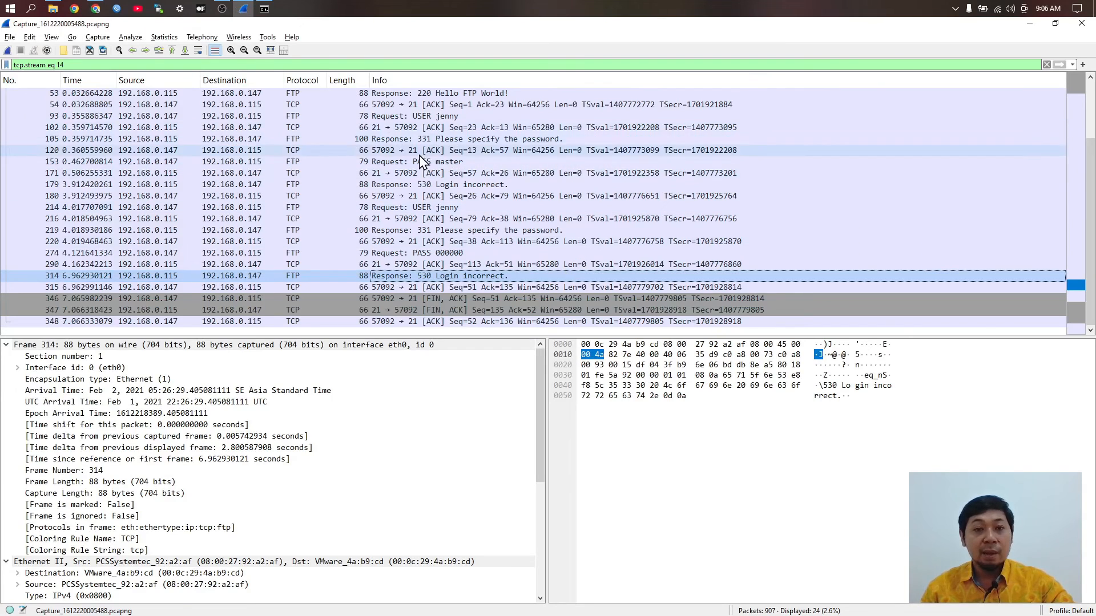
Step: View packet 30 in its own window, then follow and close stream 14's TCP conversation
scroll(459, 182, "up", 1)
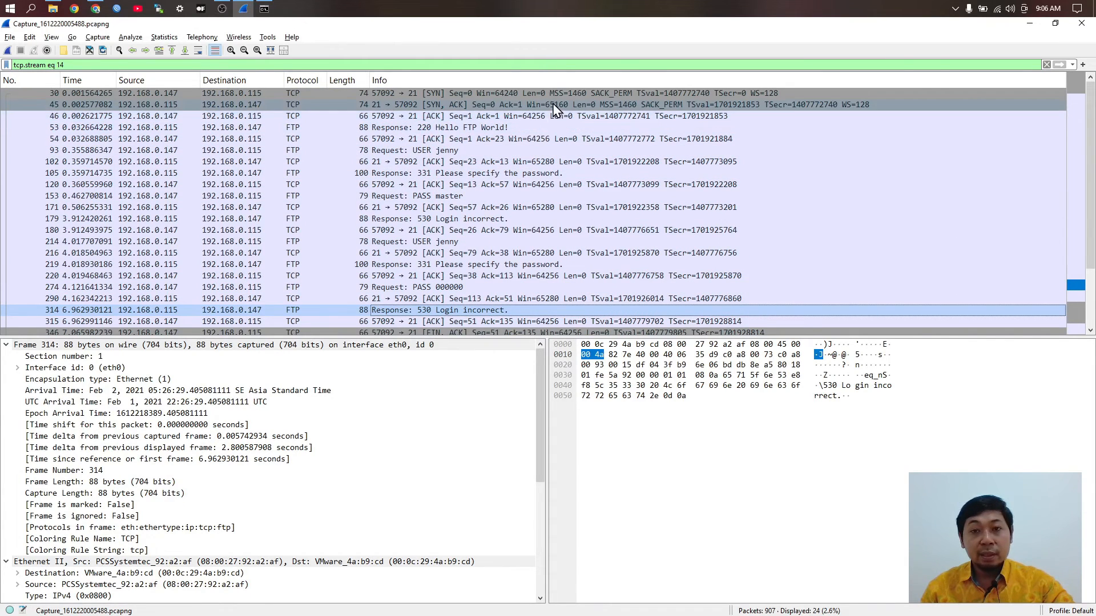
double_click(509, 93)
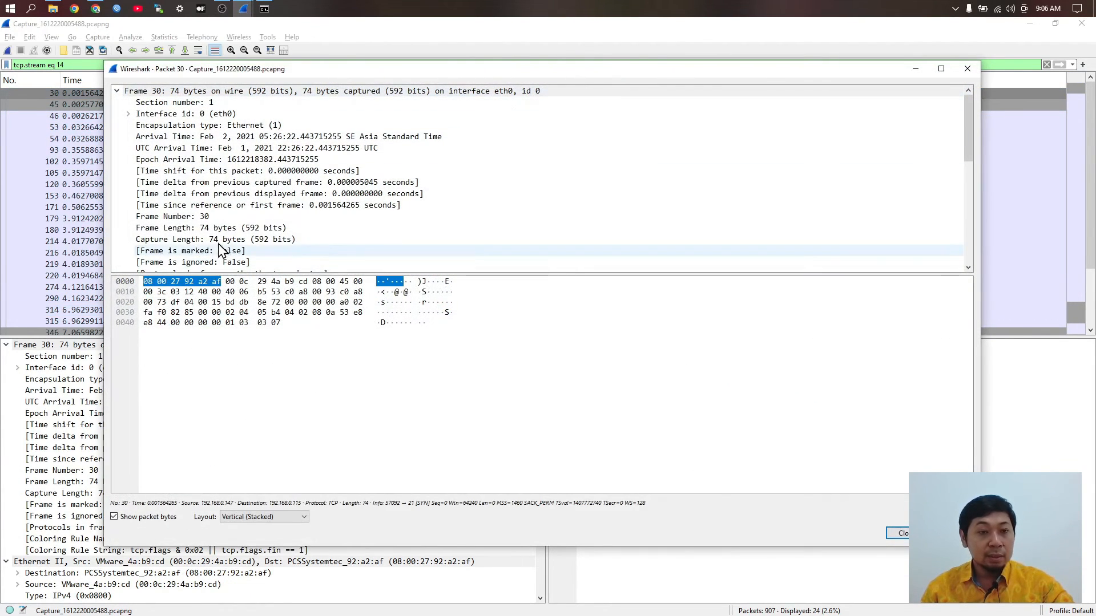
left_click(968, 69)
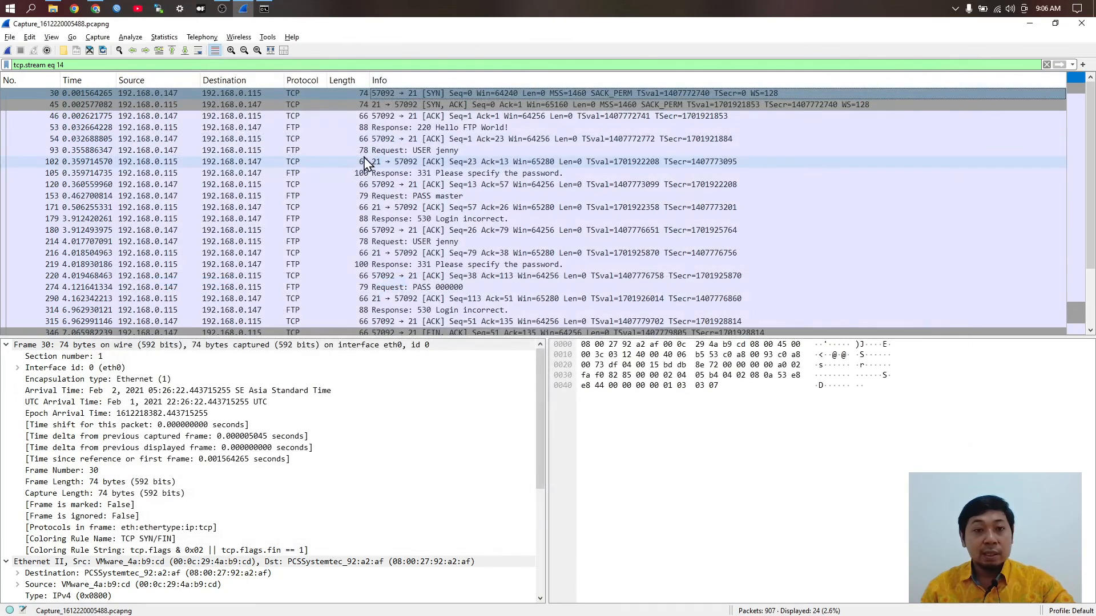
right_click(384, 90)
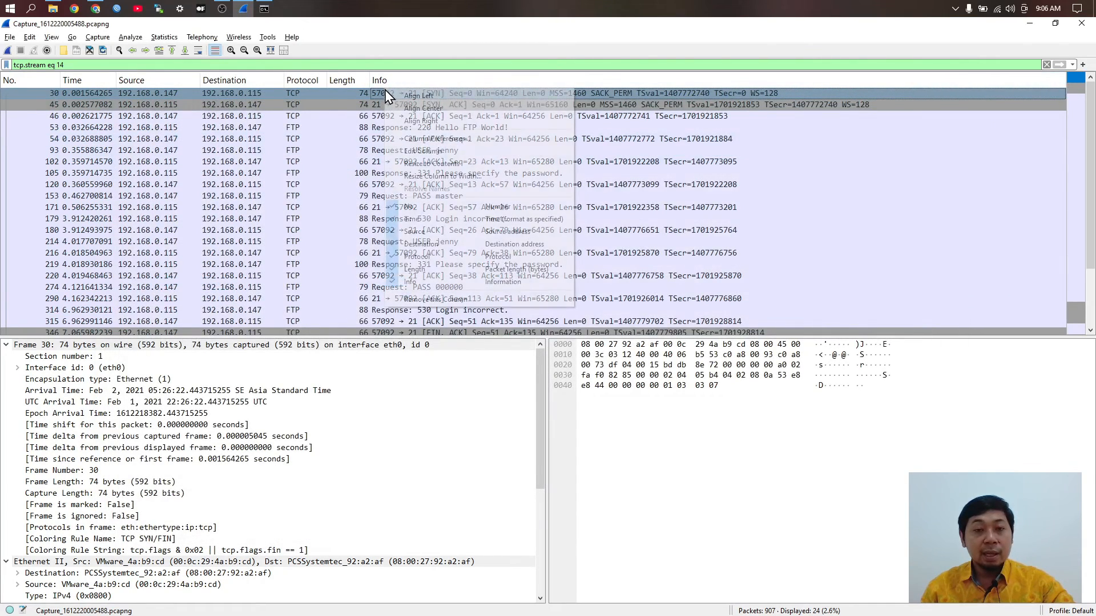
right_click(264, 90)
mouse_move(307, 247)
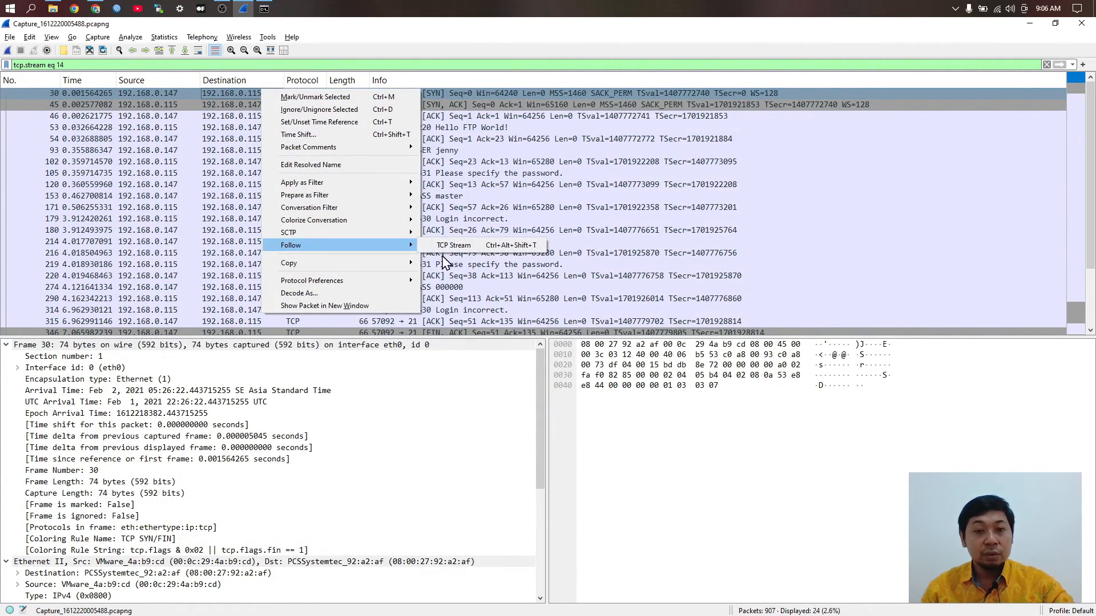
left_click(458, 252)
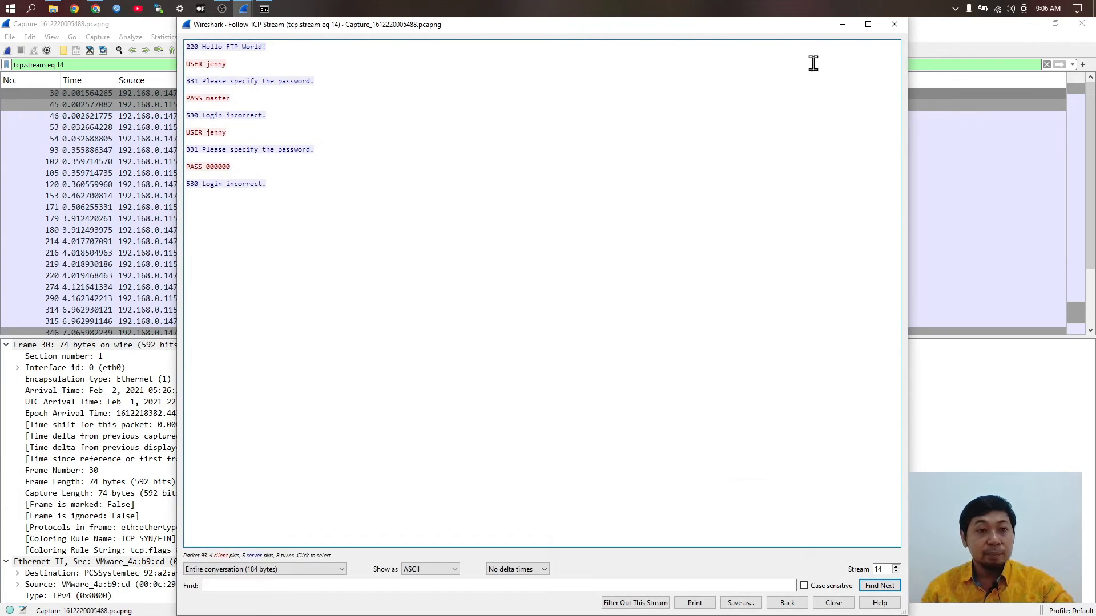
left_click(894, 24)
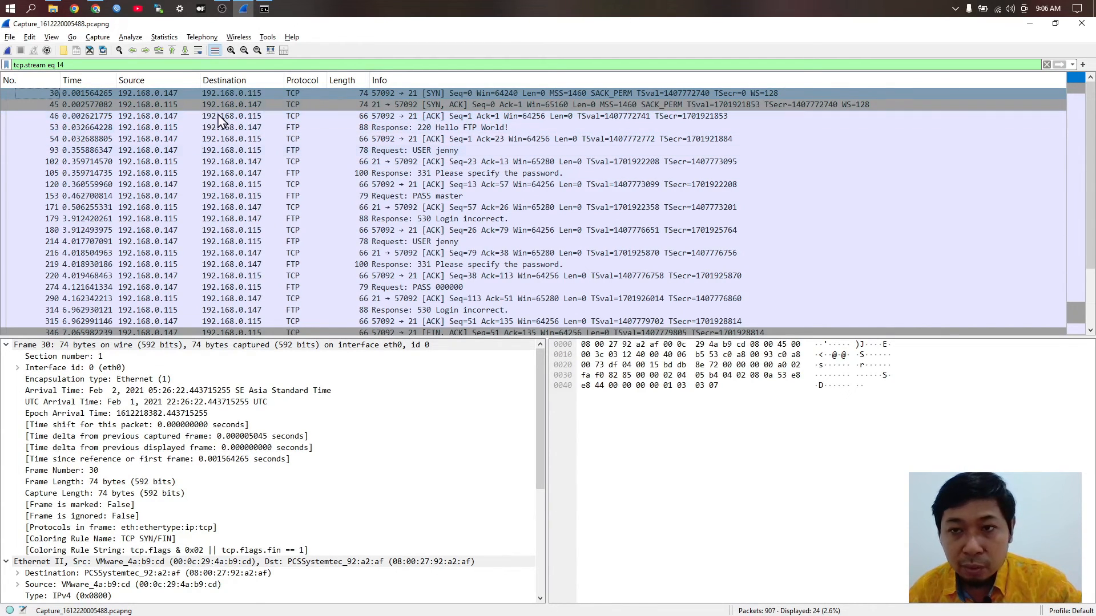
Step: Follow packet 45's TCP conversation, close it, and return to the TryHackMe questions
right_click(237, 108)
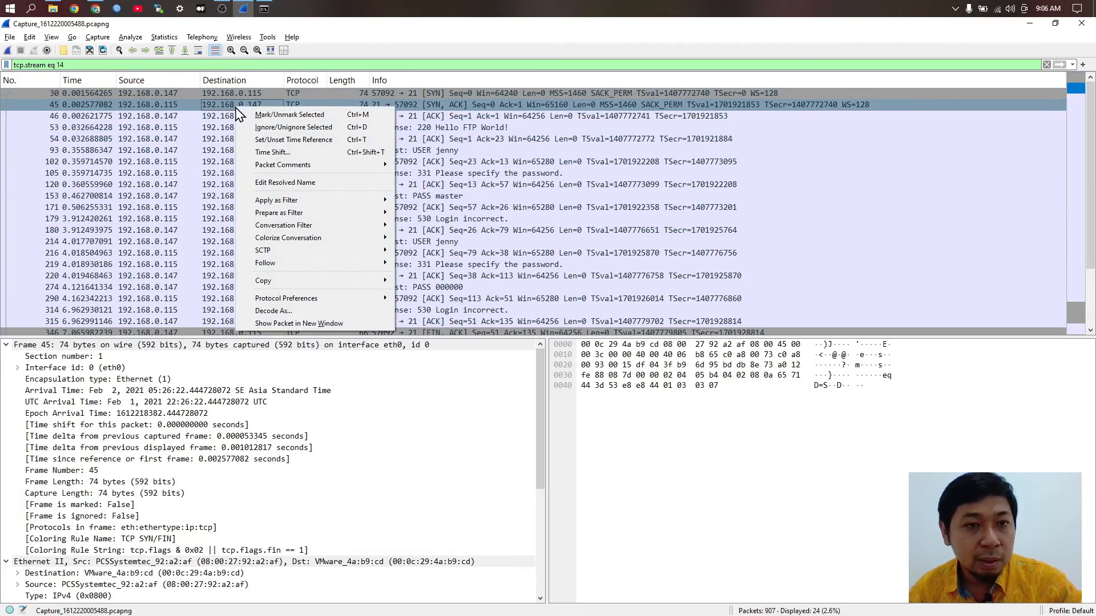
mouse_move(297, 263)
left_click(434, 264)
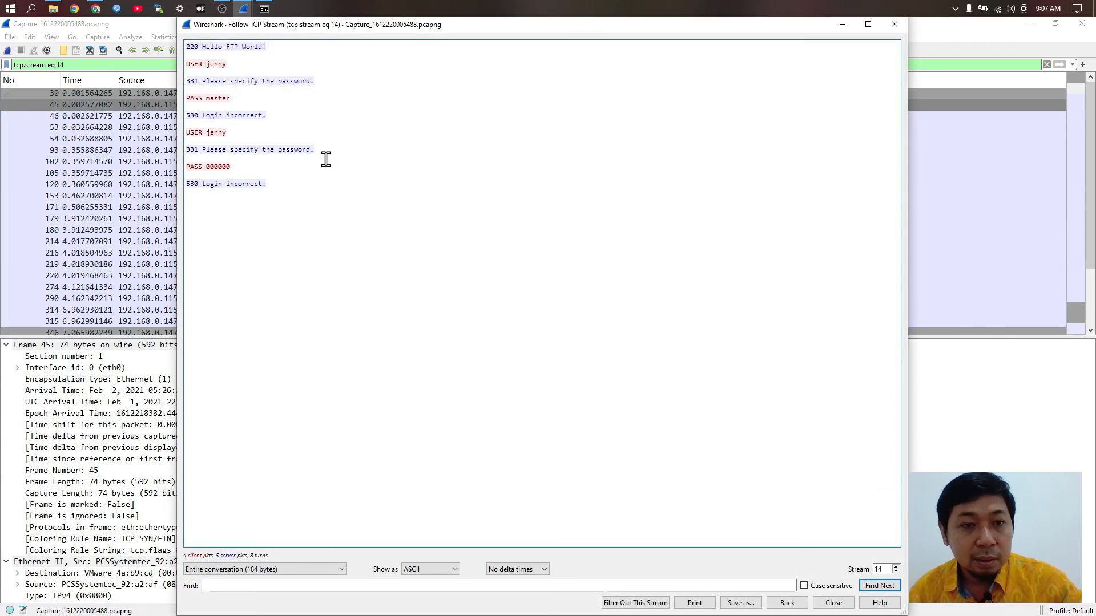
left_click(894, 26)
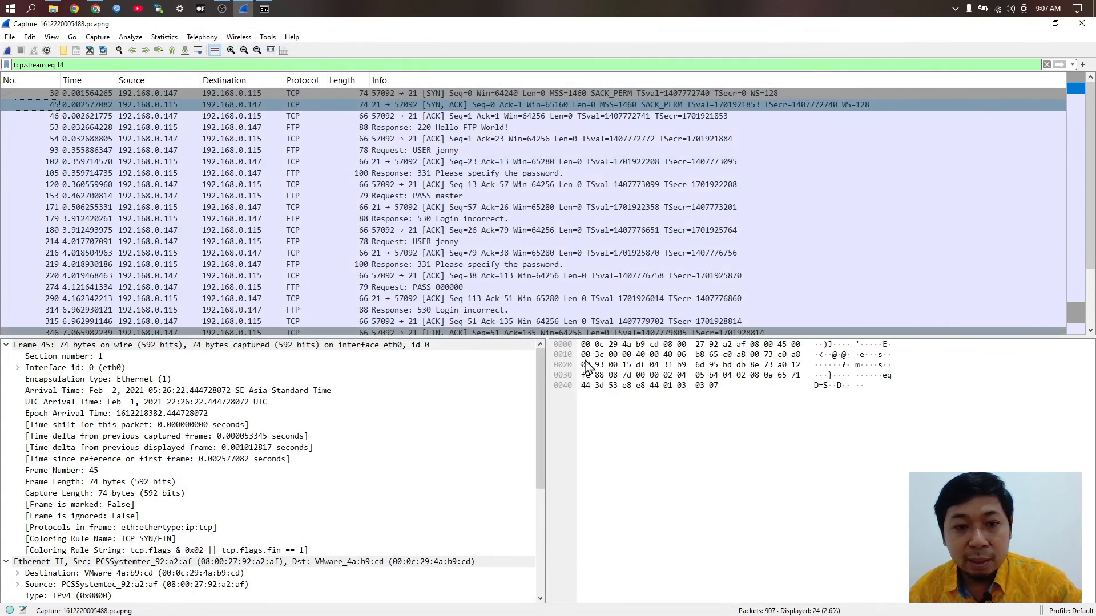
scroll(525, 266, "down", 1)
key("alt+Tab")
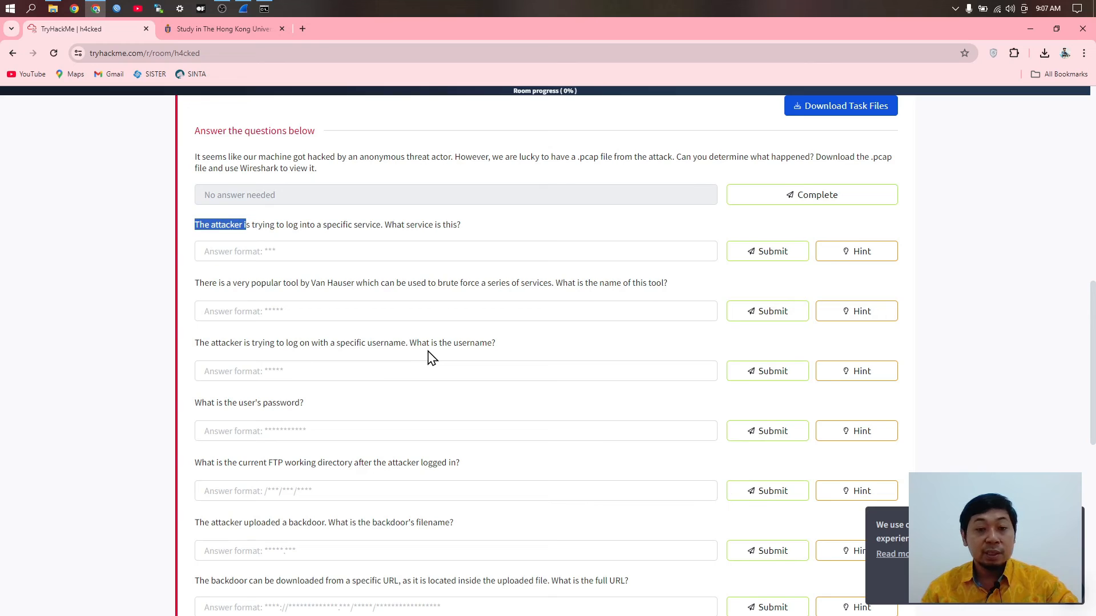
Step: Enter the attacker's login name as the username answer, then go back to Wireshark
left_click(264, 371)
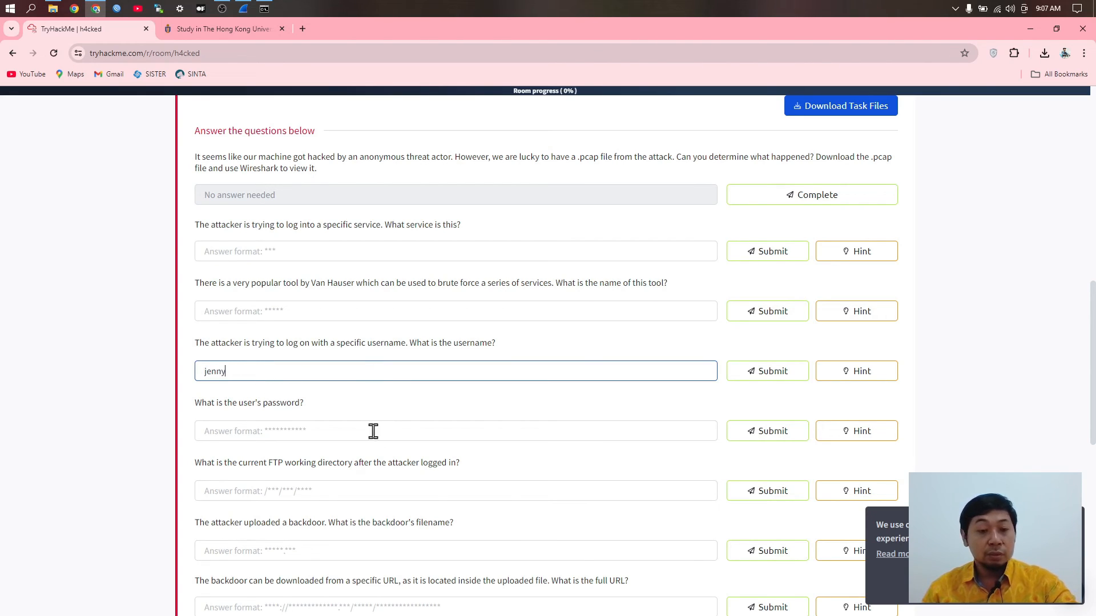
left_click(321, 479)
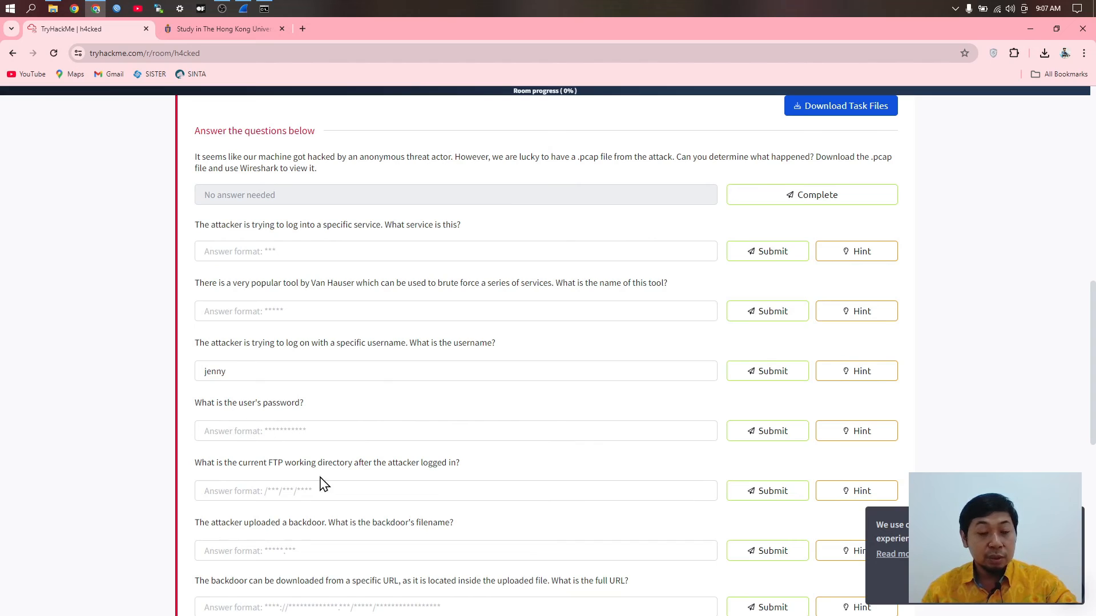
left_click(293, 432)
key("alt+Tab")
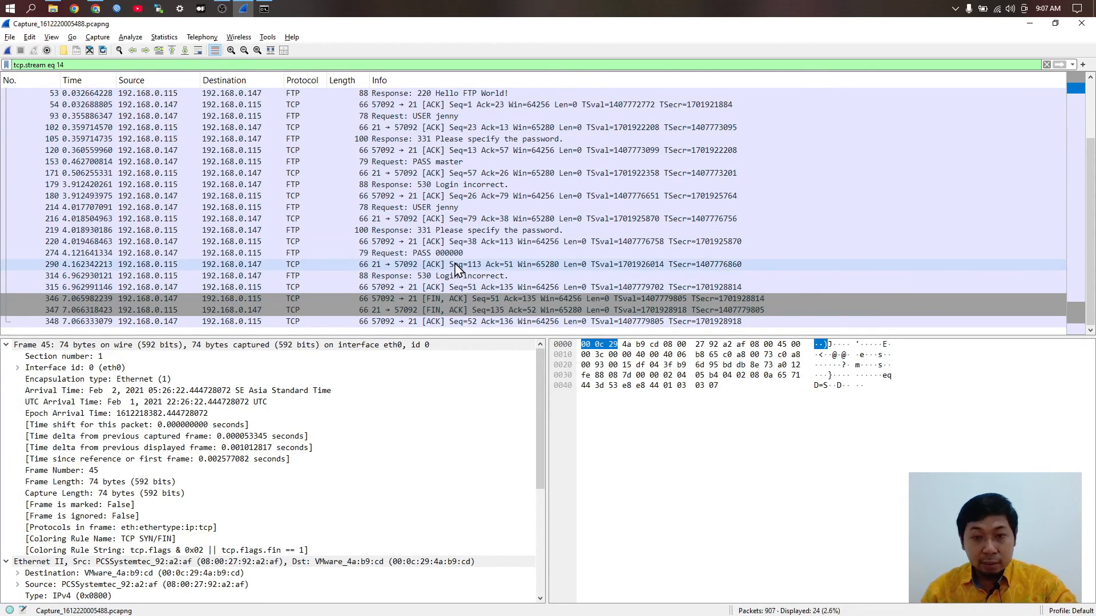
Step: Replace the tcp.stream eq 14 filter with tcp, listing all 907 packets
left_click(434, 242)
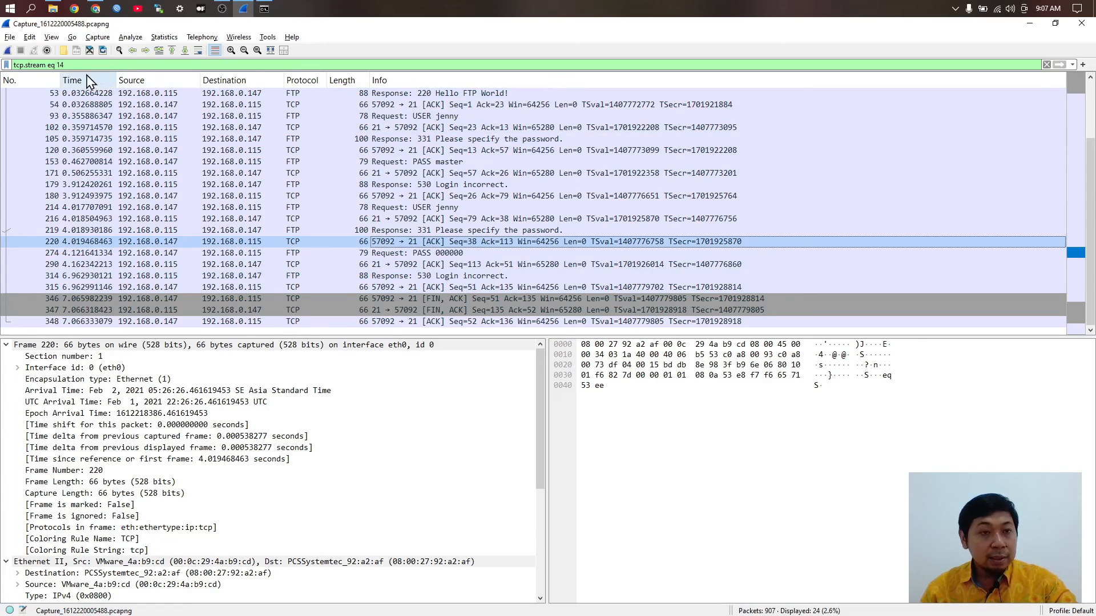
left_click_drag(73, 65, 12, 65)
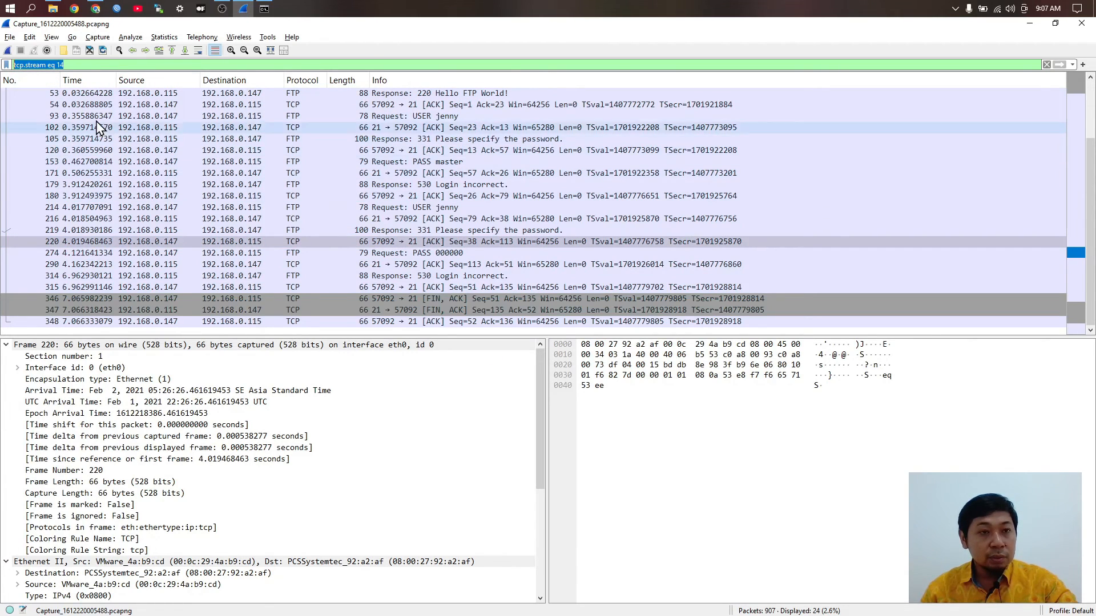
type("t")
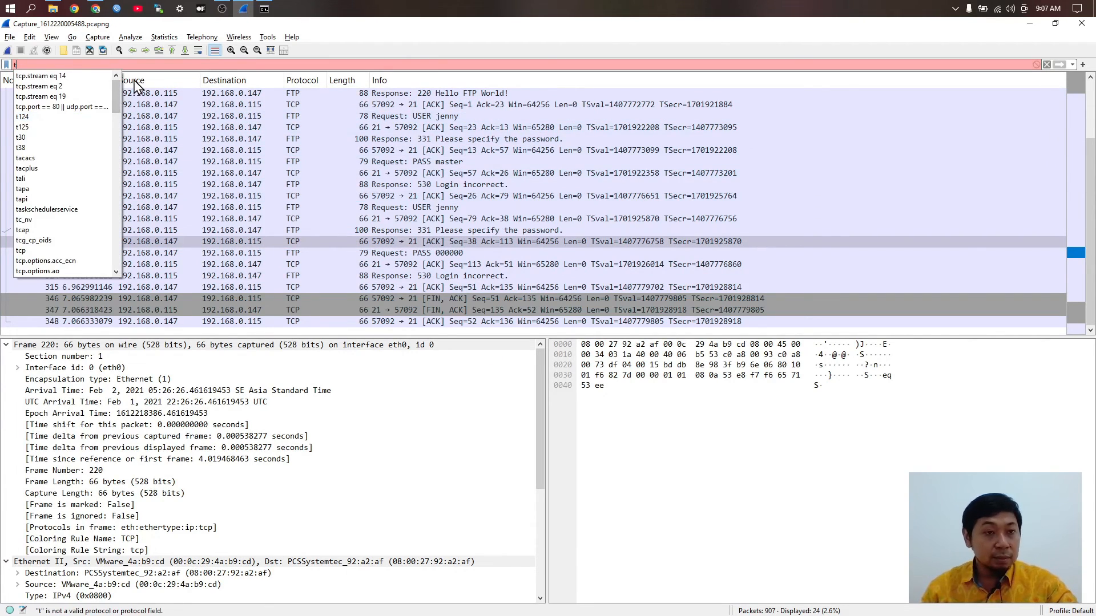
type("cp")
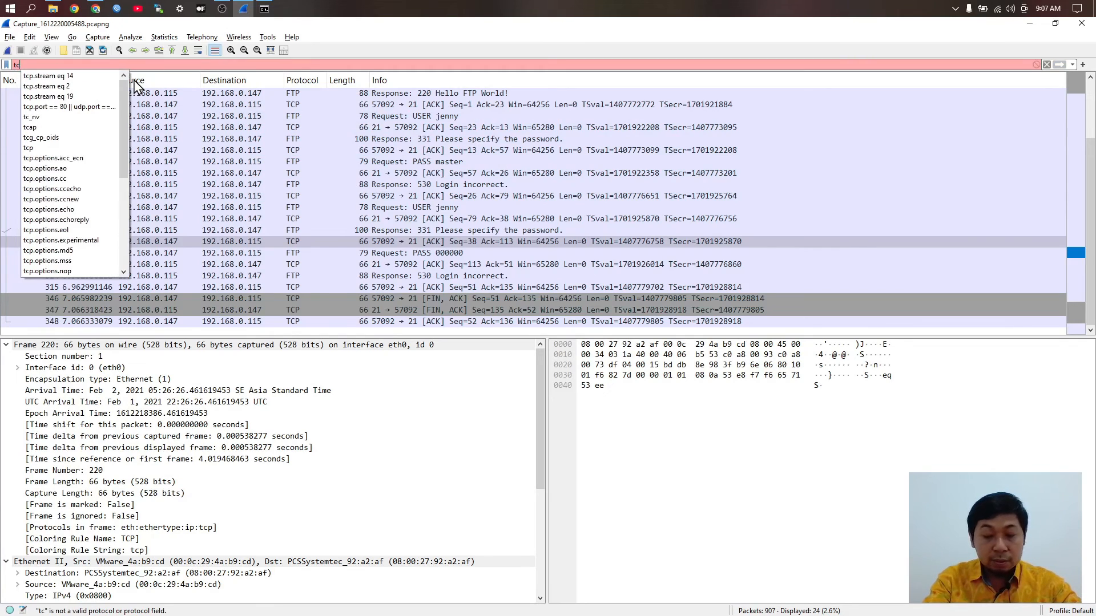
key("Return")
Step: Scroll down to packets 390–410, where the 230 Login successful reply appears
scroll(491, 231, "down", 16)
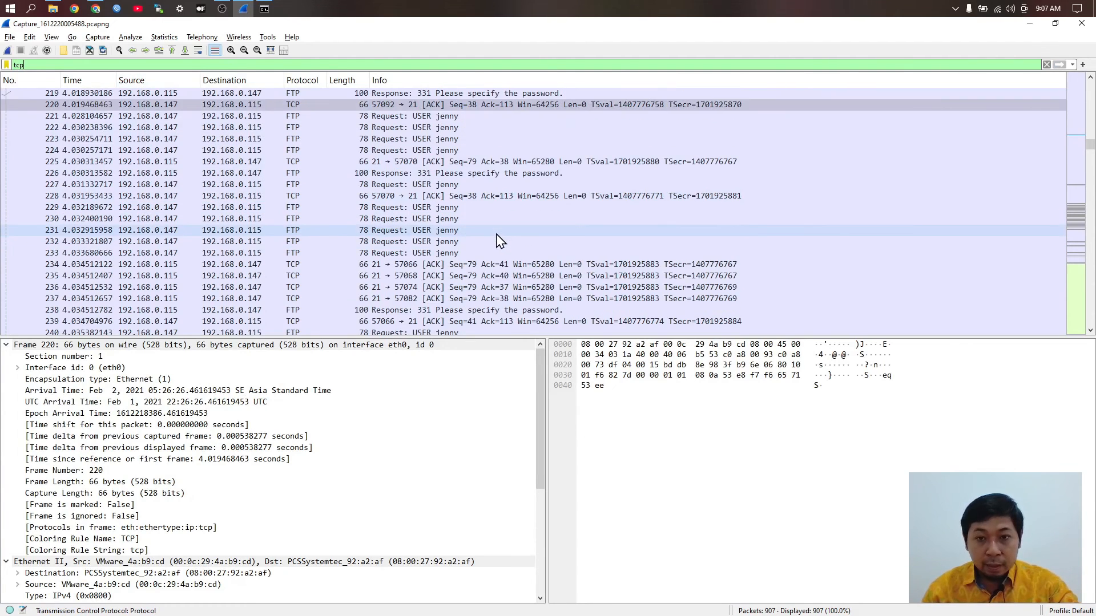
scroll(489, 232, "down", 5)
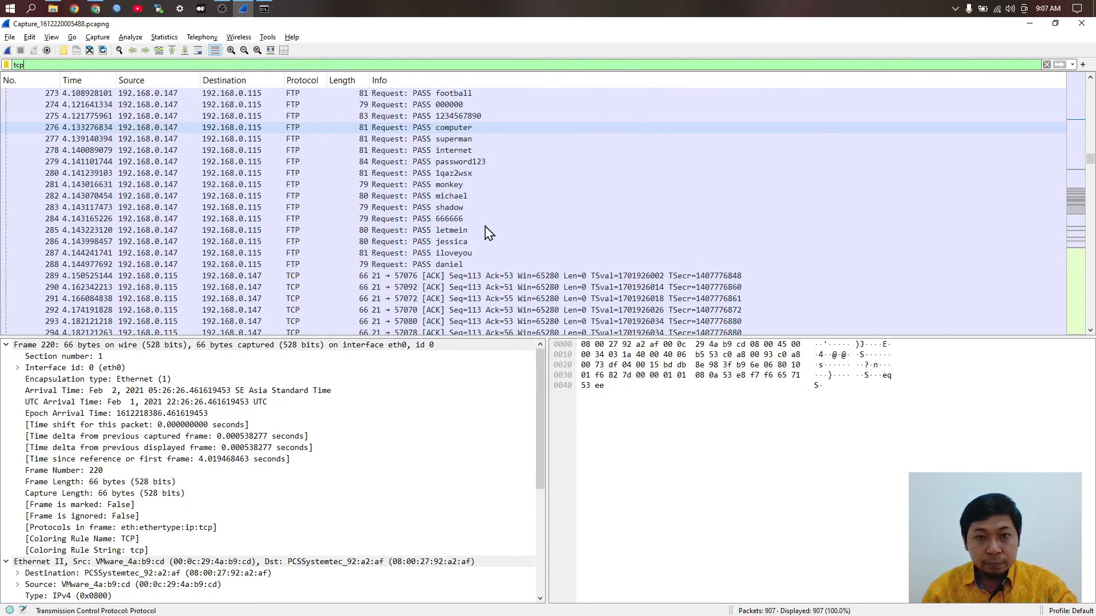
scroll(491, 234, "down", 9)
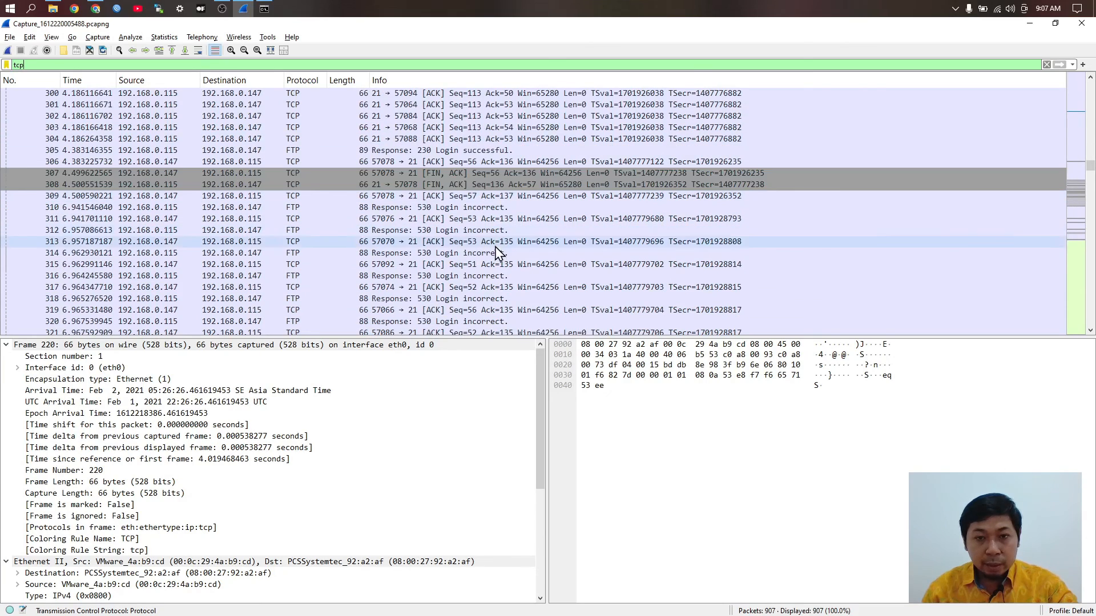
scroll(493, 251, "down", 11)
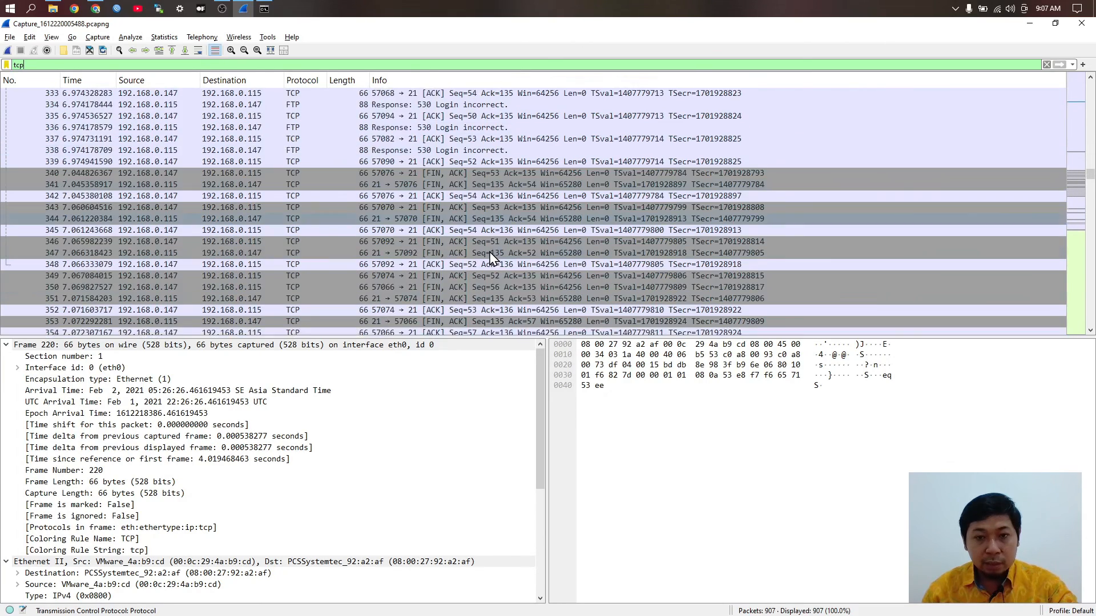
scroll(491, 258, "down", 17)
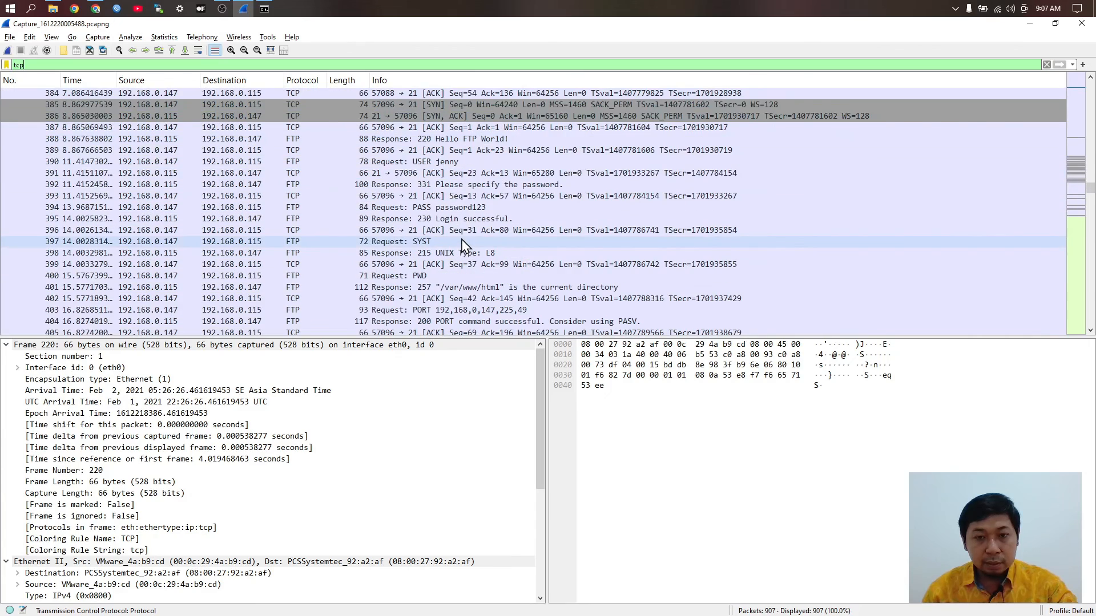
scroll(466, 247, "down", 2)
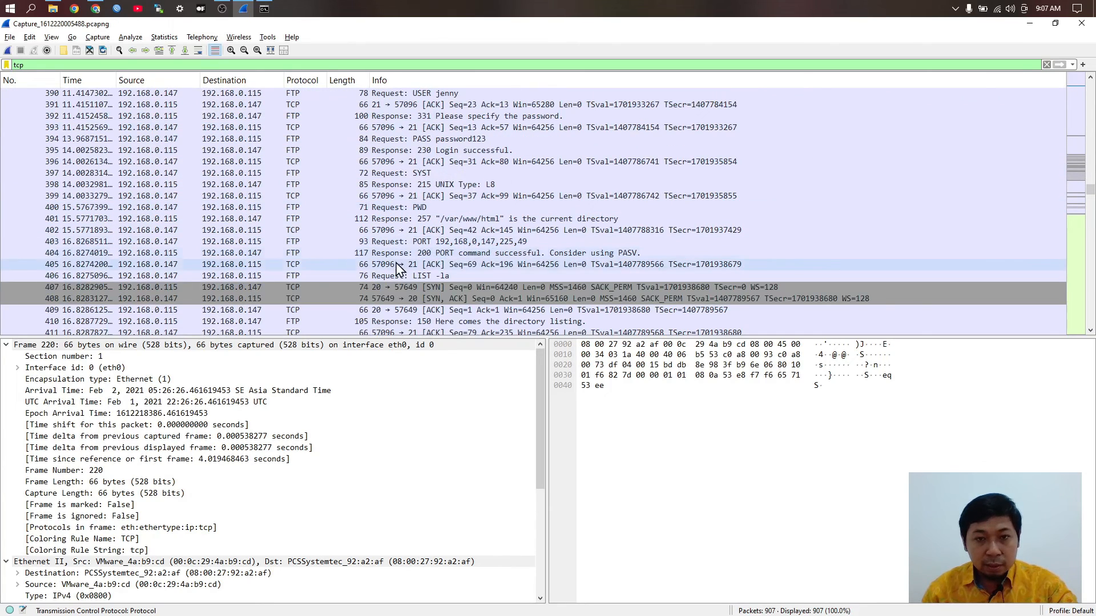
Step: Follow the TCP stream of FTP packet 404, opening stream 16's conversation
right_click(276, 260)
right_click(243, 254)
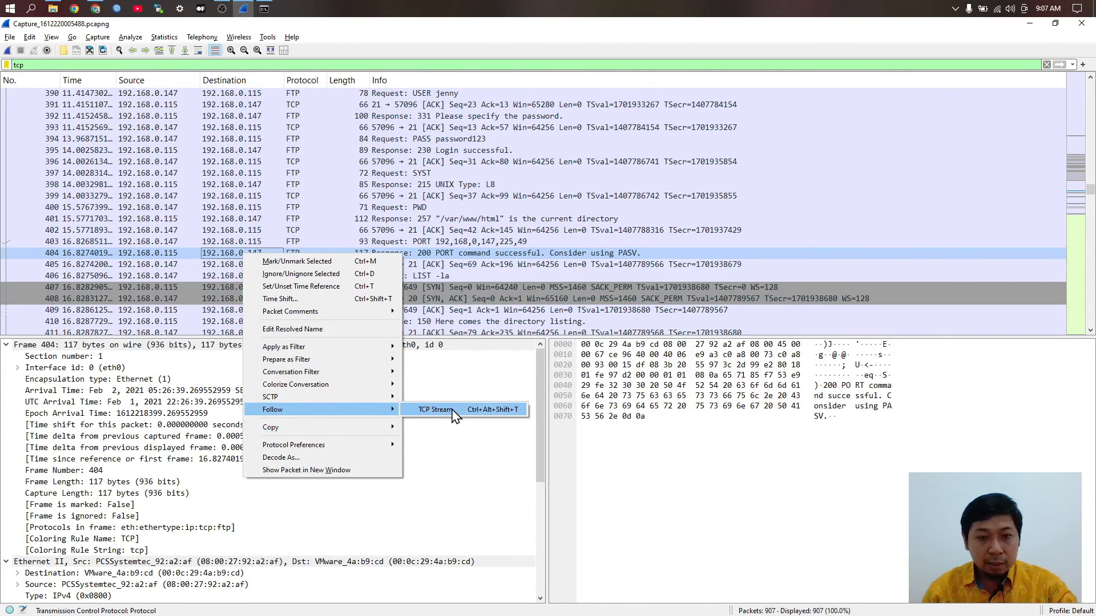
left_click(454, 414)
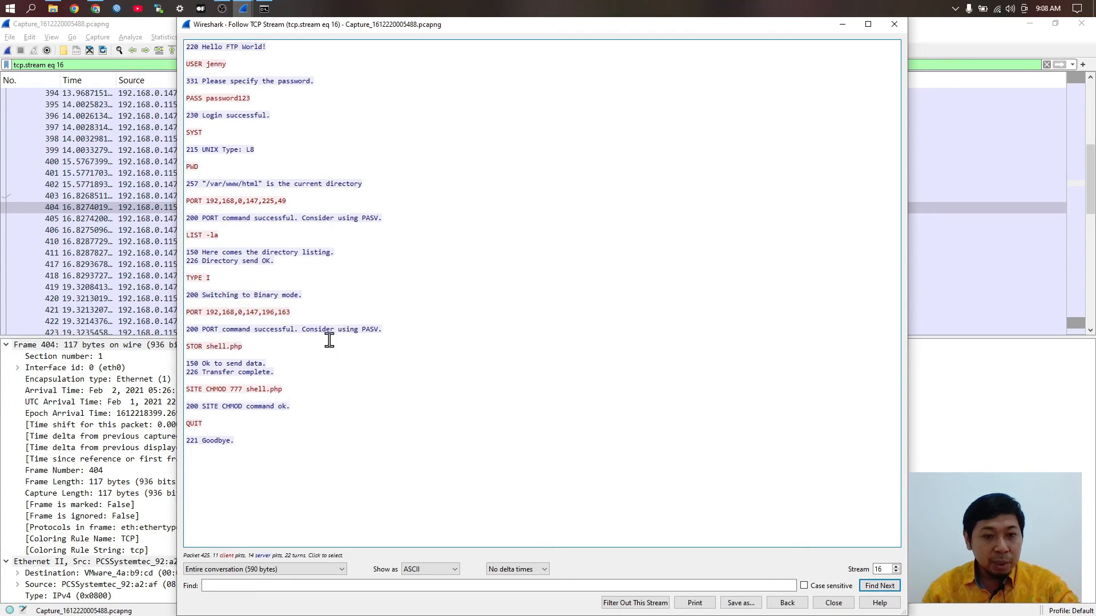
left_click(228, 346)
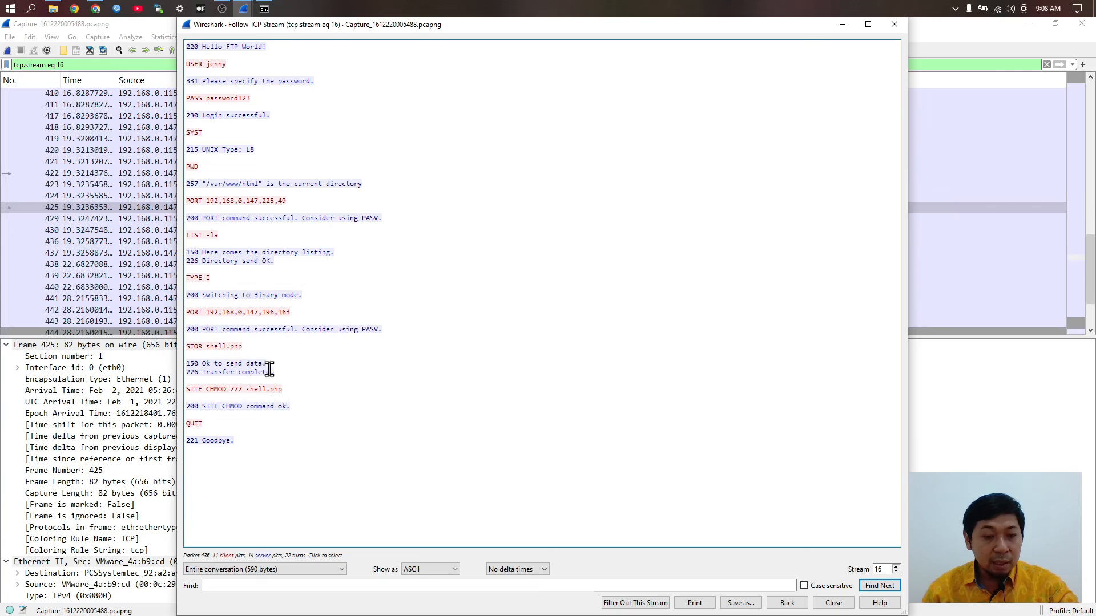
left_click(237, 348)
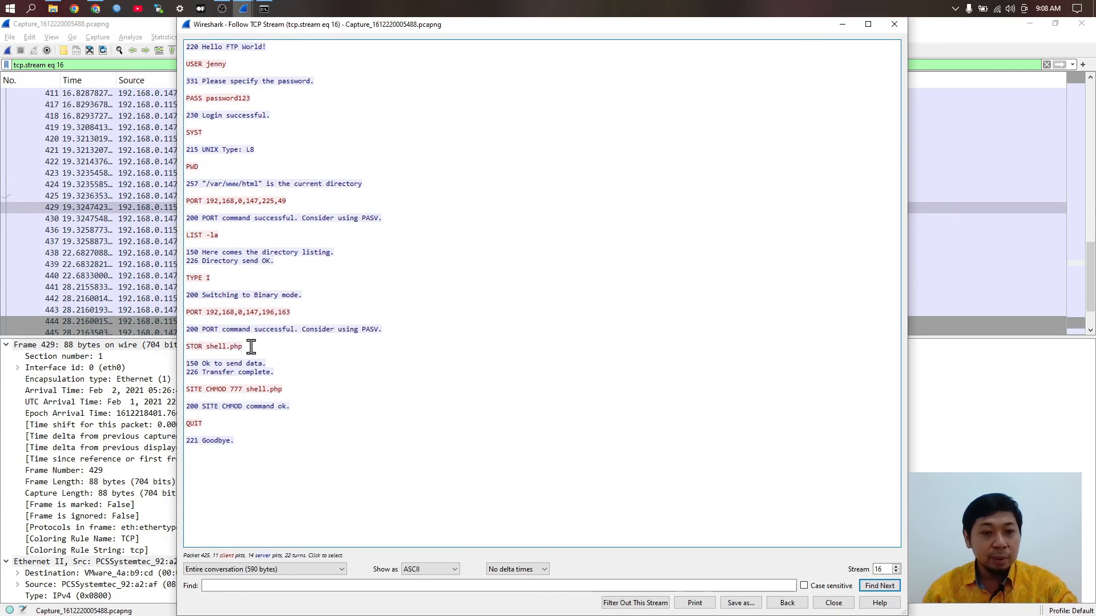
left_click_drag(219, 363, 212, 382)
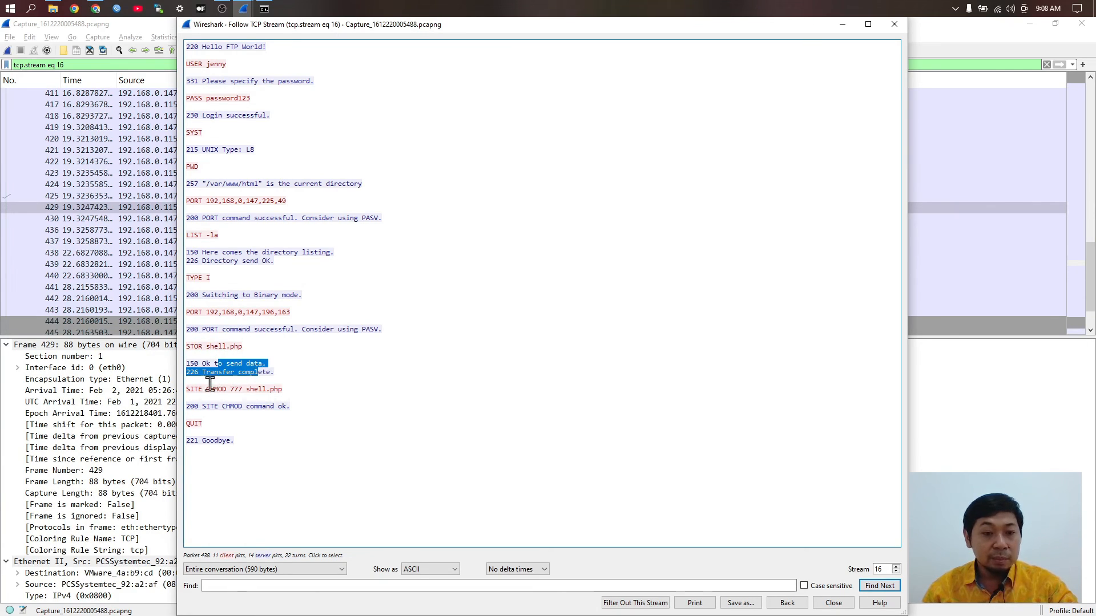
left_click(226, 374)
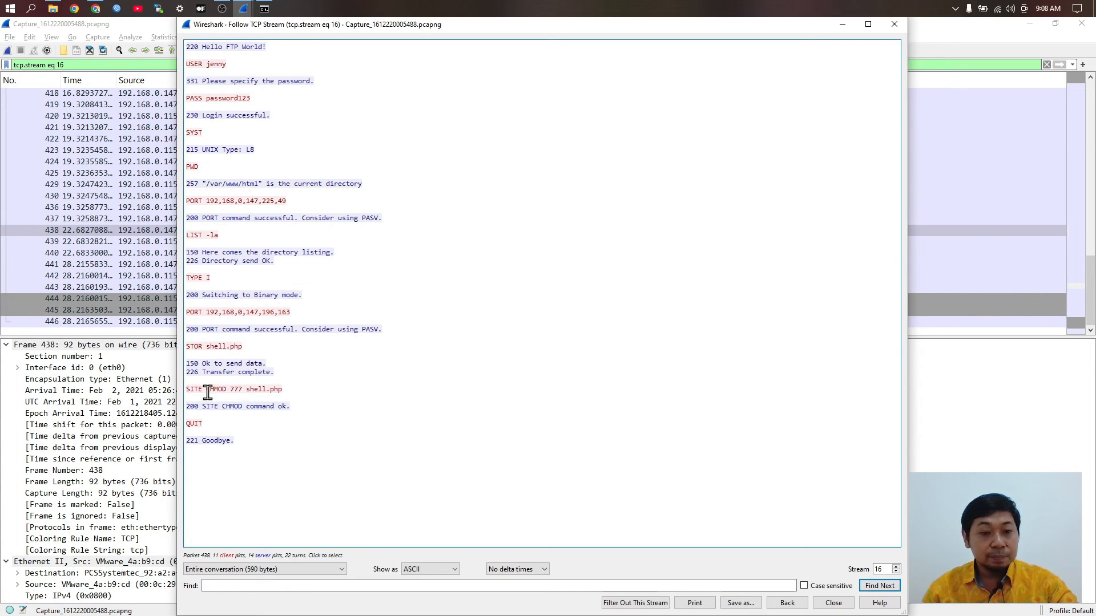
left_click(282, 410)
left_click(196, 425)
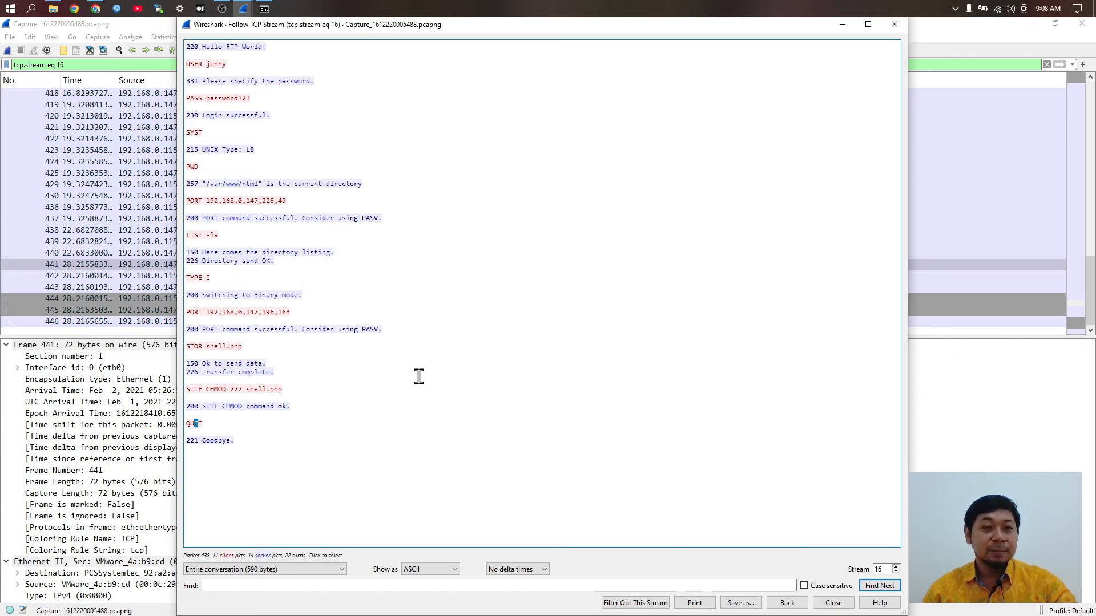
left_click_drag(250, 98, 222, 99)
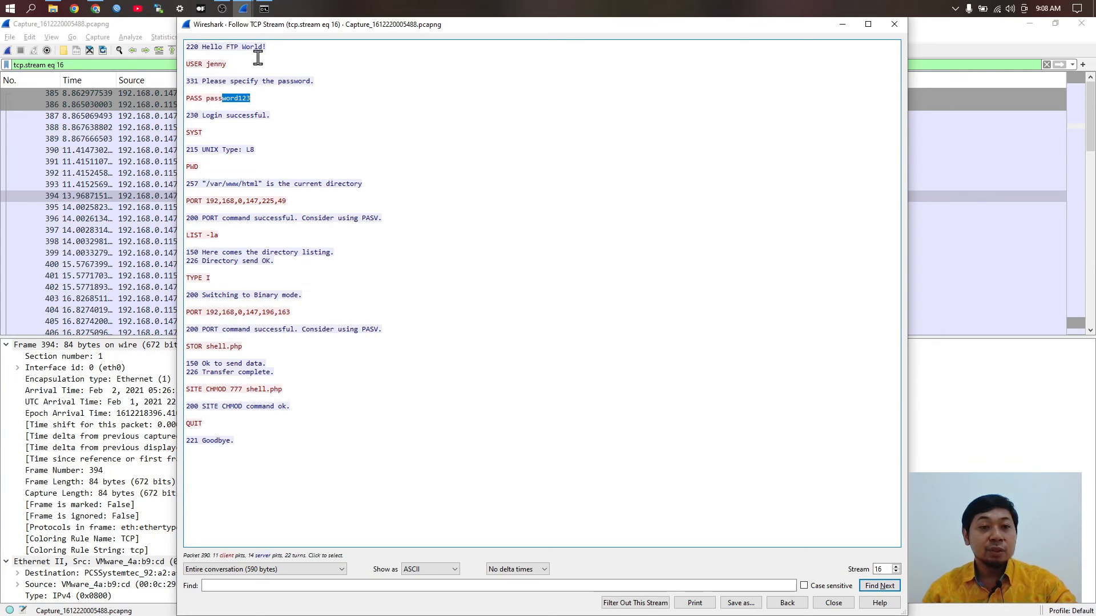
left_click_drag(215, 64, 228, 64)
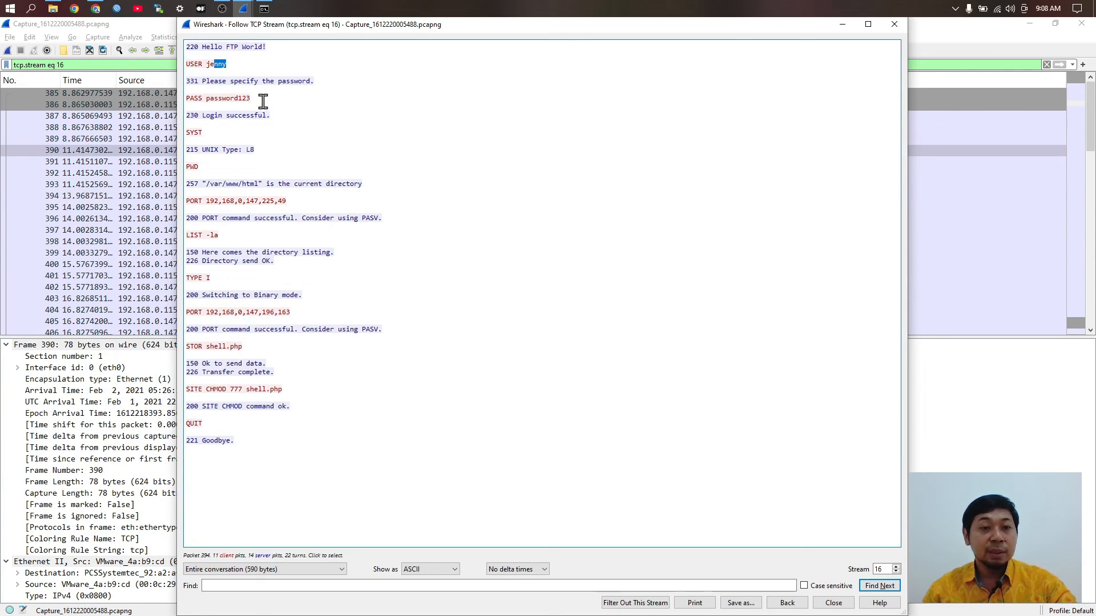
left_click(263, 102)
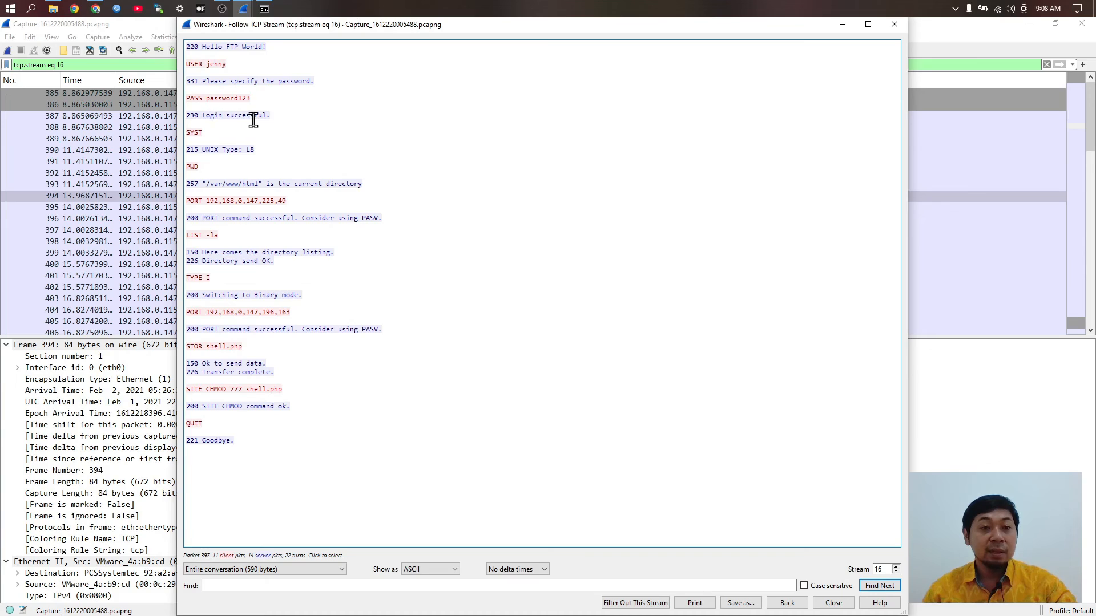
left_click(253, 119)
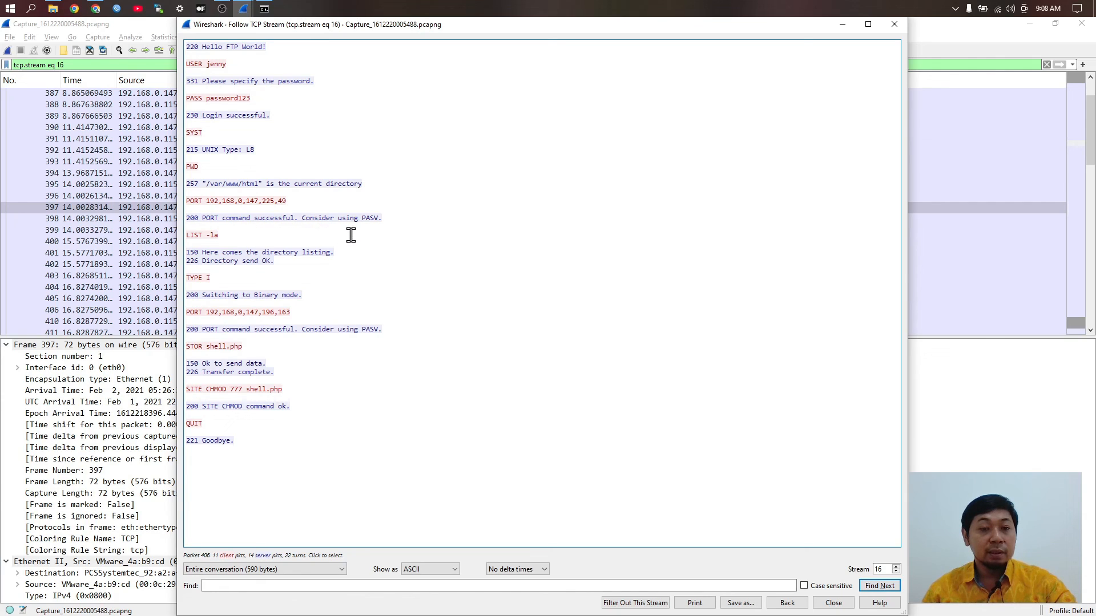
left_click_drag(190, 219, 257, 224)
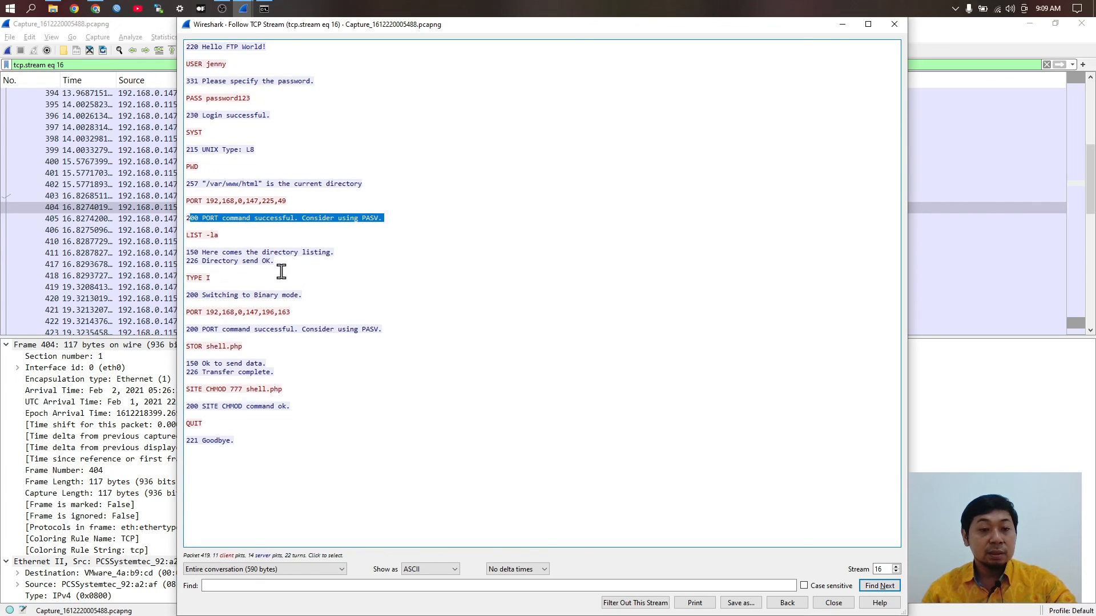
left_click_drag(334, 254, 218, 256)
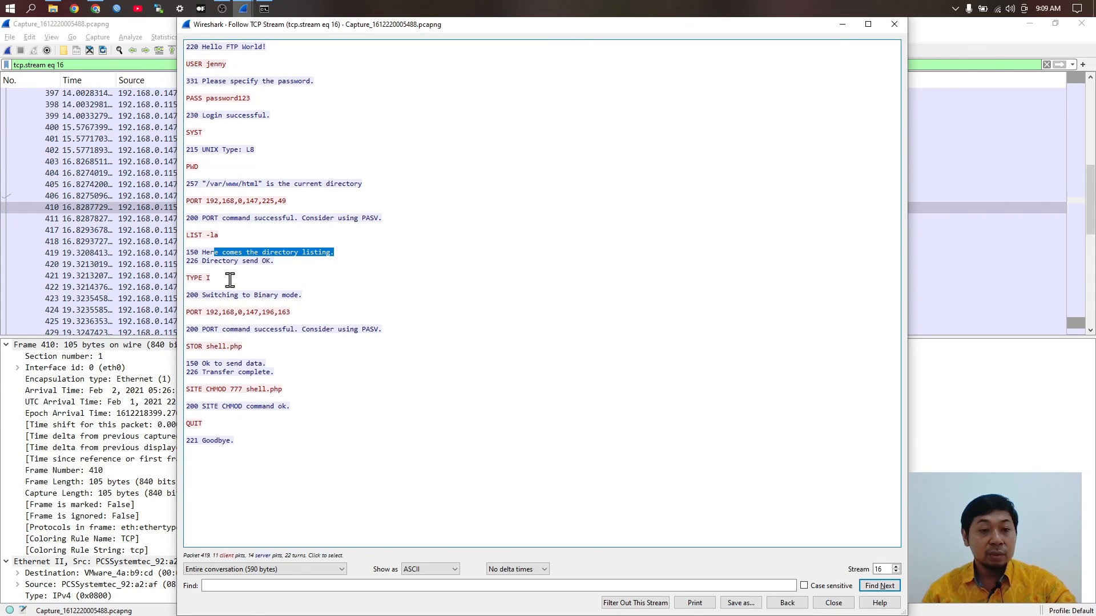
left_click_drag(228, 279, 198, 279)
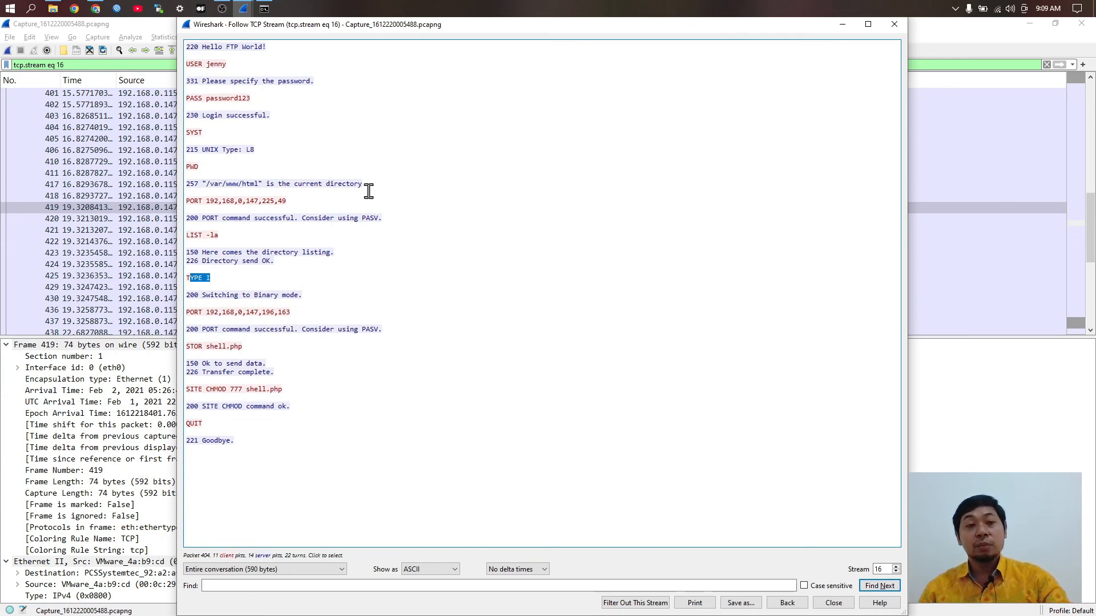
left_click_drag(293, 455, 261, 139)
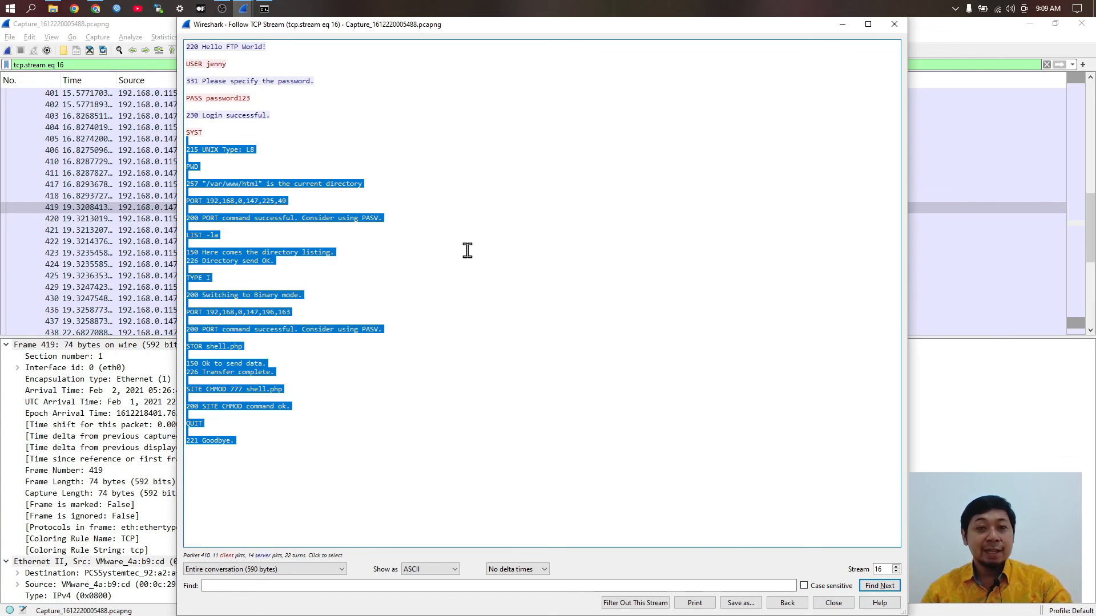
key("alt+Tab")
key("alt+Tab")
key("alt+Tab")
key("alt+Tab")
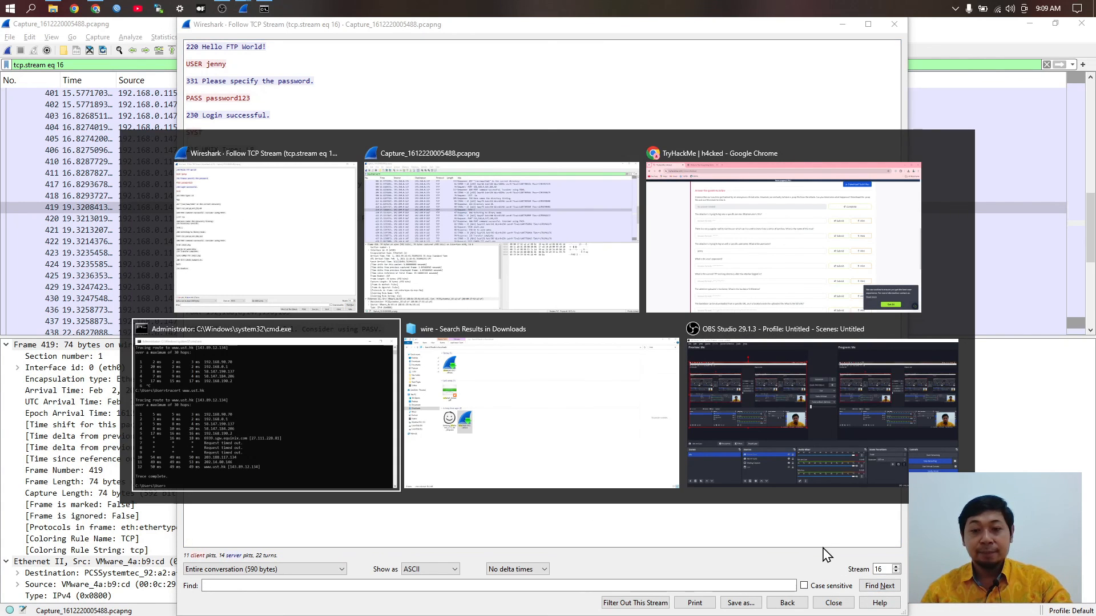